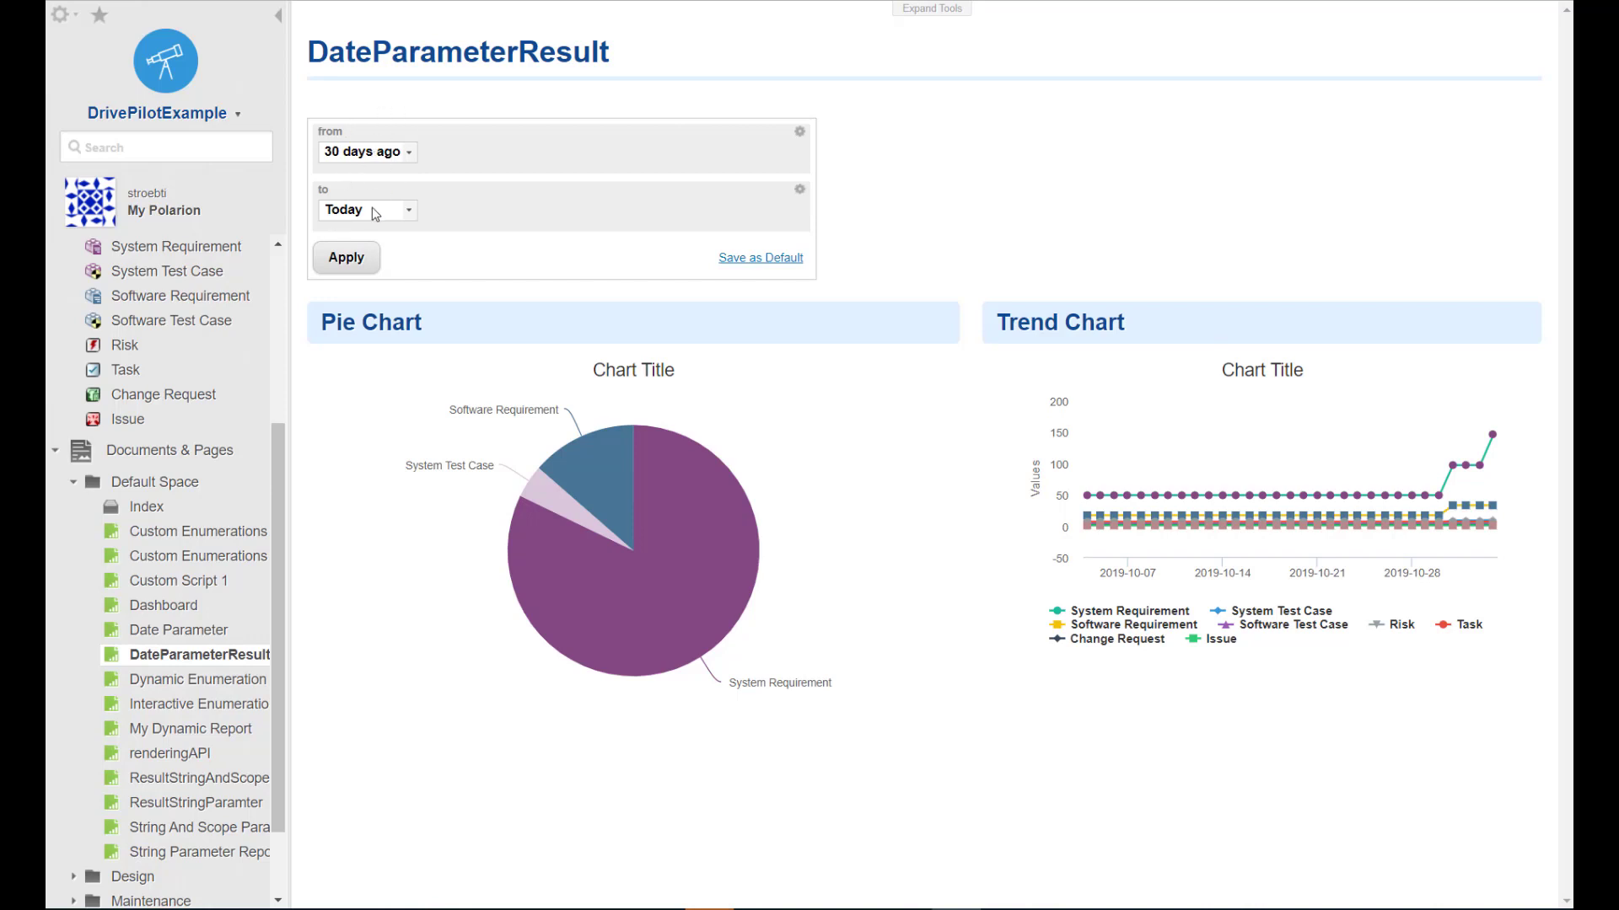
Step: Set the 'from' date to Yesterday and apply, refreshing both charts for Yesterday–Today
left_click(408, 153)
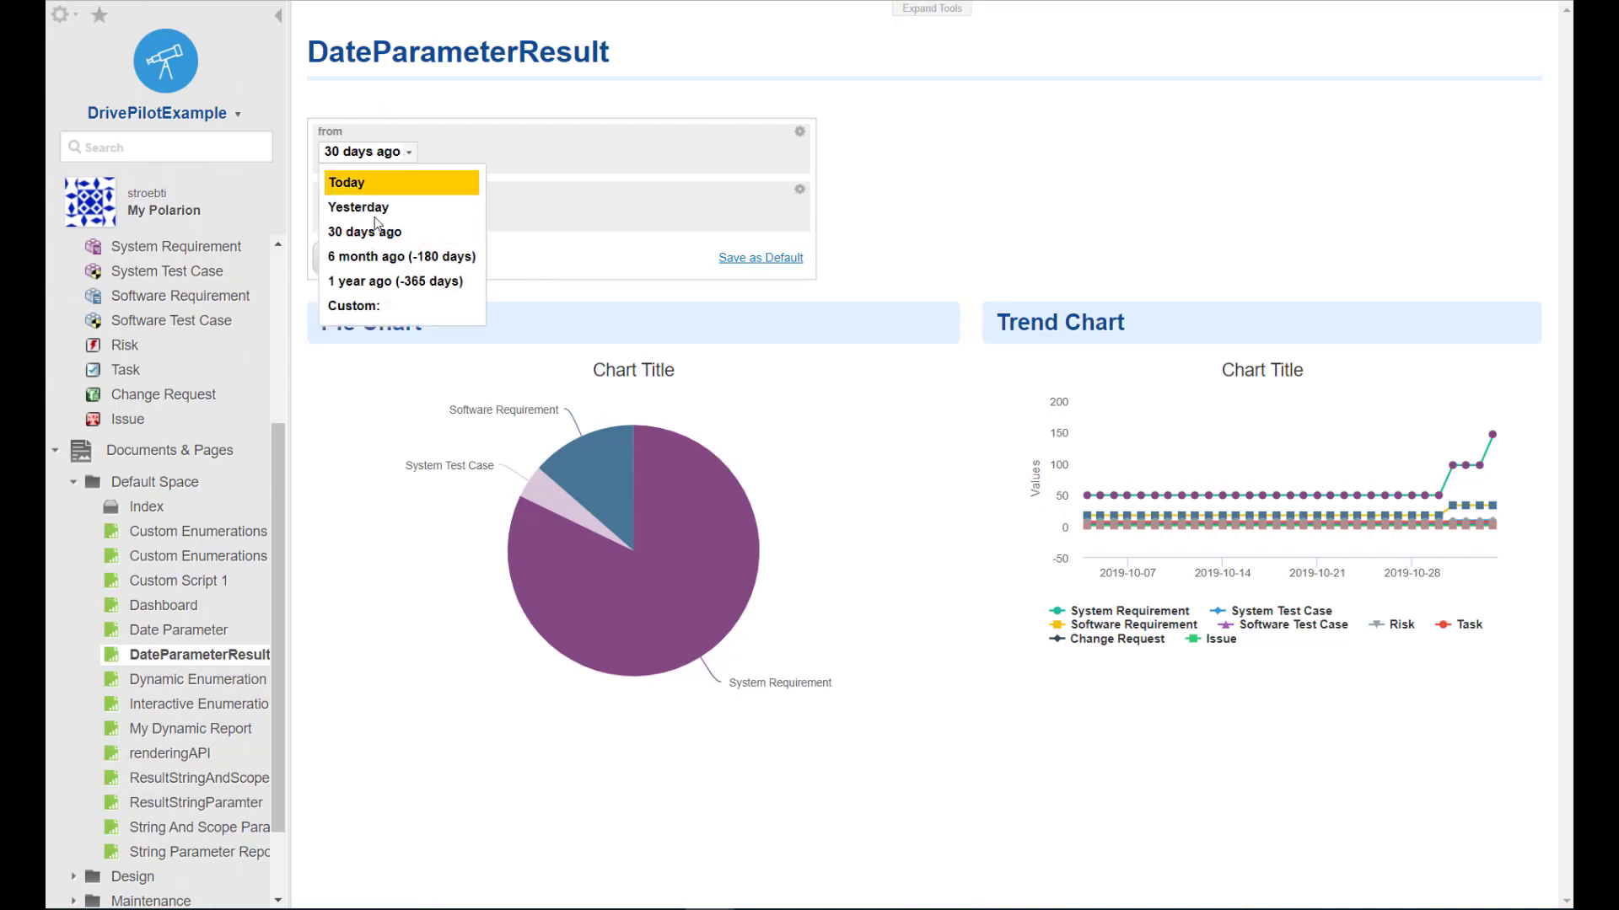
left_click(366, 207)
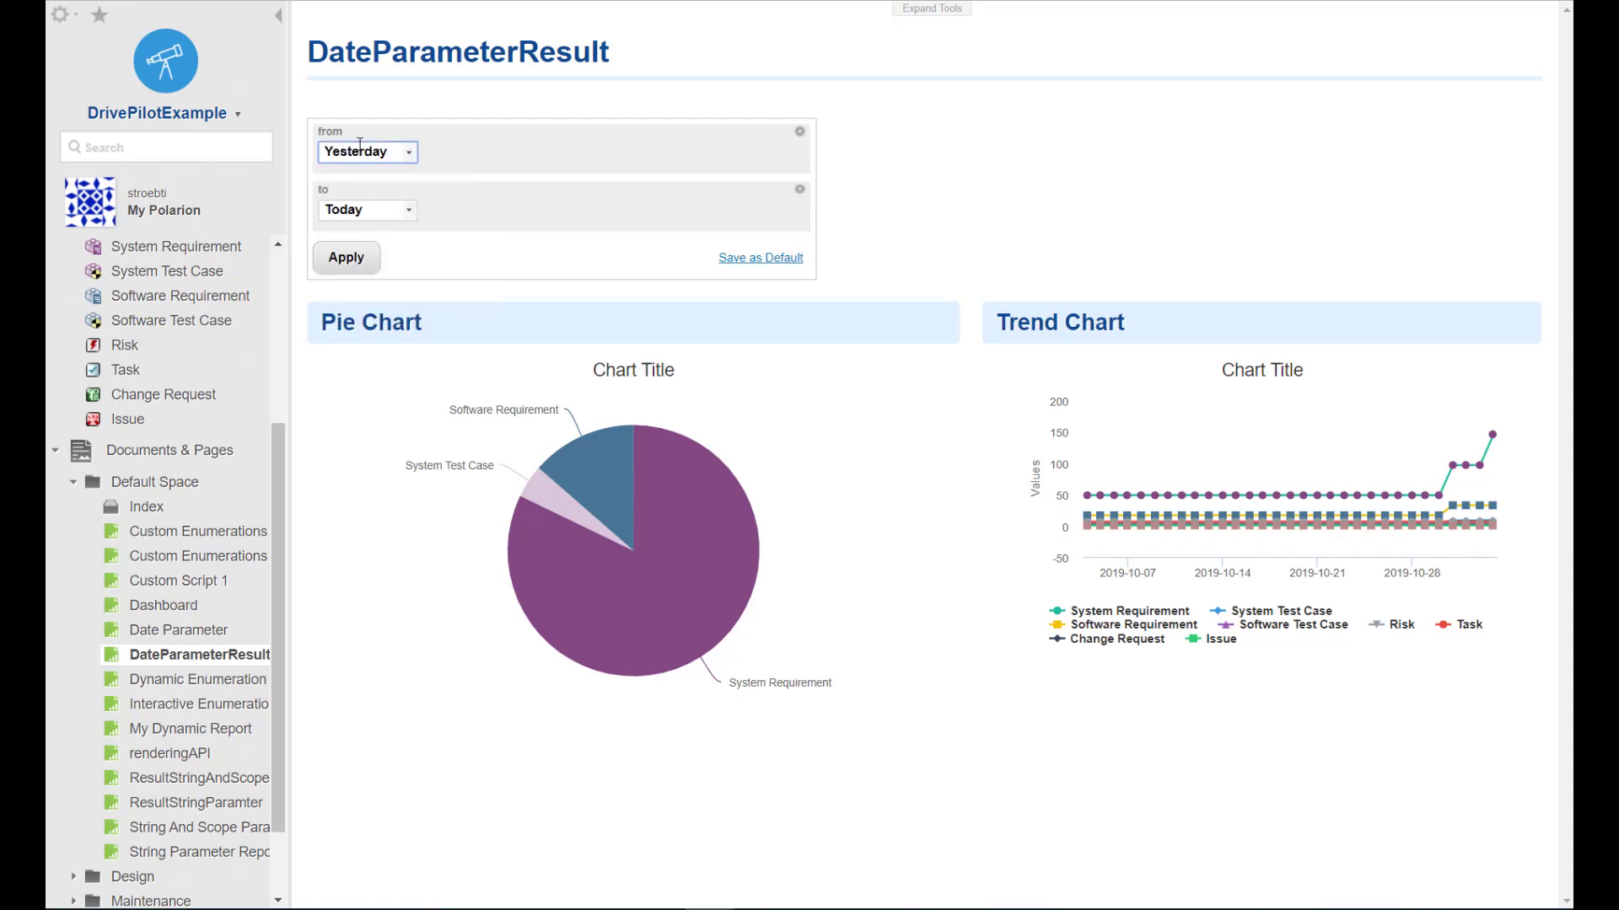
left_click(353, 263)
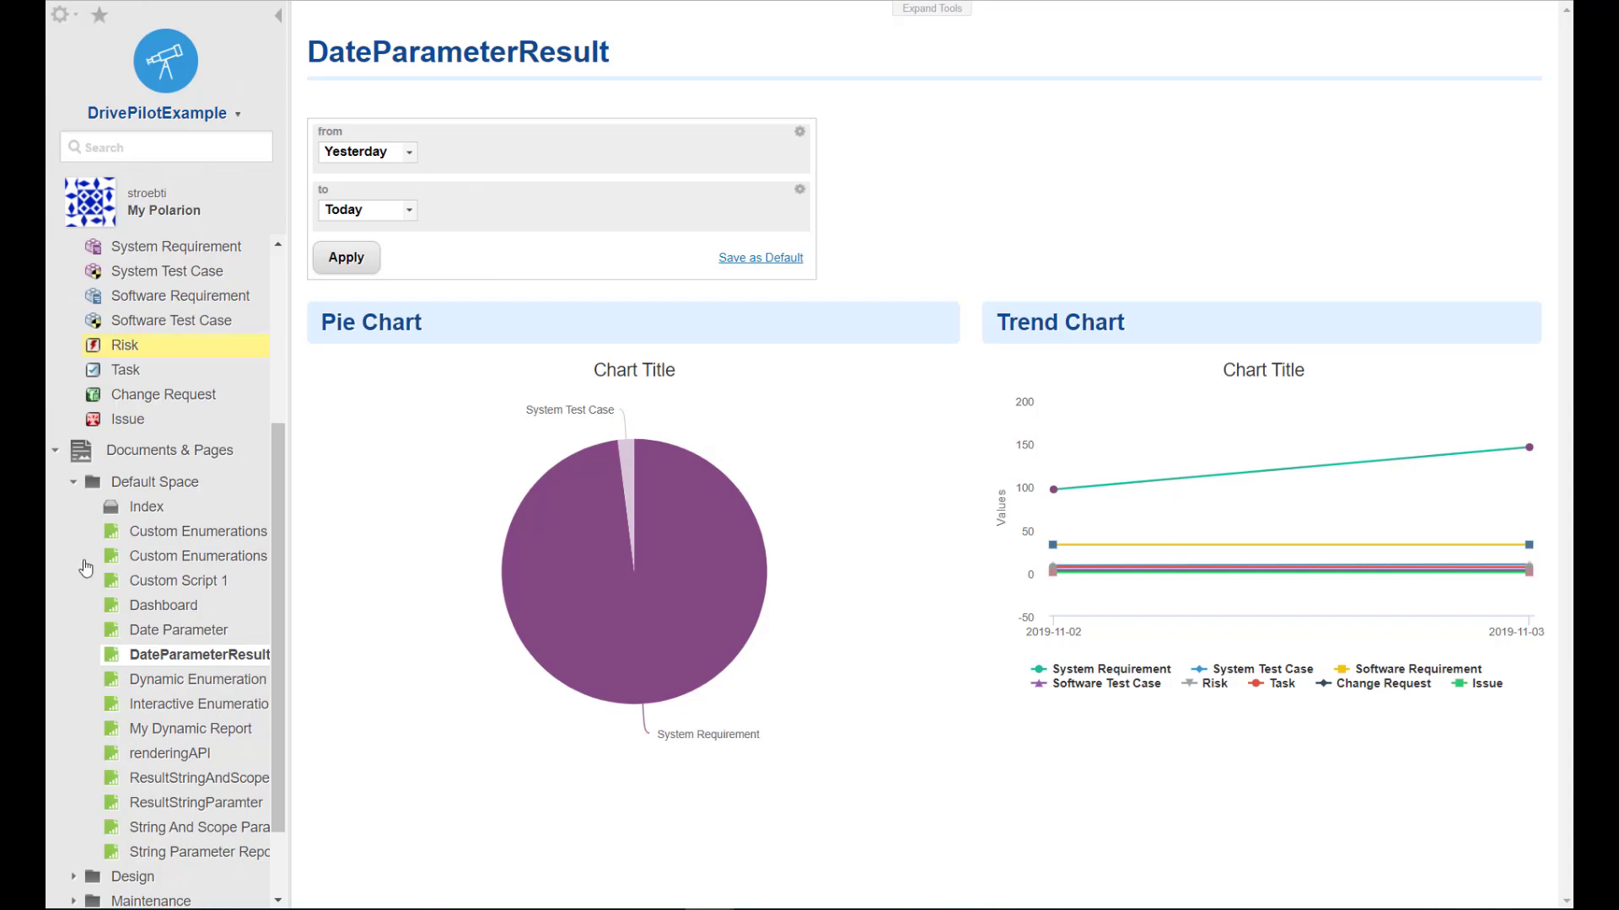
Step: Open the Date Parameter page for editing with the sidebar hidden, cursor under the Pie Chart heading
left_click(185, 633)
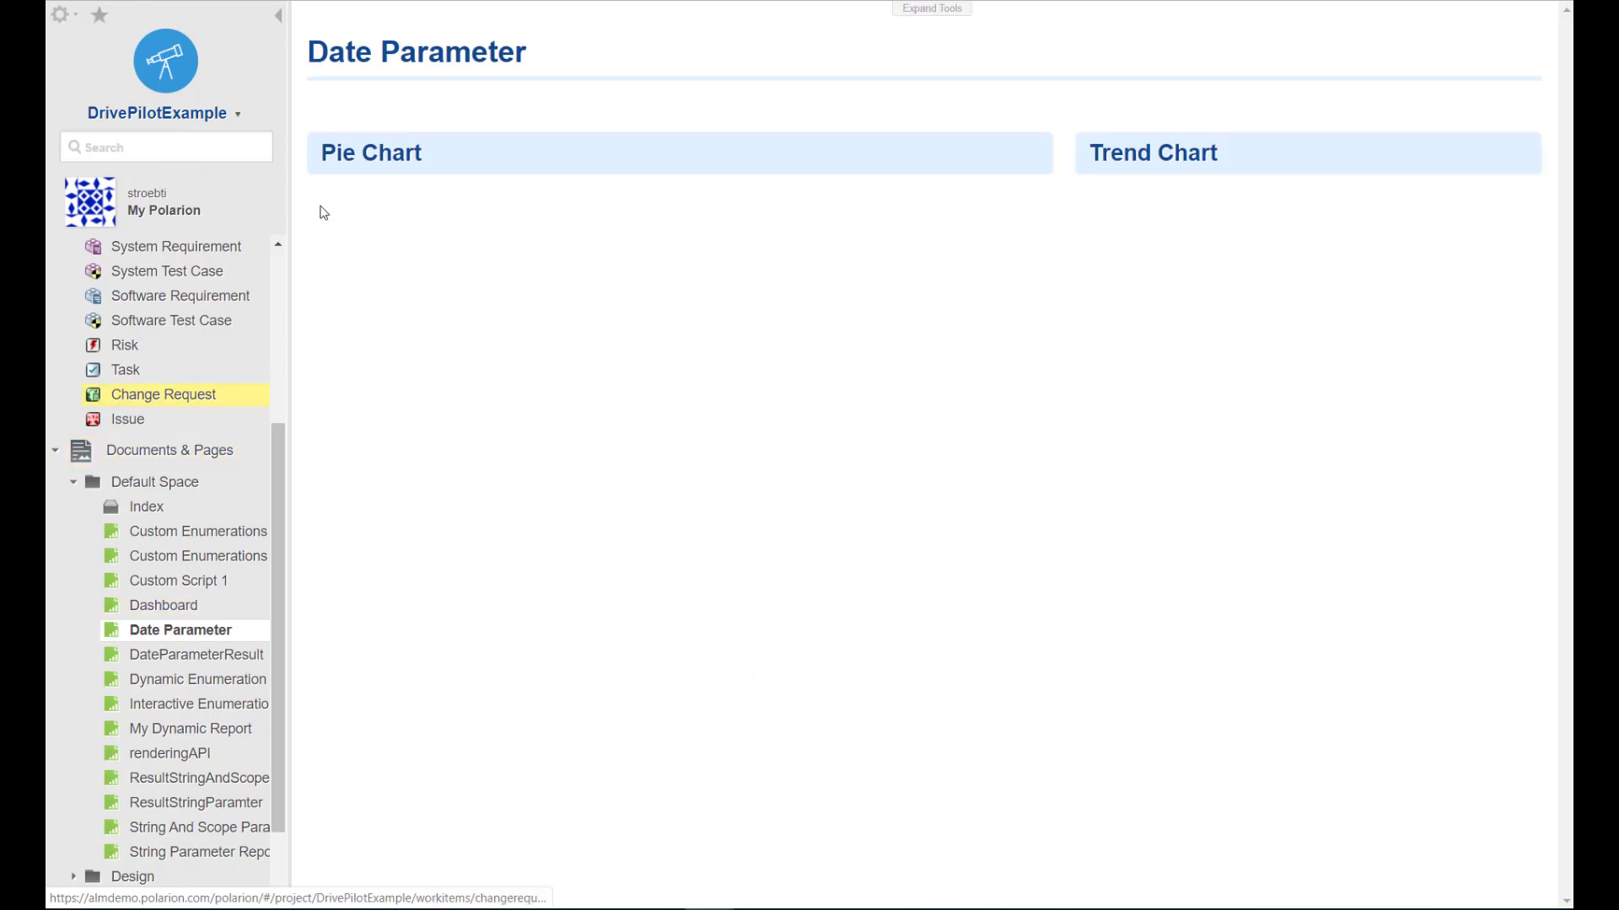
left_click(279, 15)
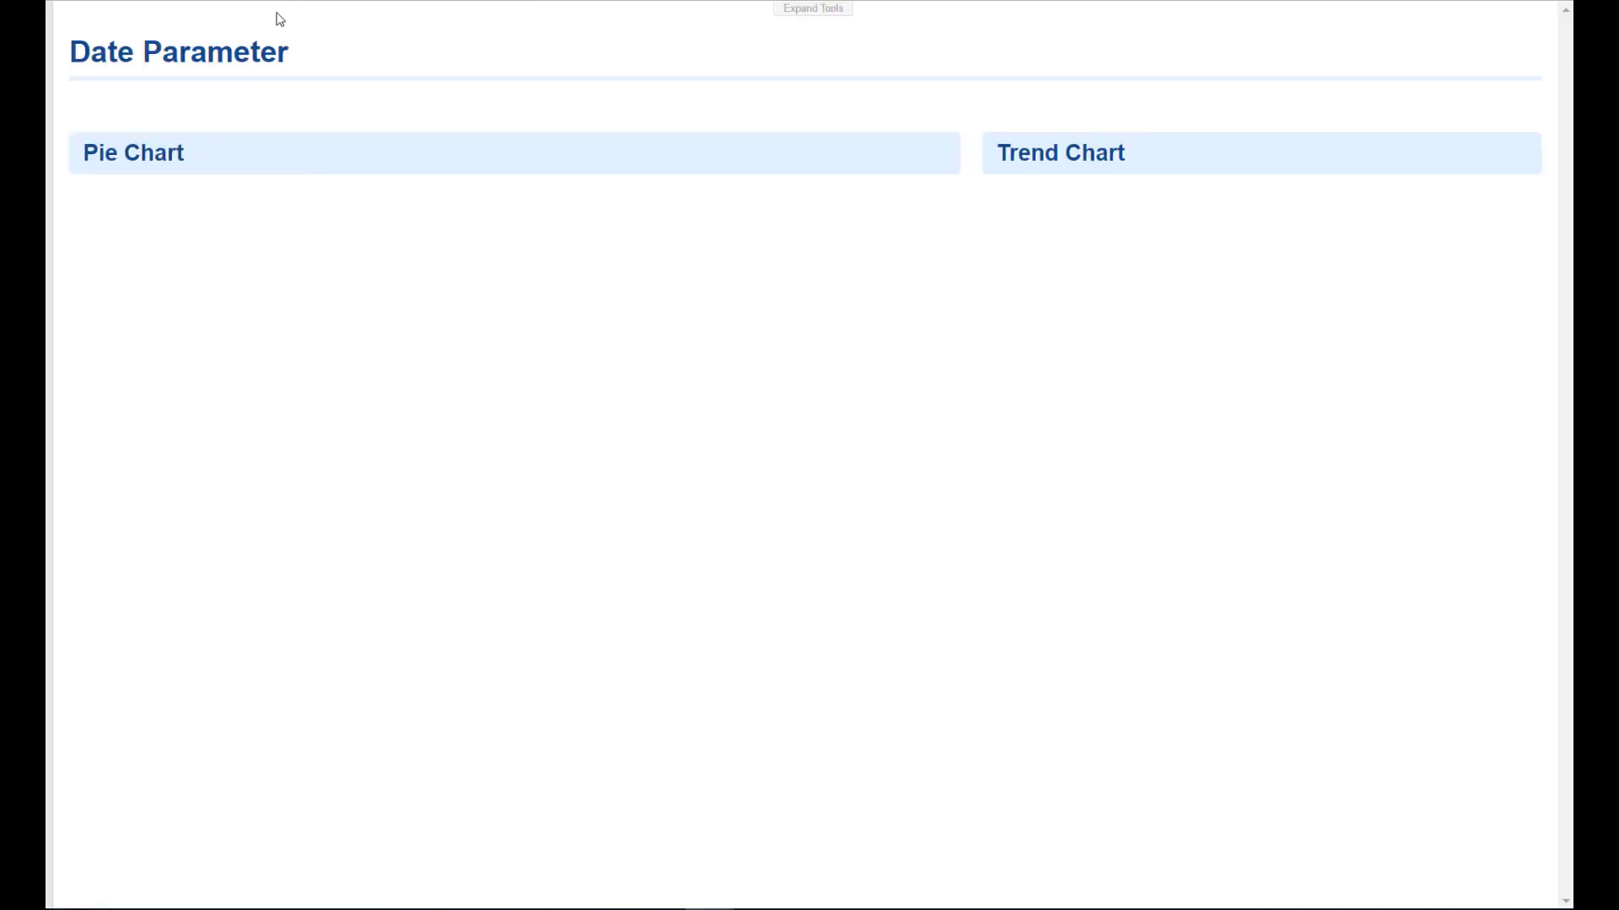
left_click(832, 10)
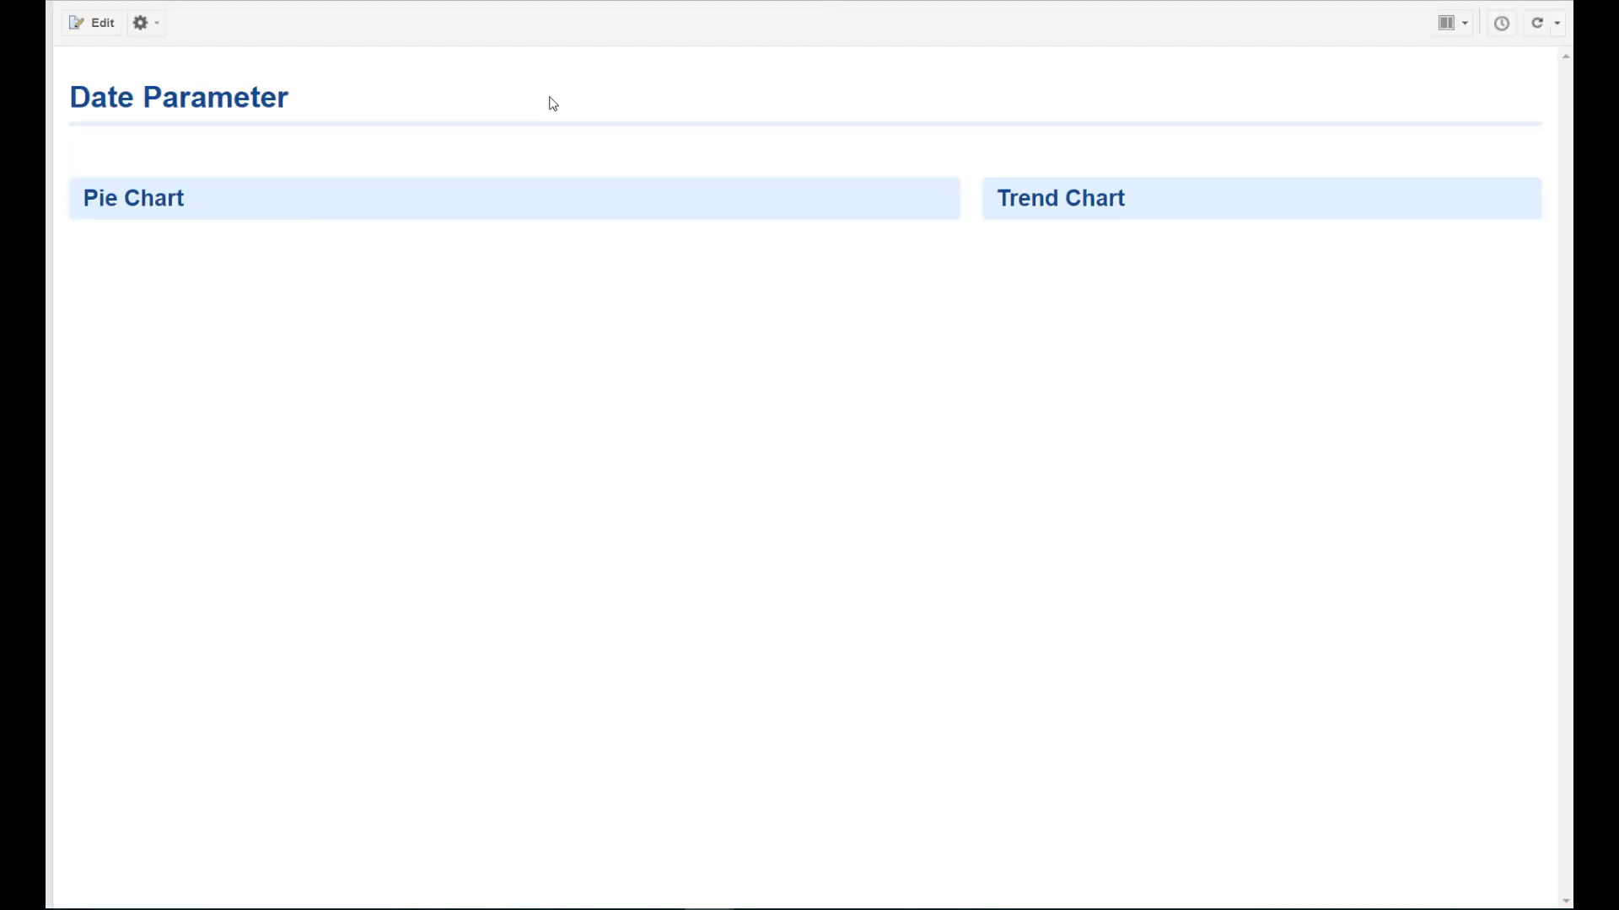
left_click(91, 23)
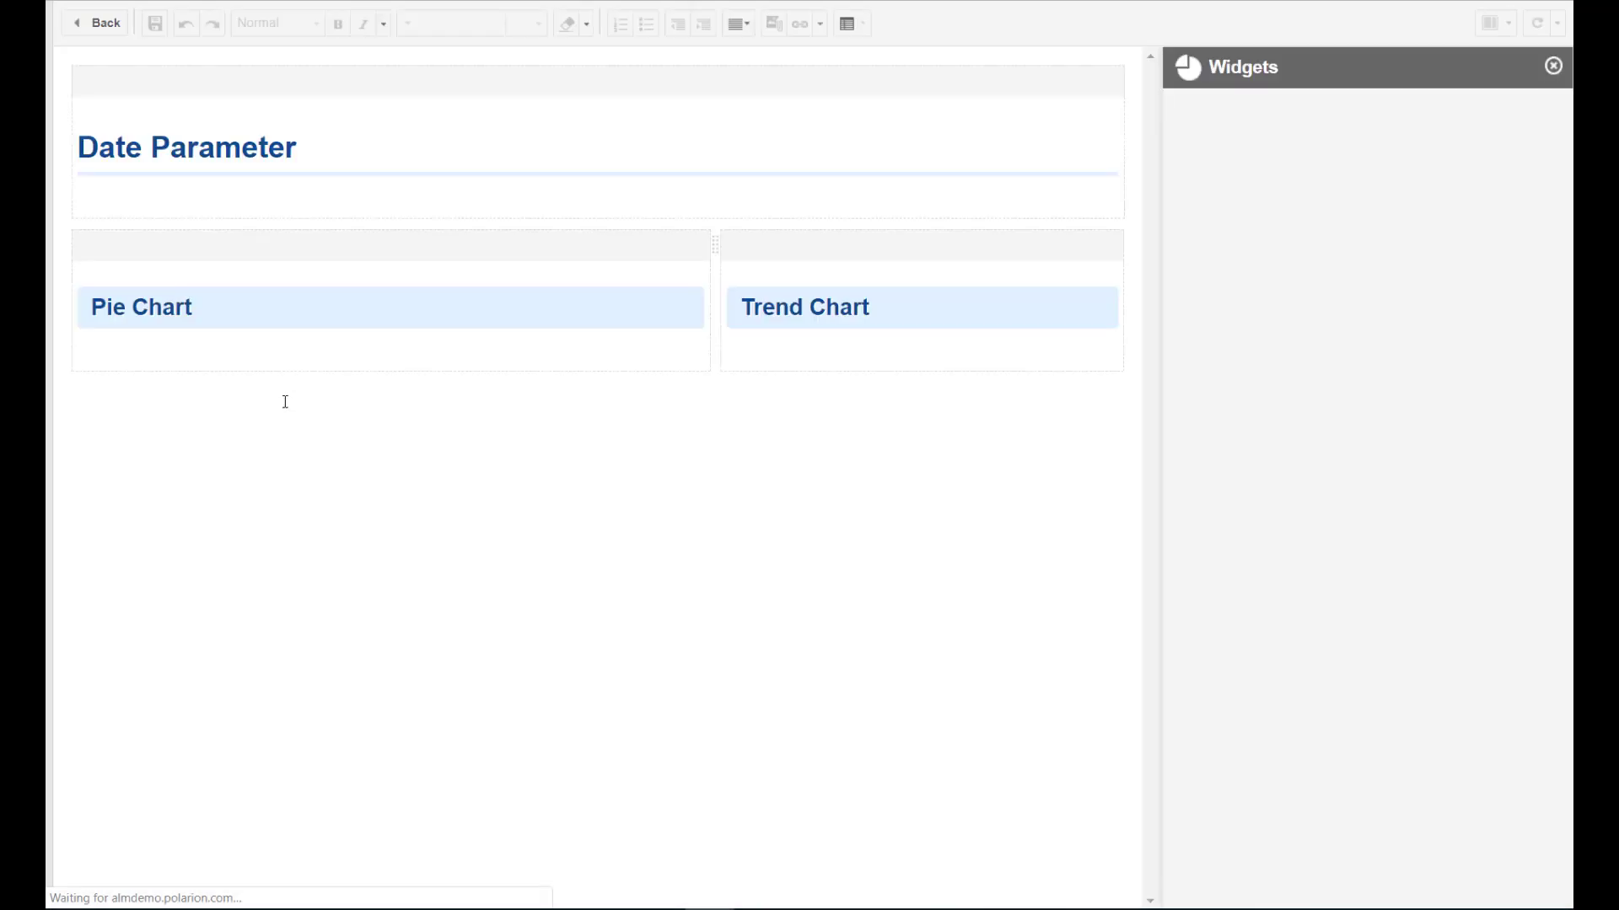
left_click(212, 347)
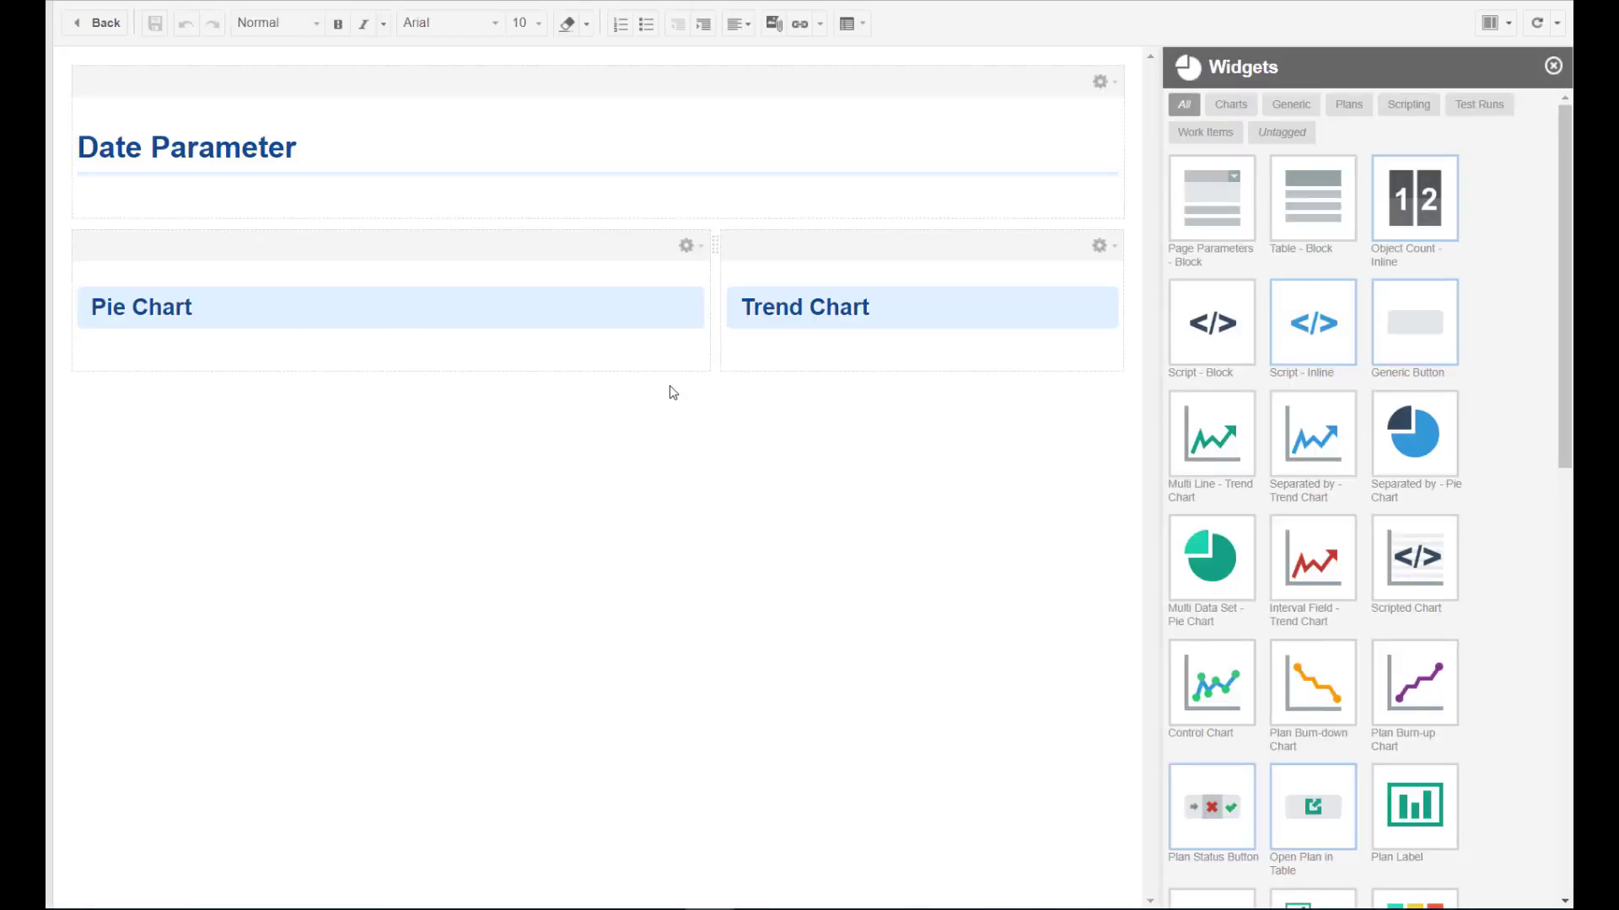
Step: Insert a 'Separated by - Pie Chart' widget with Separate By set to Type
mouse_move(1452, 451)
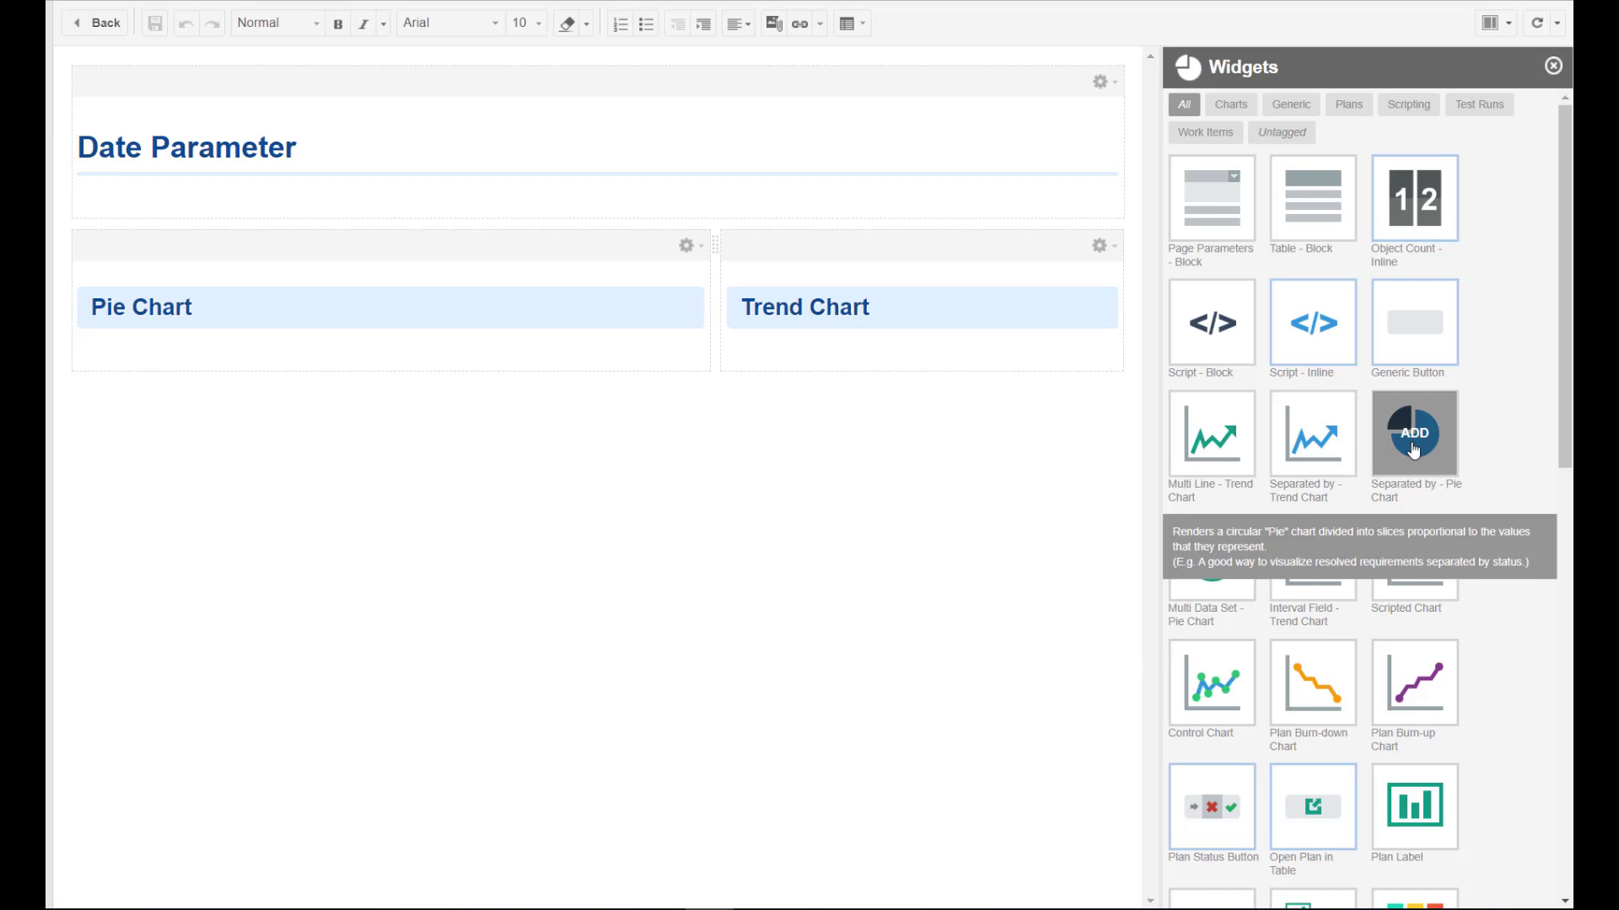
left_click(1422, 444)
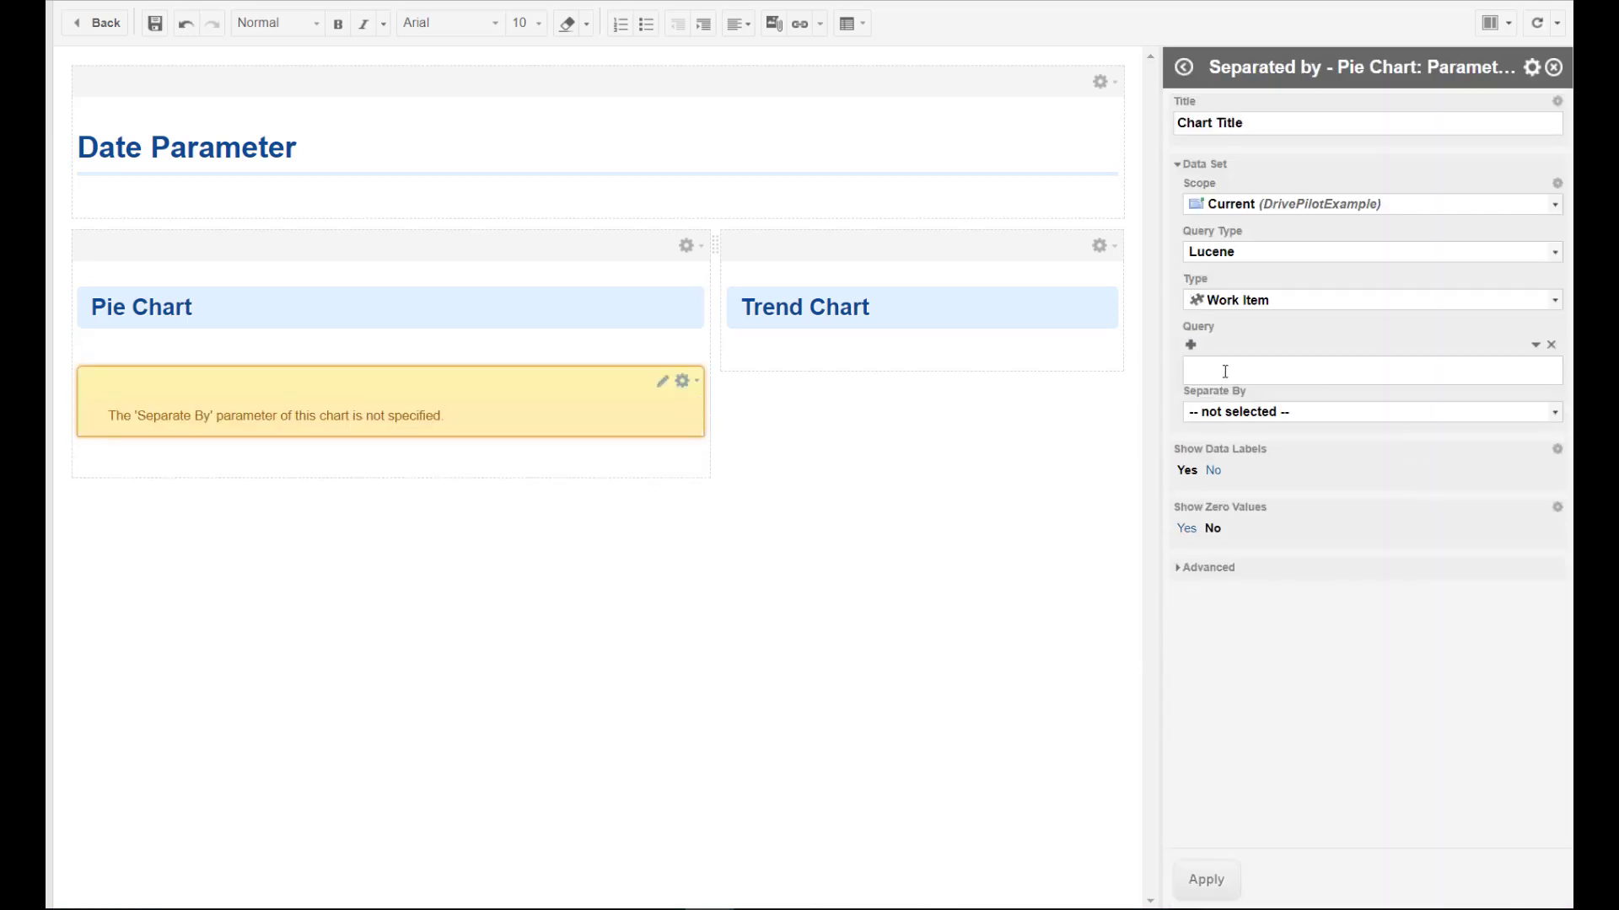
left_click(1261, 412)
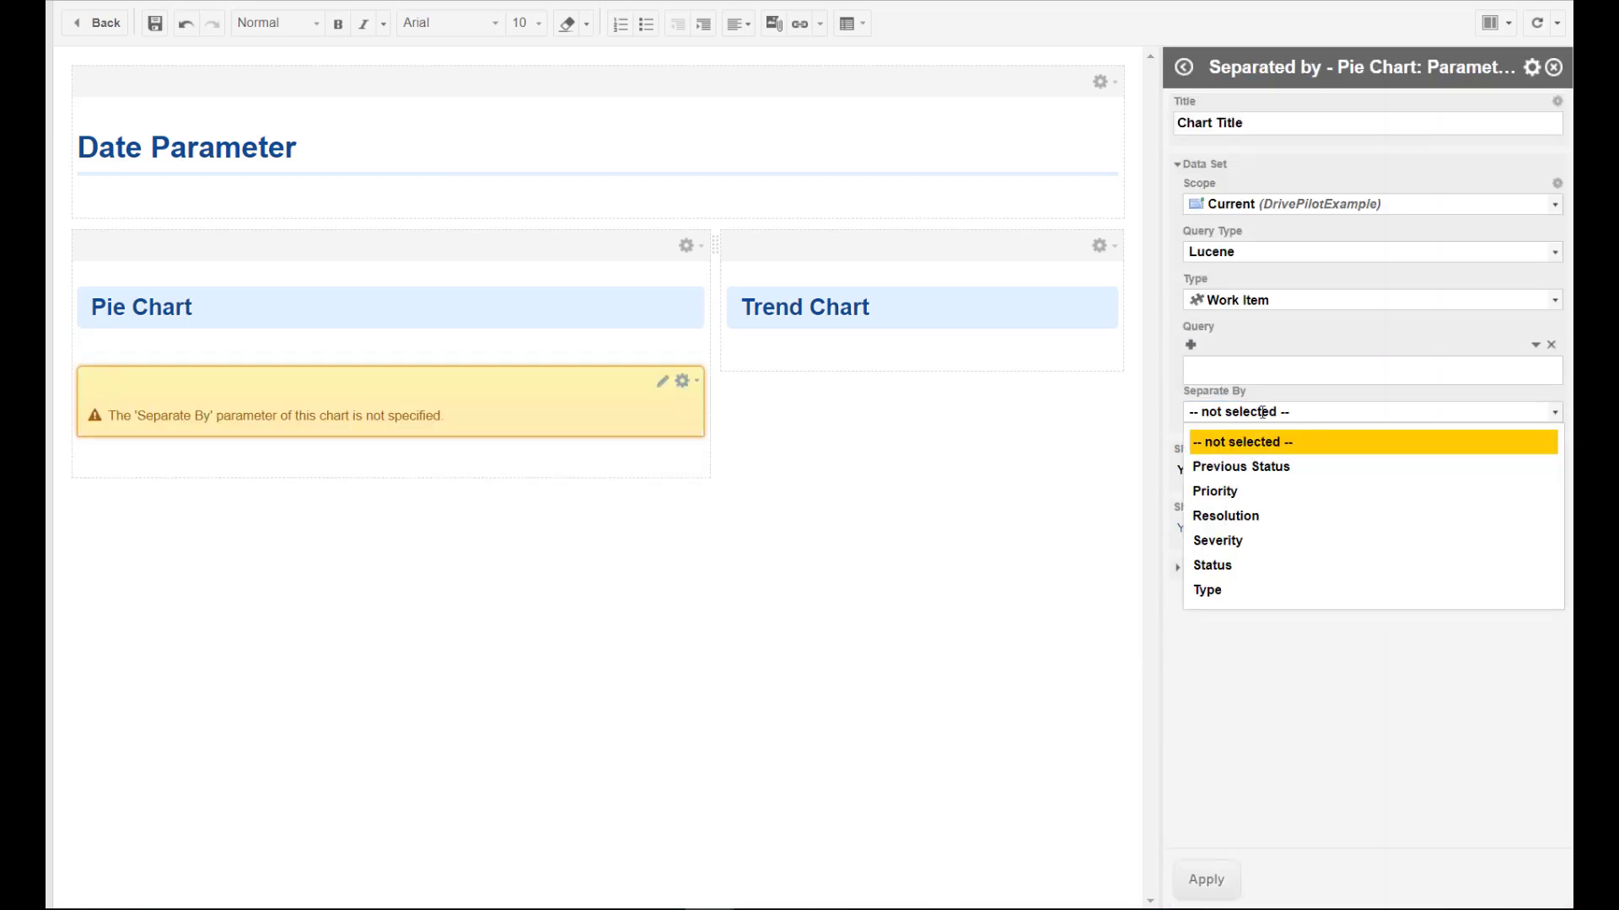
left_click(1252, 585)
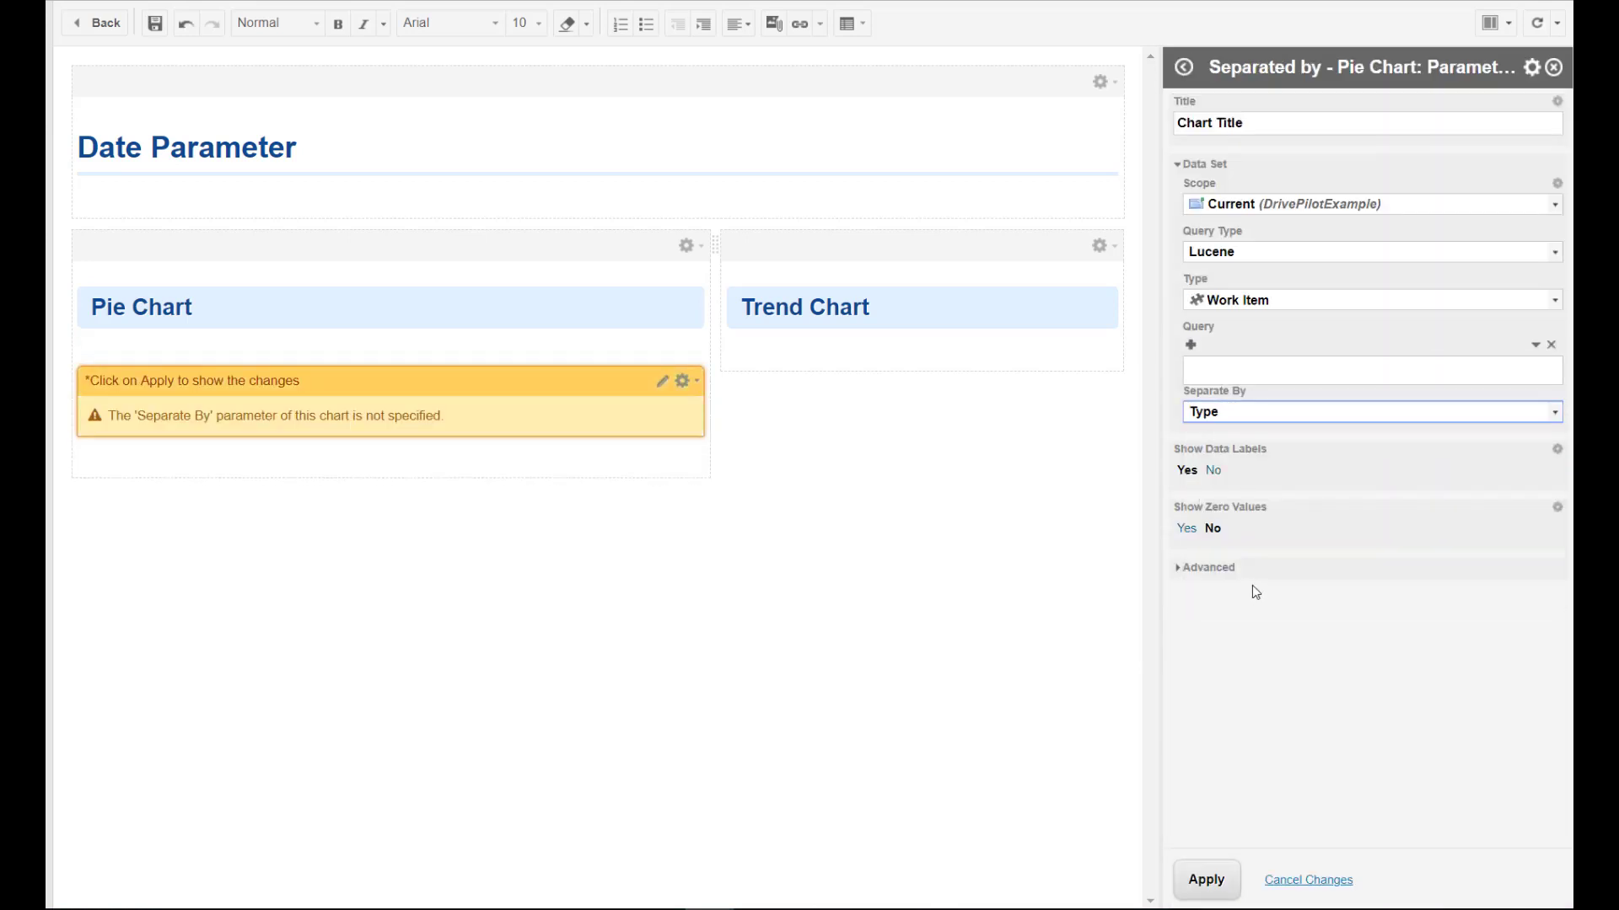
Step: Insert a 'Separated by - Trend Chart' split by Type under Trend Chart, and add a blank line below the title
left_click(842, 339)
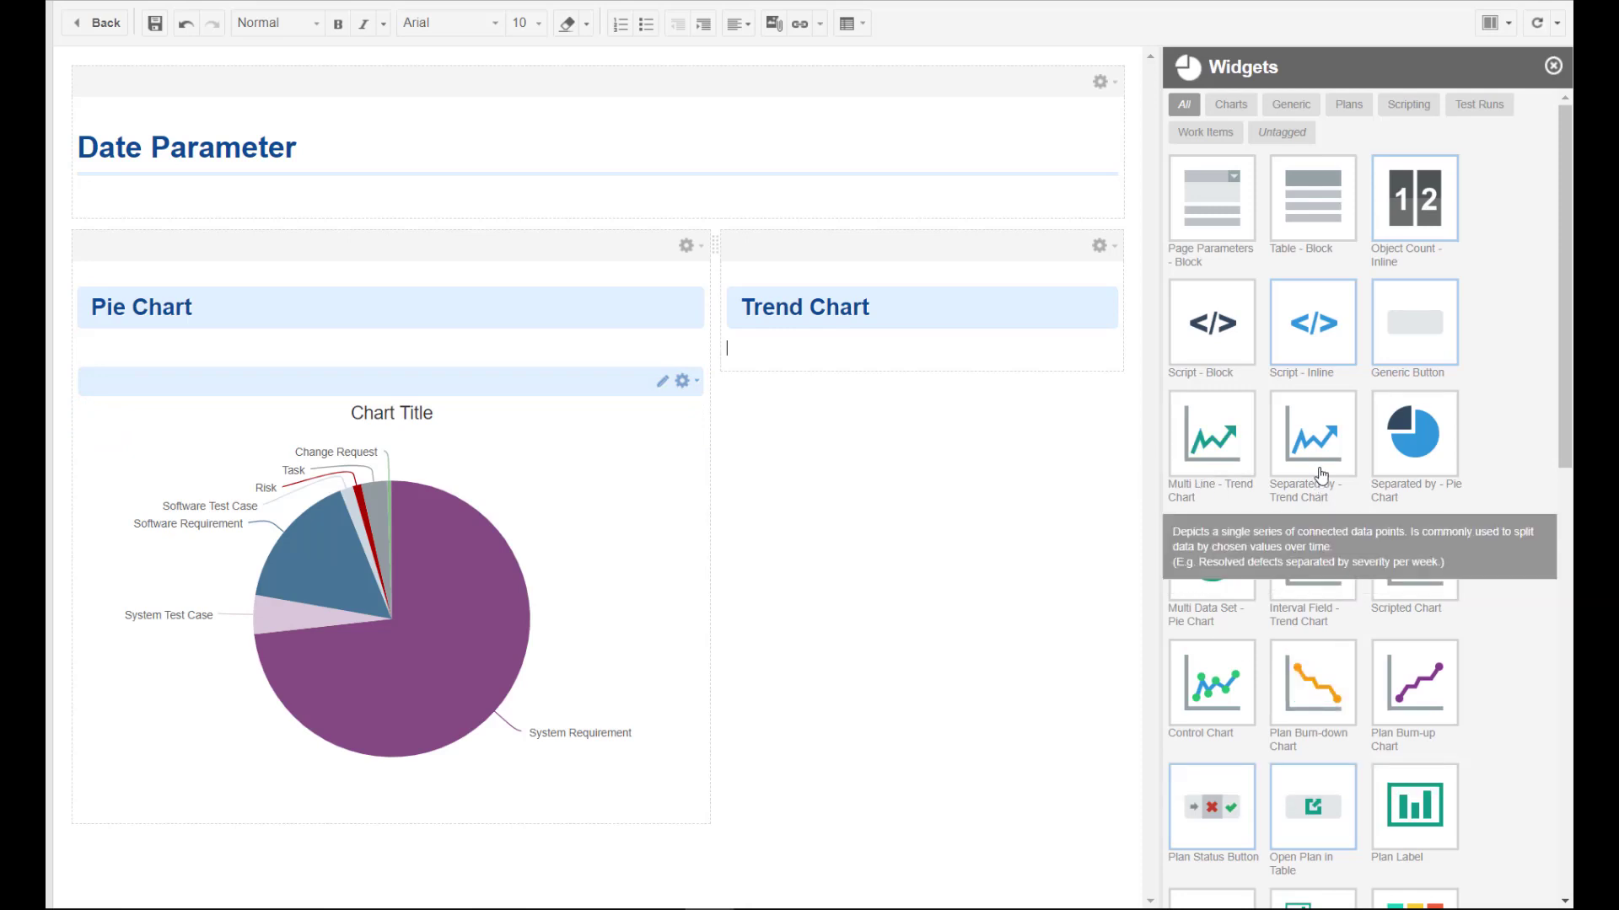
left_click(1312, 437)
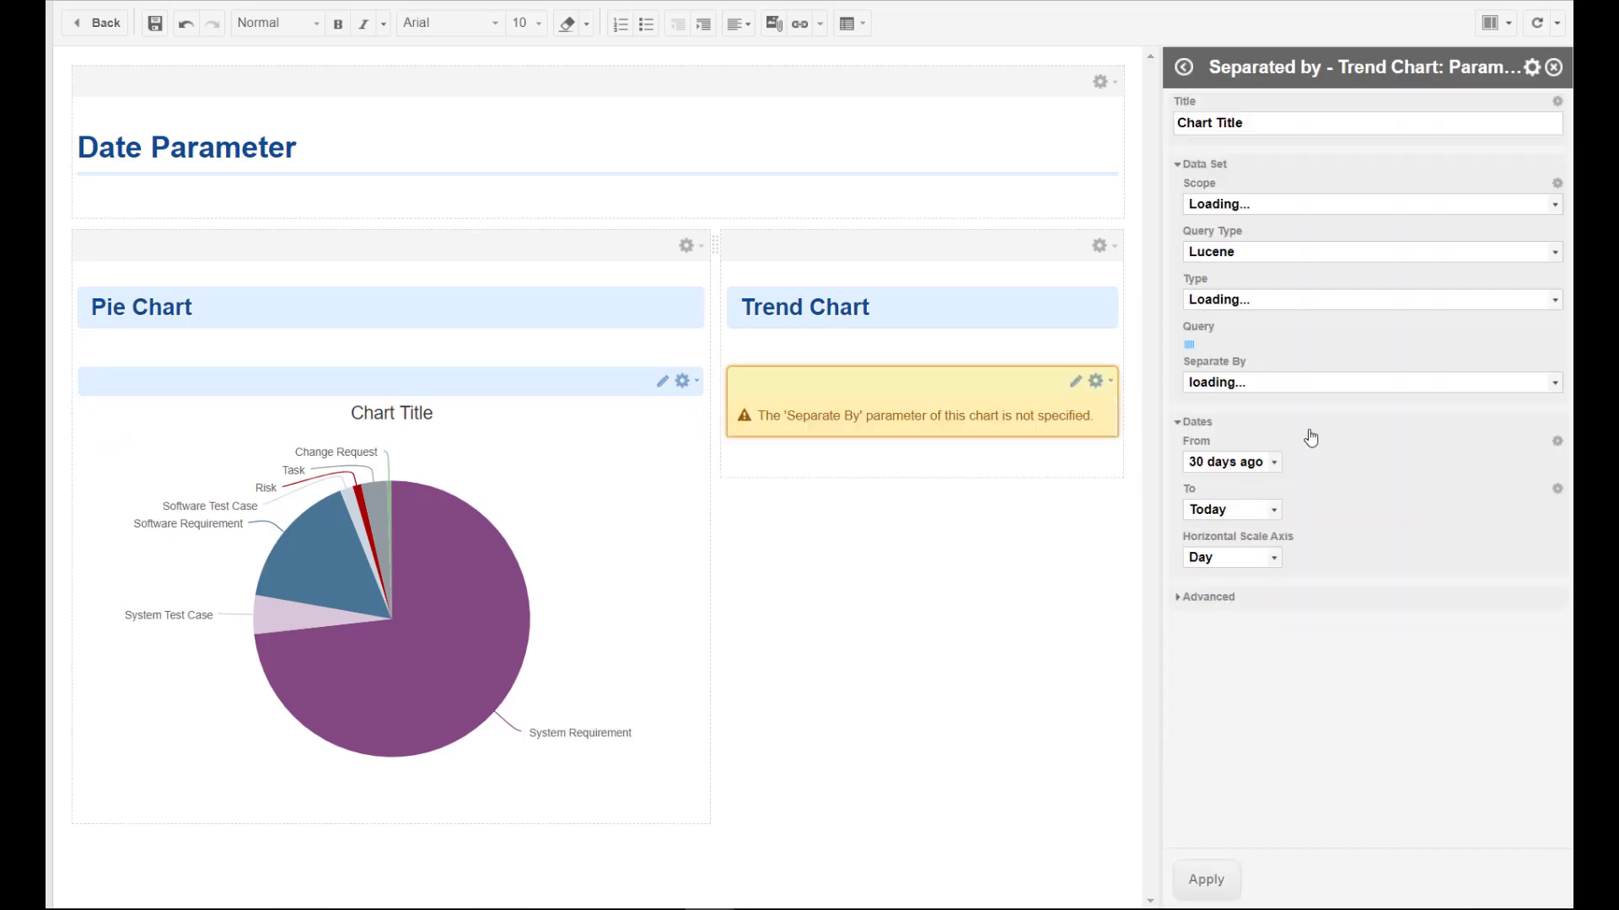
left_click(1260, 413)
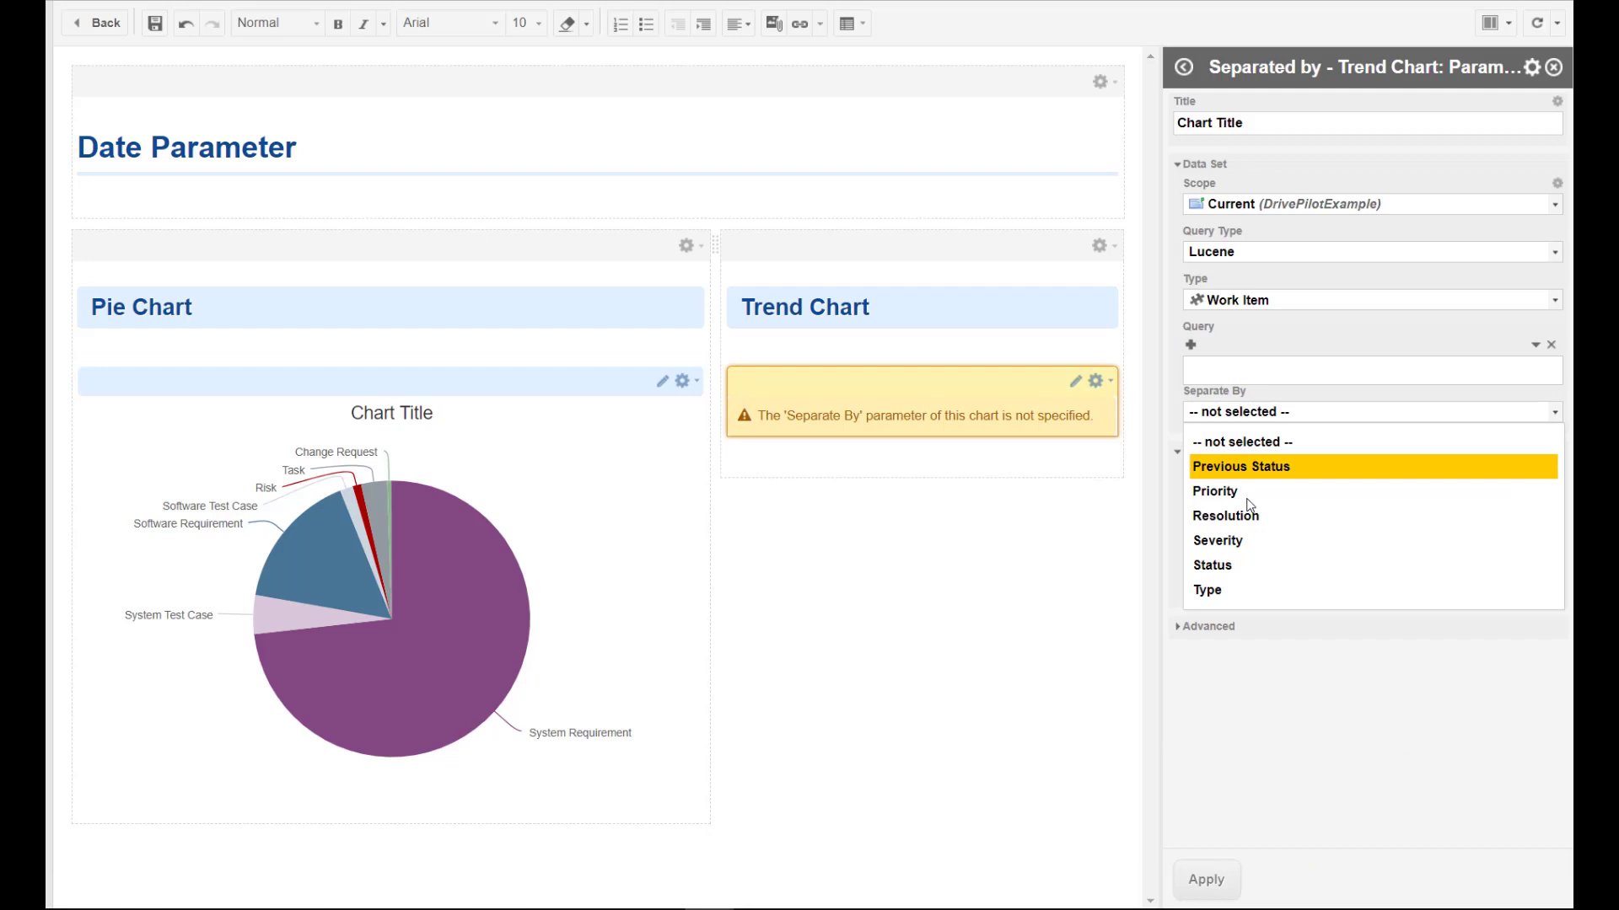
left_click(1229, 590)
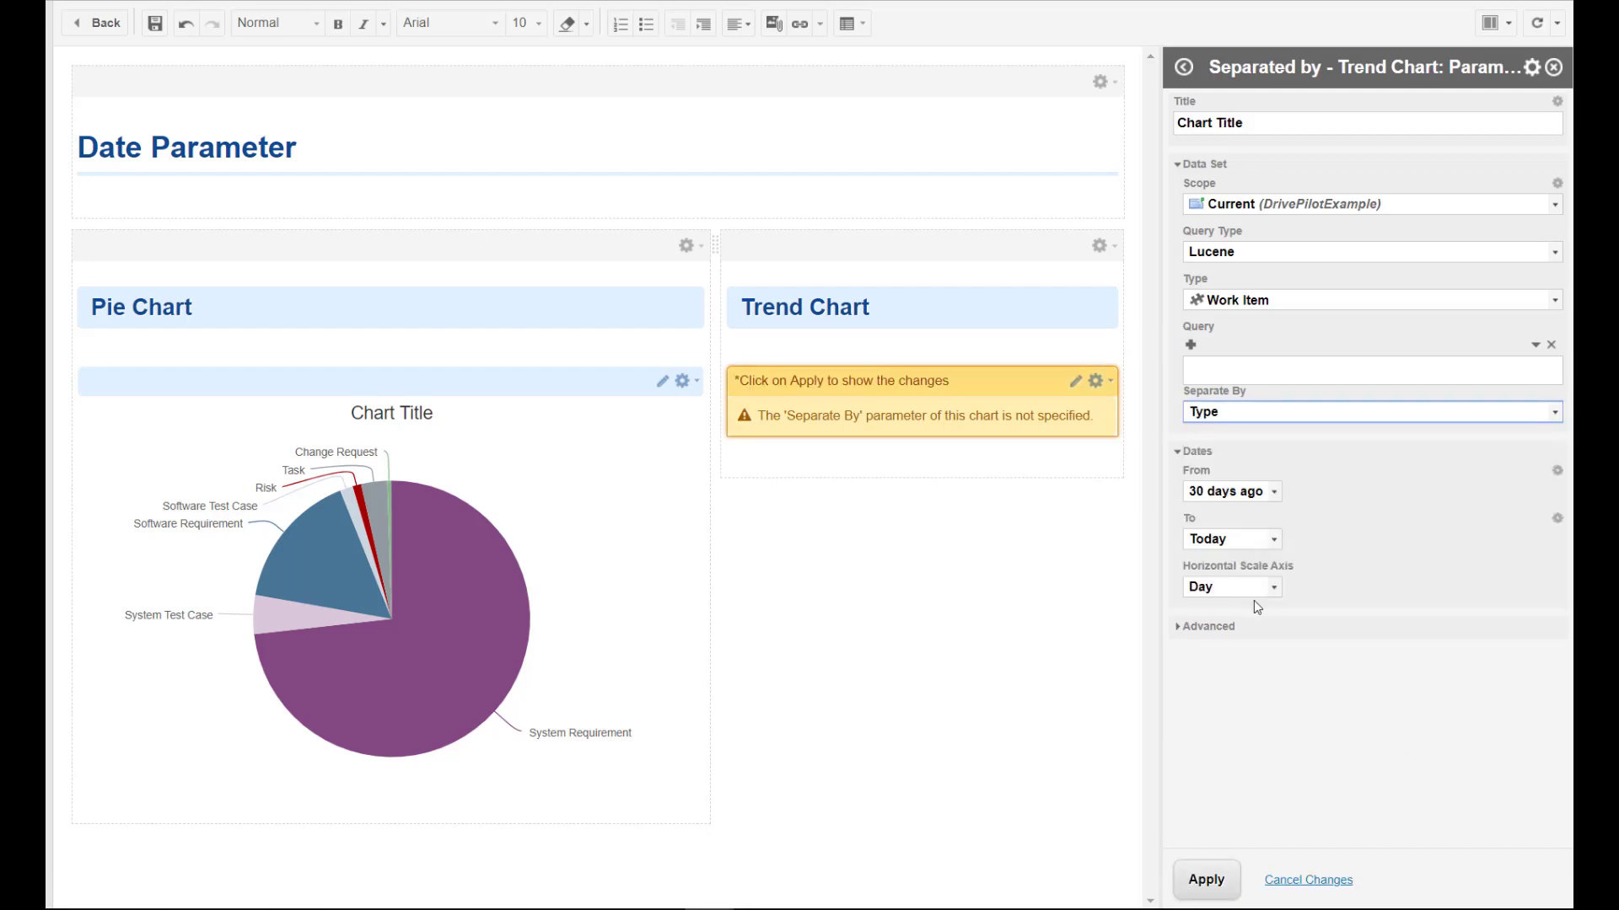
left_click(1207, 881)
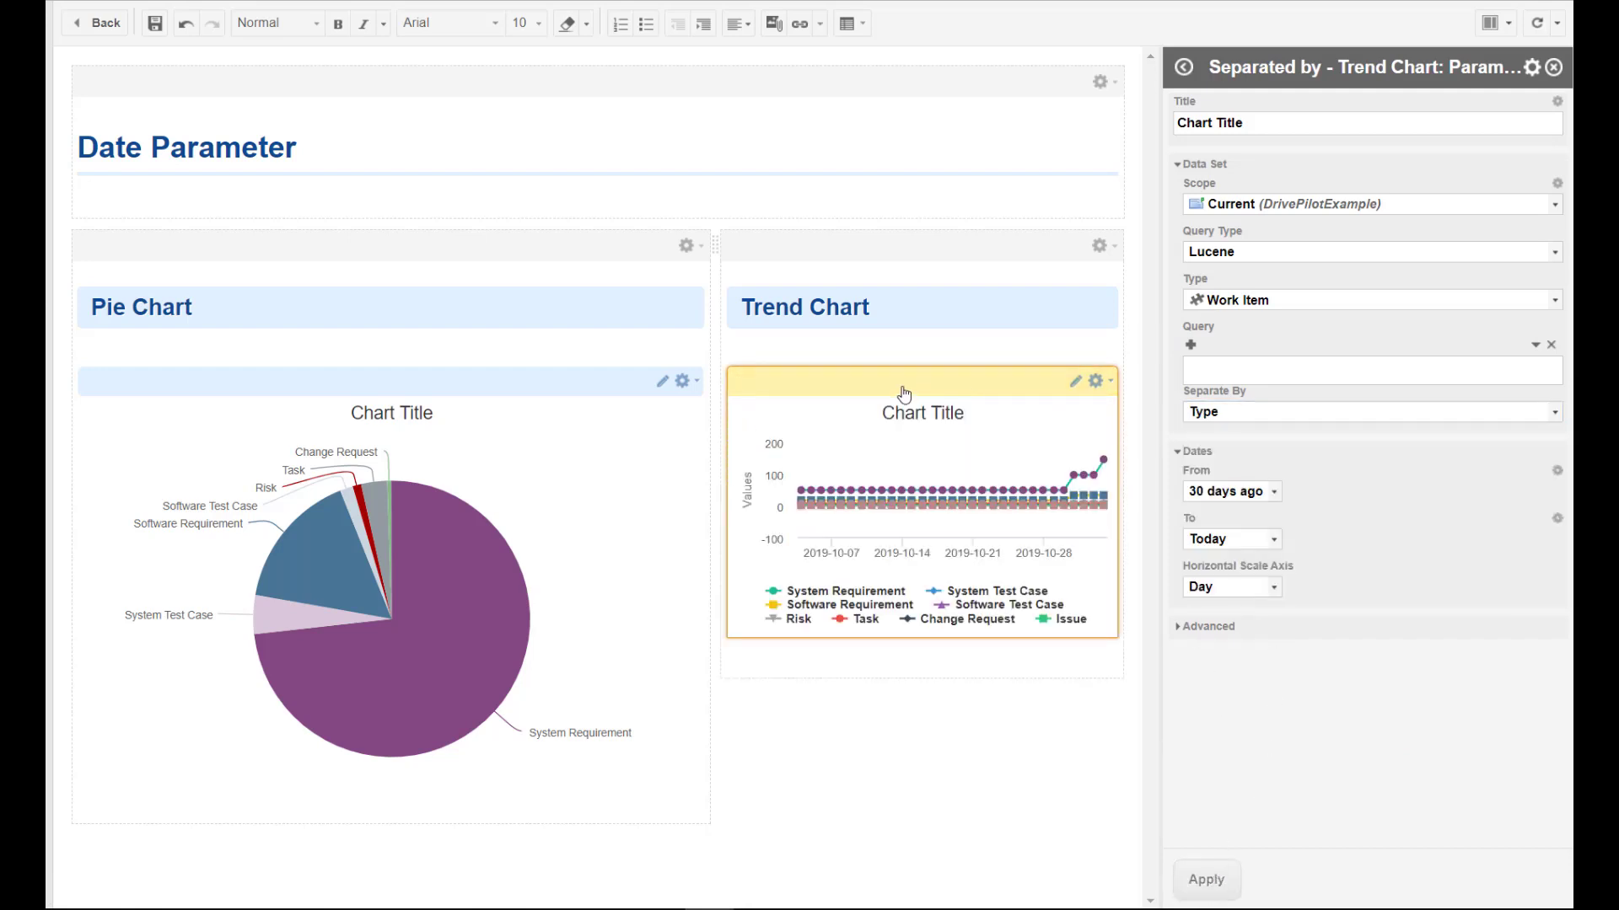
left_click(230, 209)
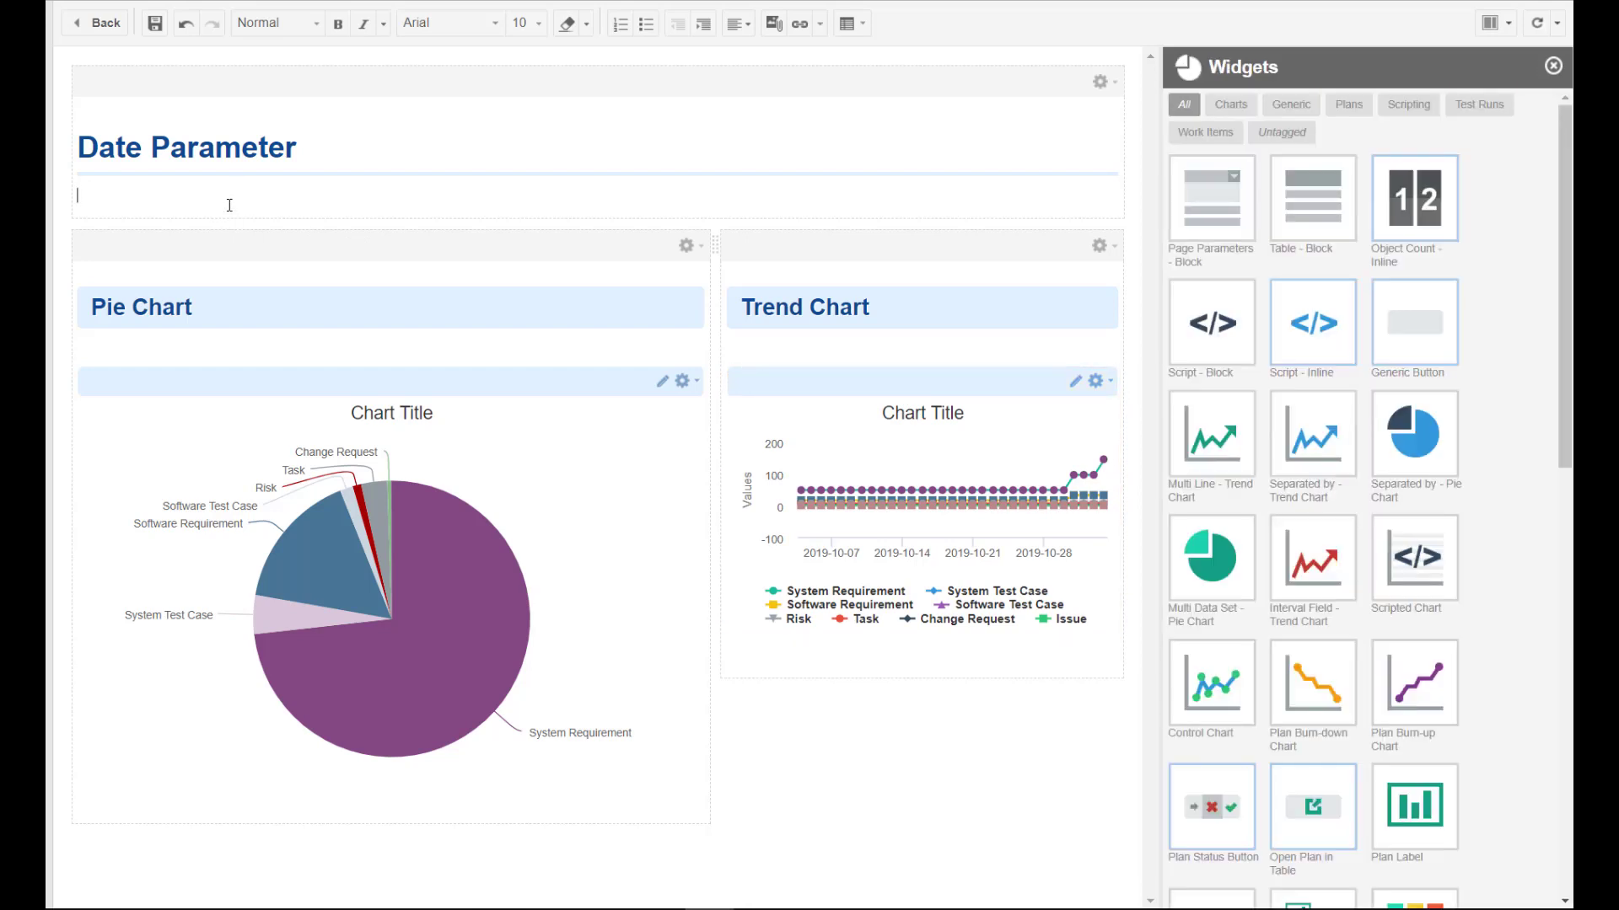
key("Return")
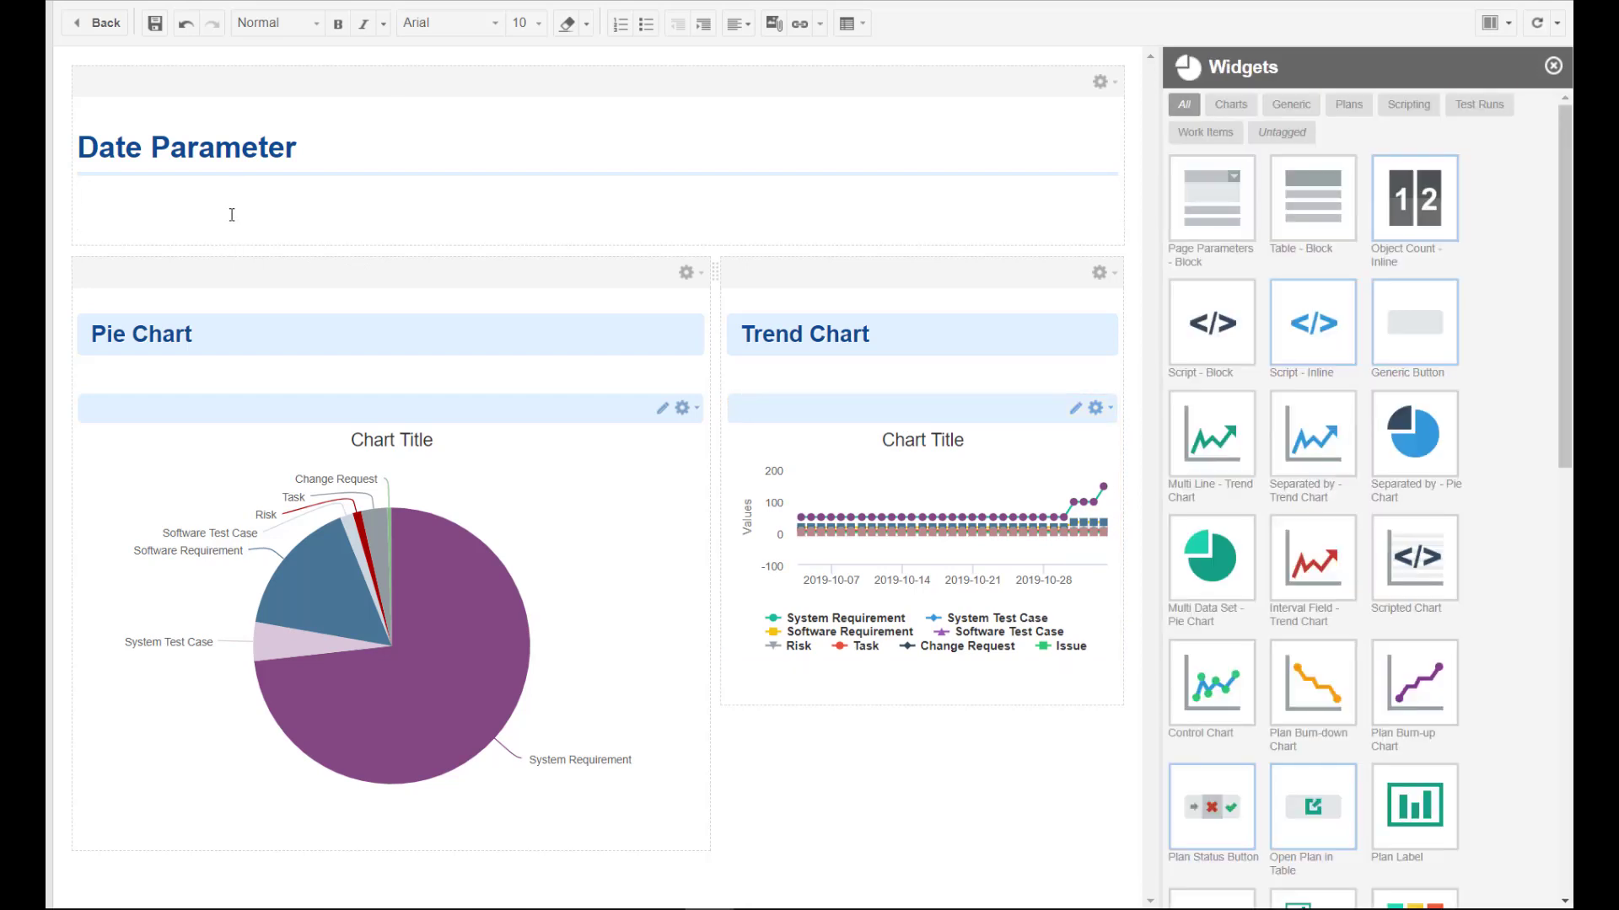
Step: In the Page Parameters panel, add a Date parameter with label and ID 'from'
left_click(1506, 22)
left_click(1456, 91)
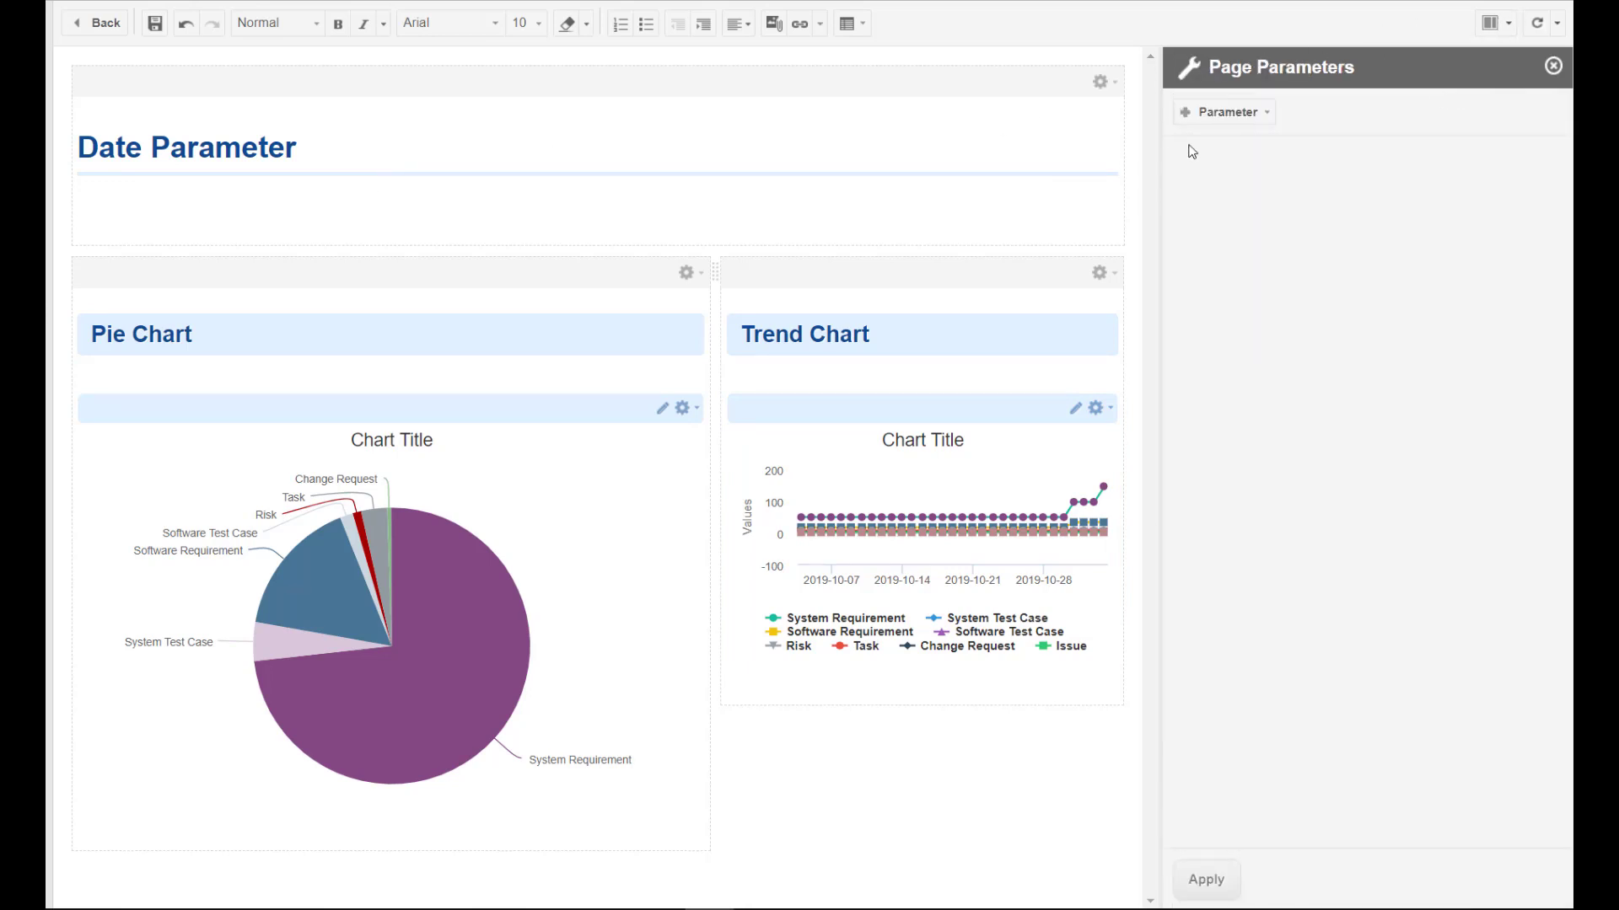
left_click(1236, 118)
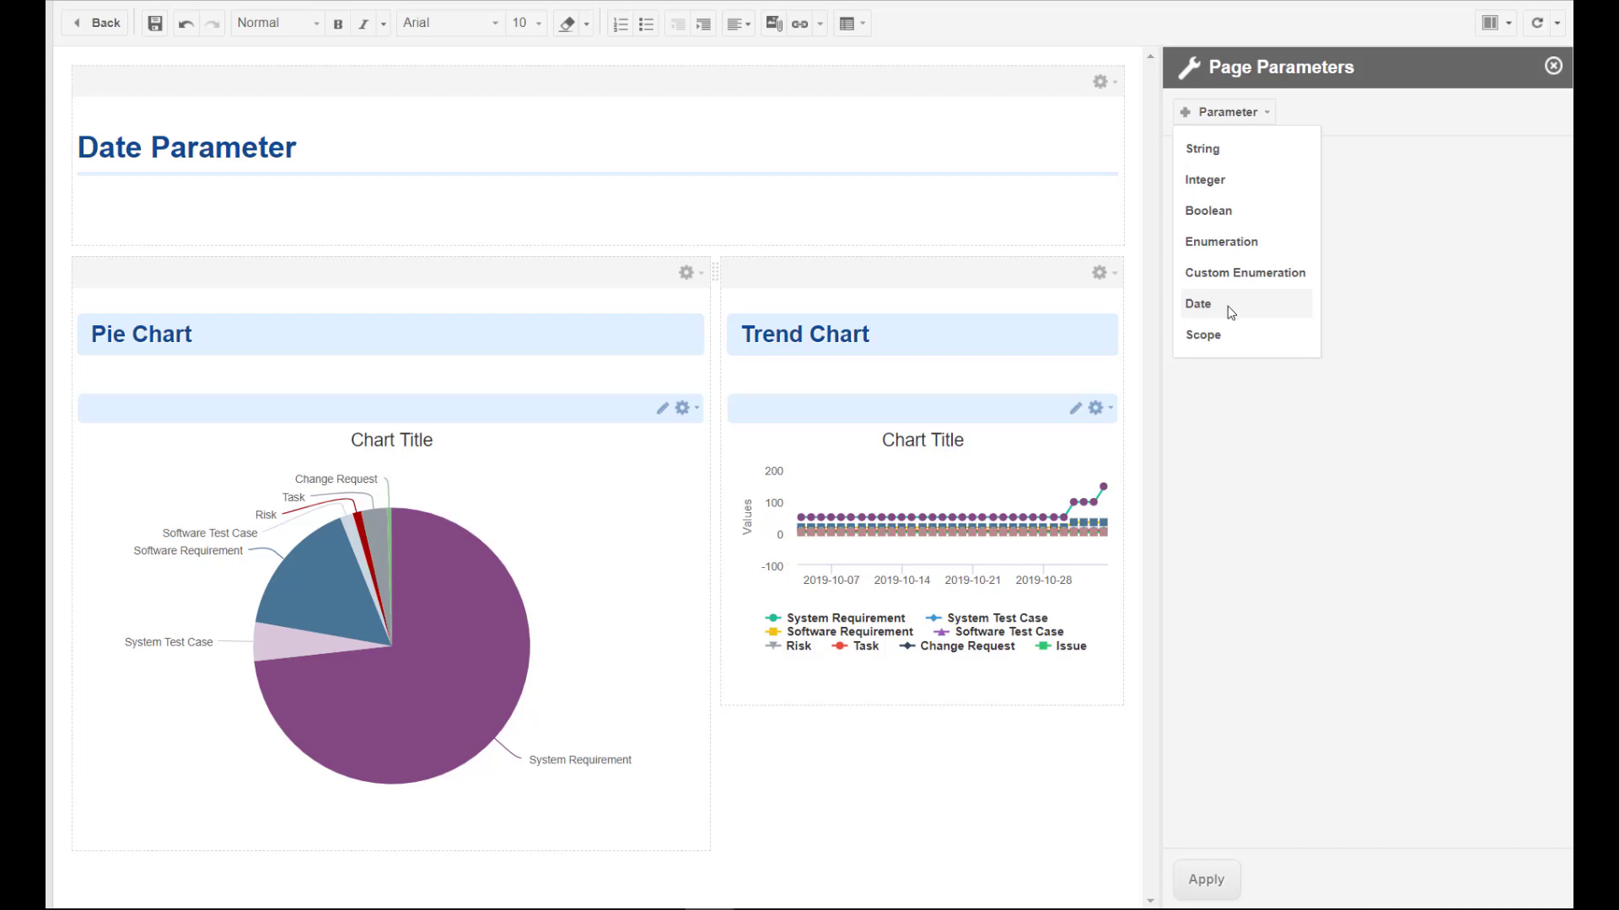
left_click(1227, 306)
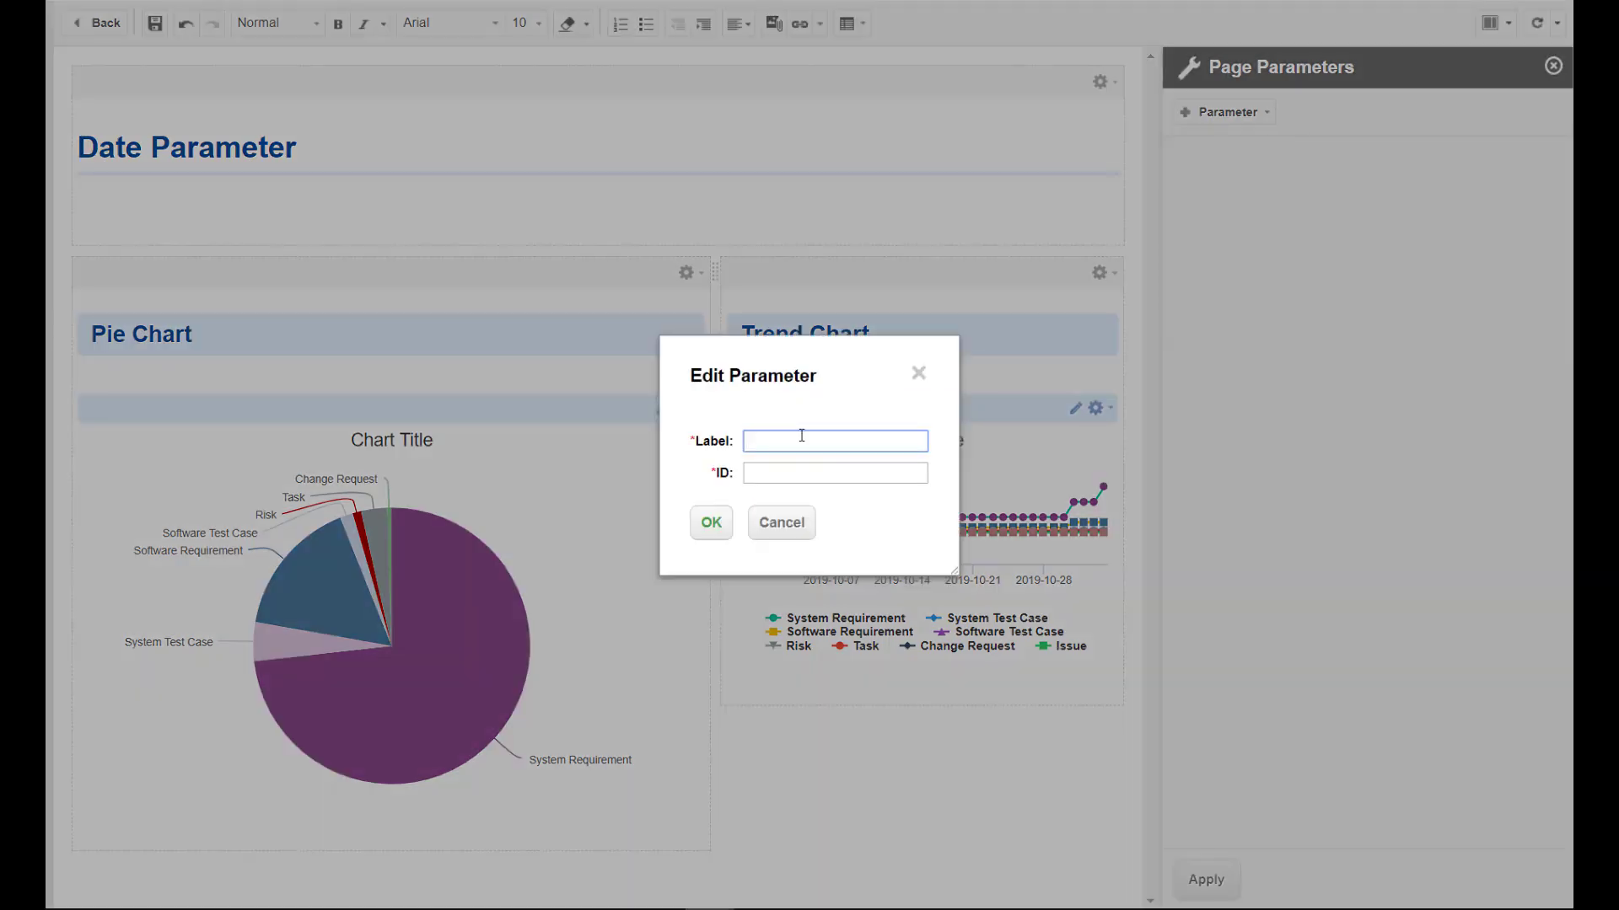
type("from")
key("Tab")
type("from")
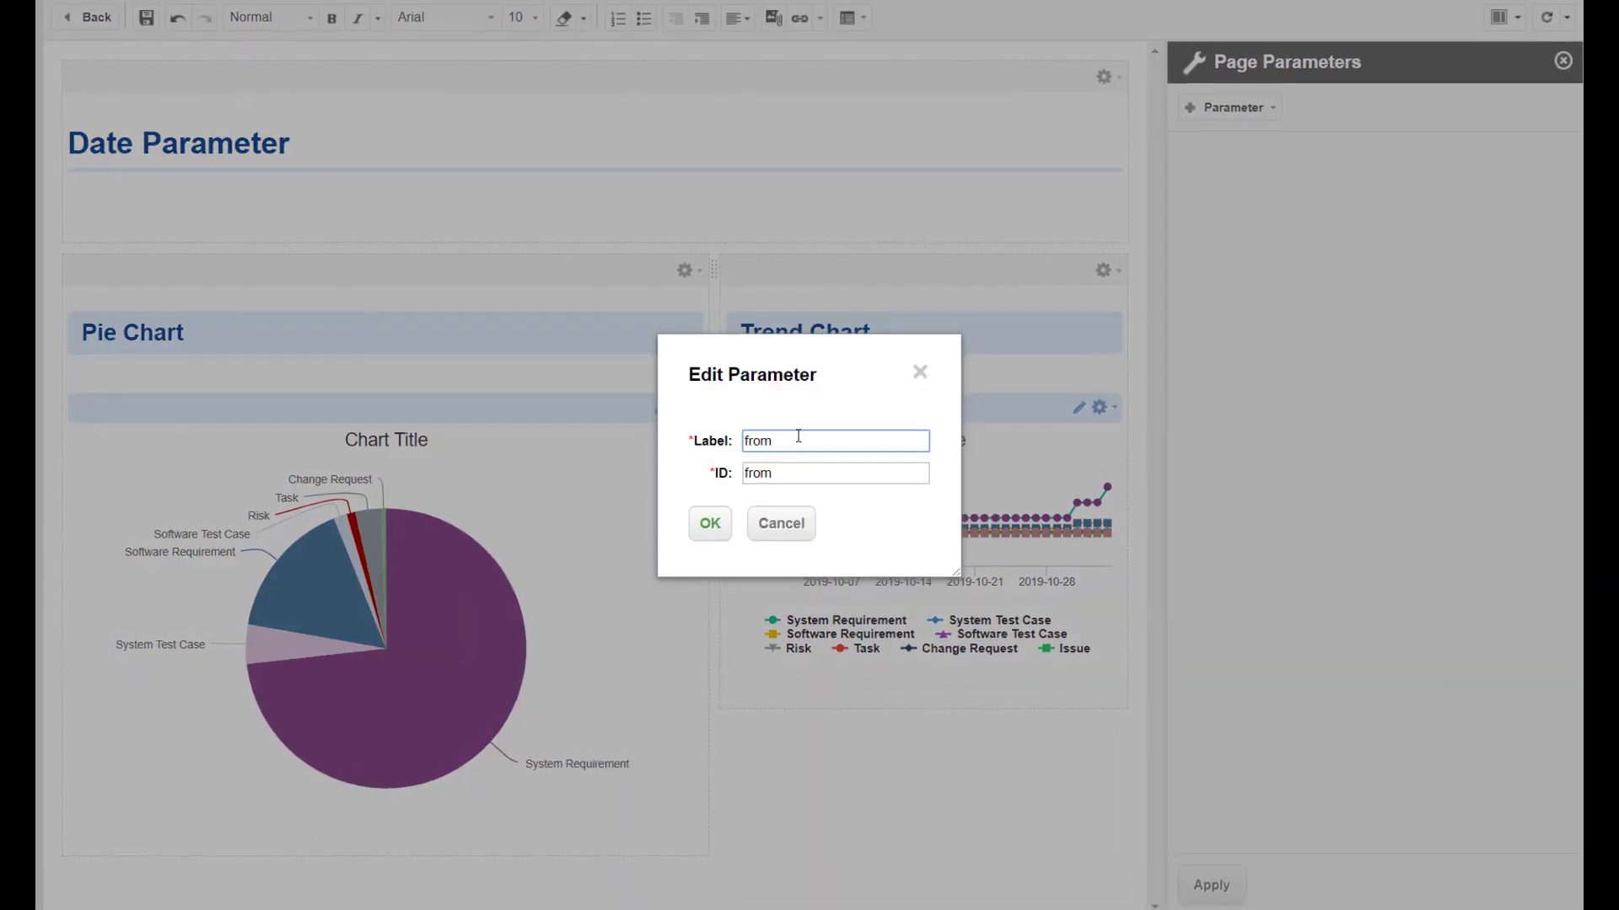
left_click(711, 522)
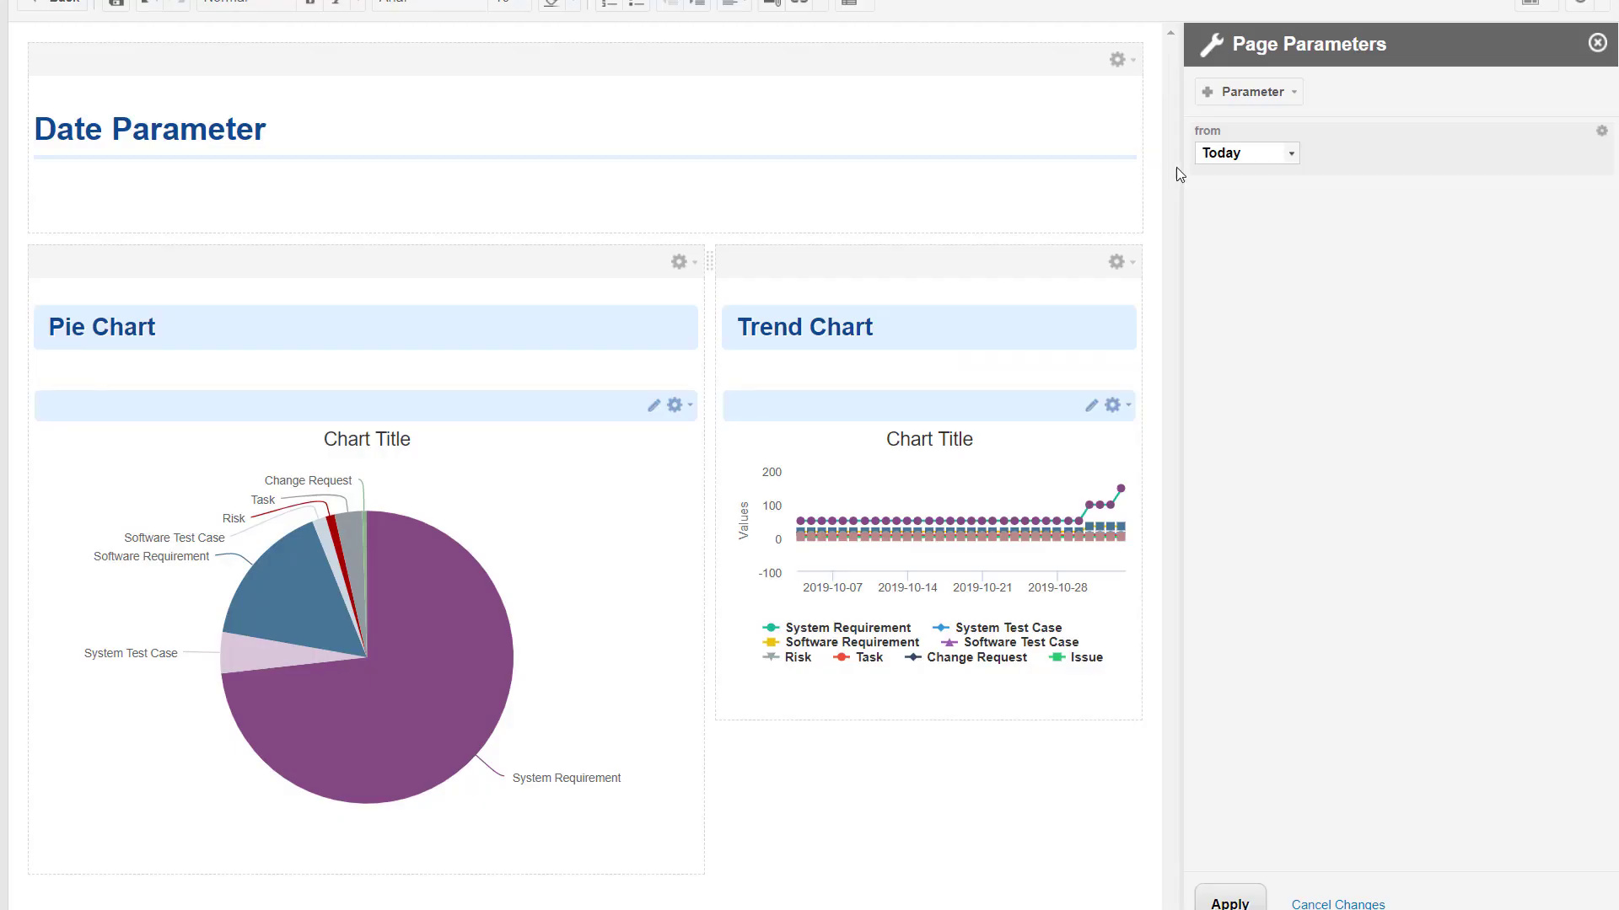
Step: Add a second Date parameter named 'to'
left_click(1265, 91)
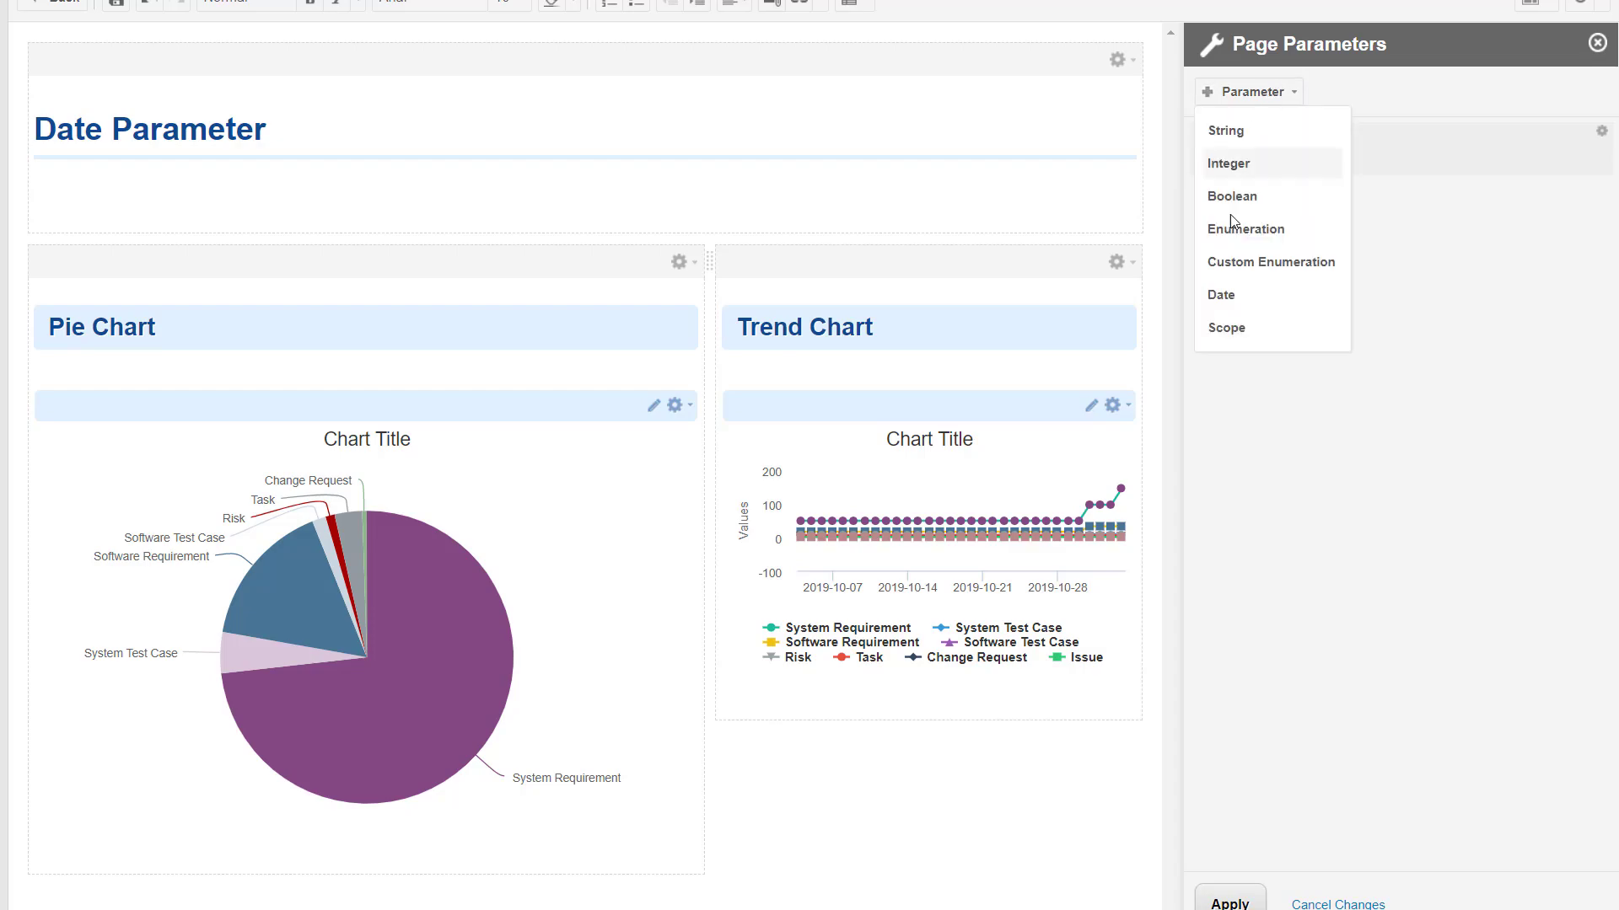
left_click(1239, 297)
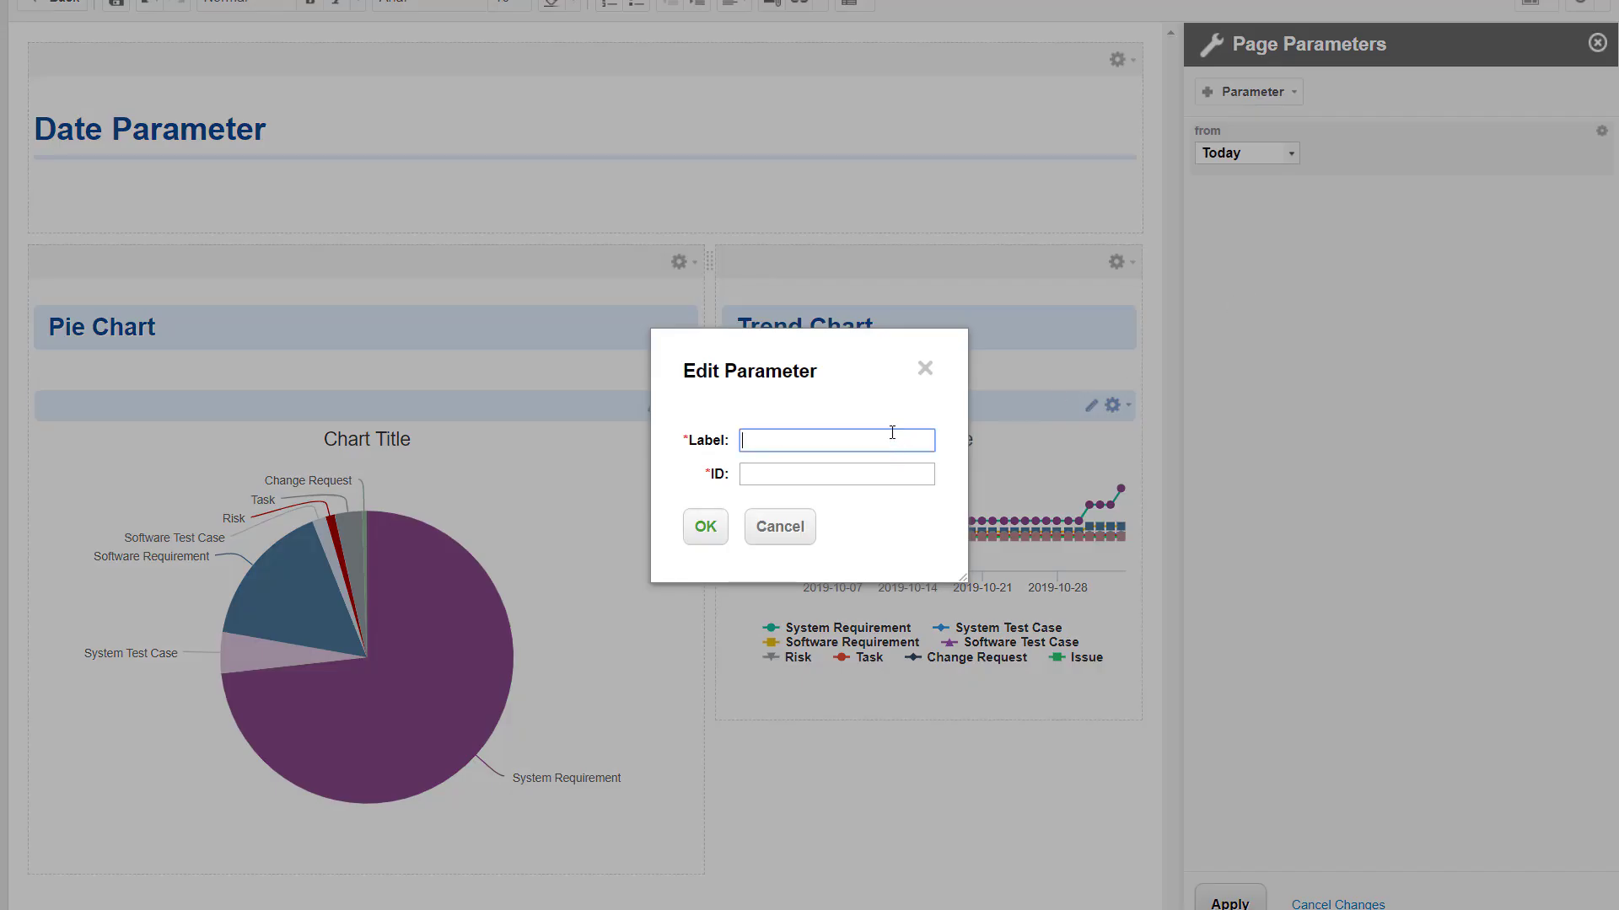
left_click(705, 527)
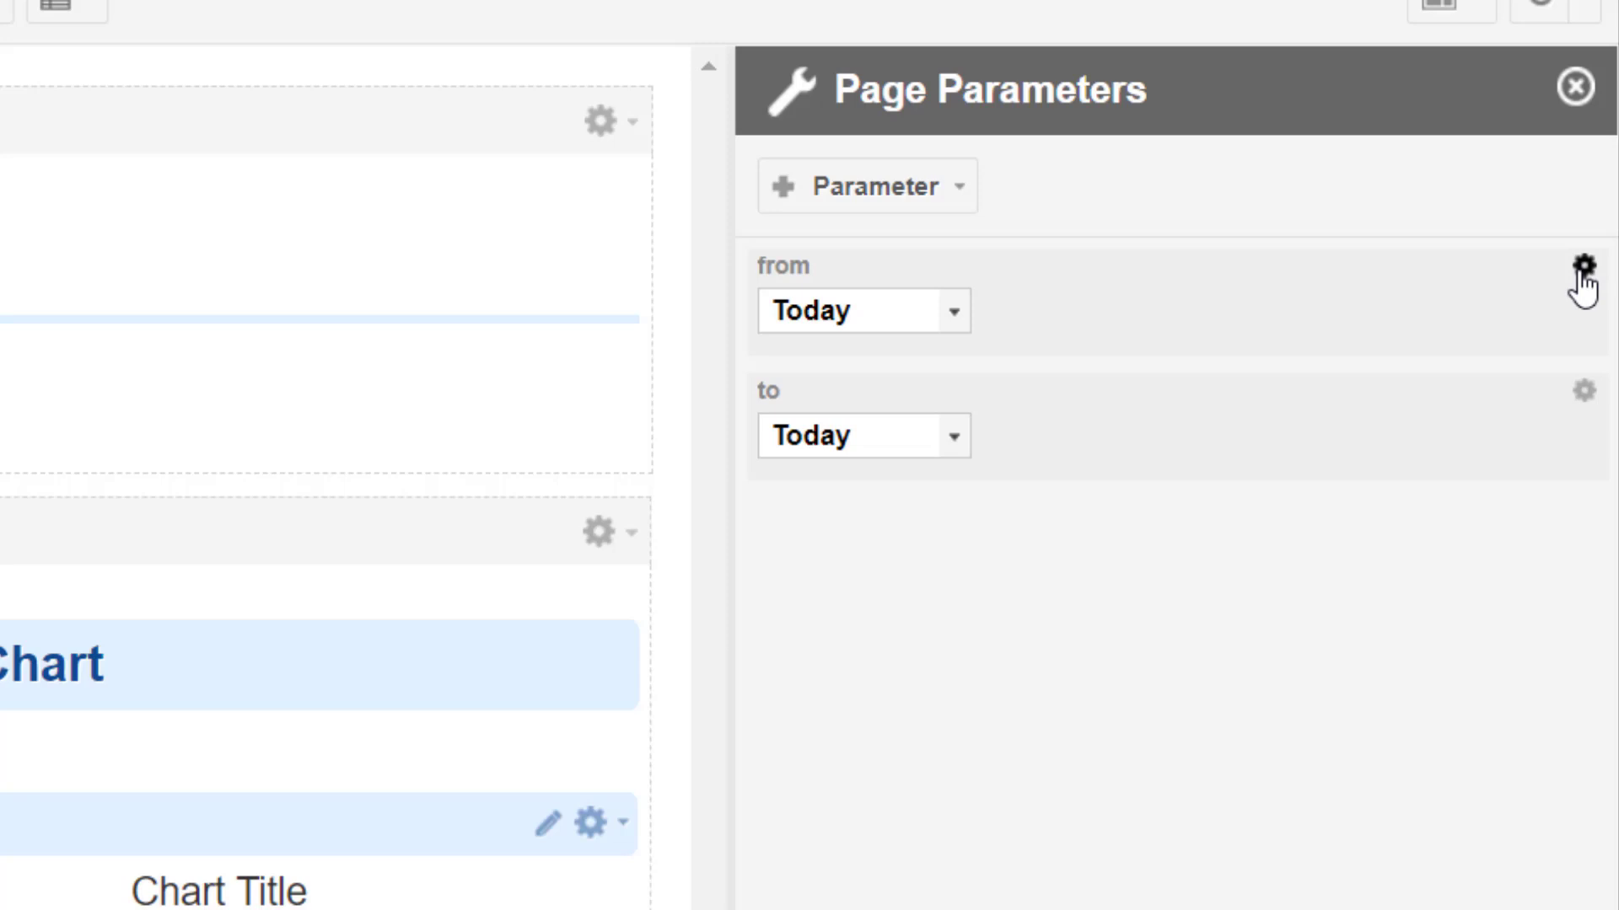
Step: Switch the 'from' parameter to a relative date of 30 days ago
left_click(1581, 274)
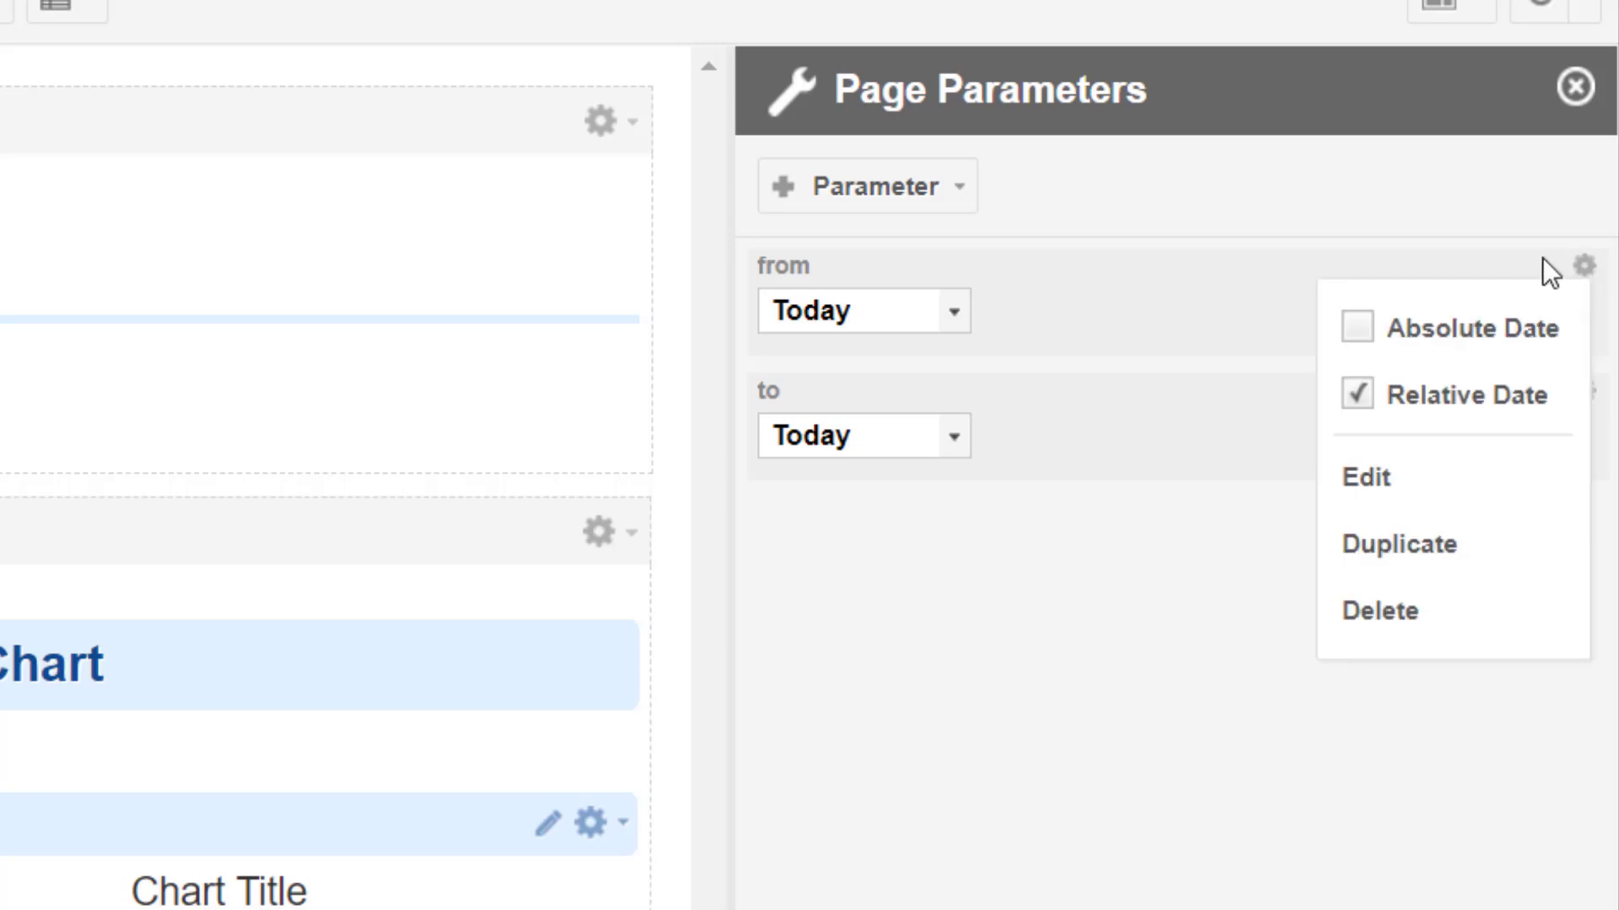
left_click(1412, 329)
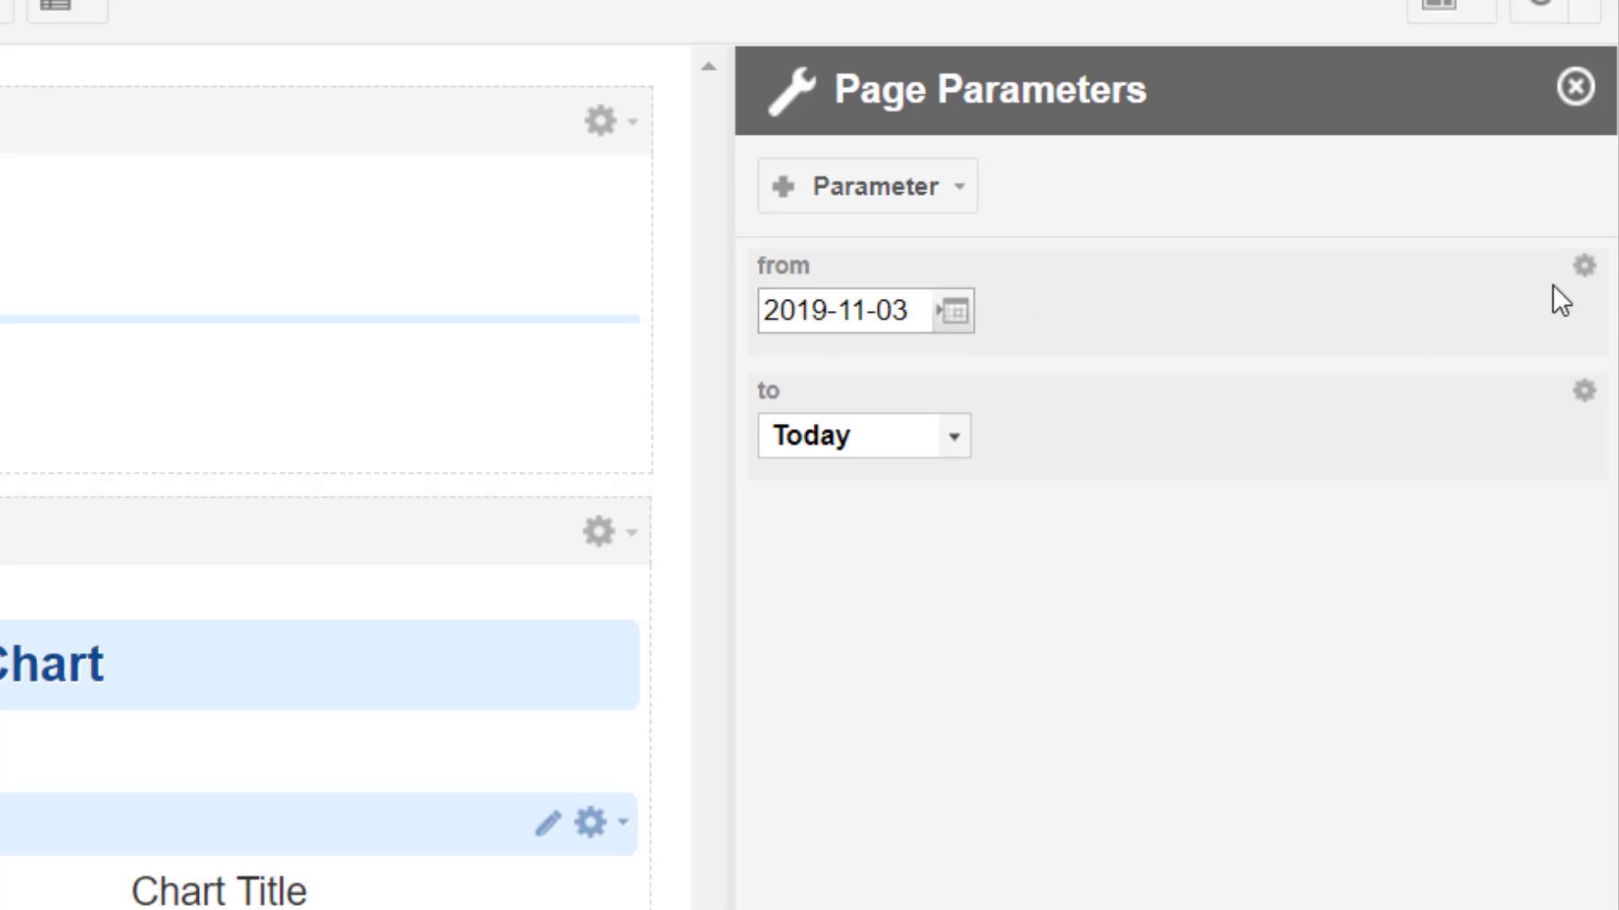
left_click(1585, 271)
left_click(1448, 402)
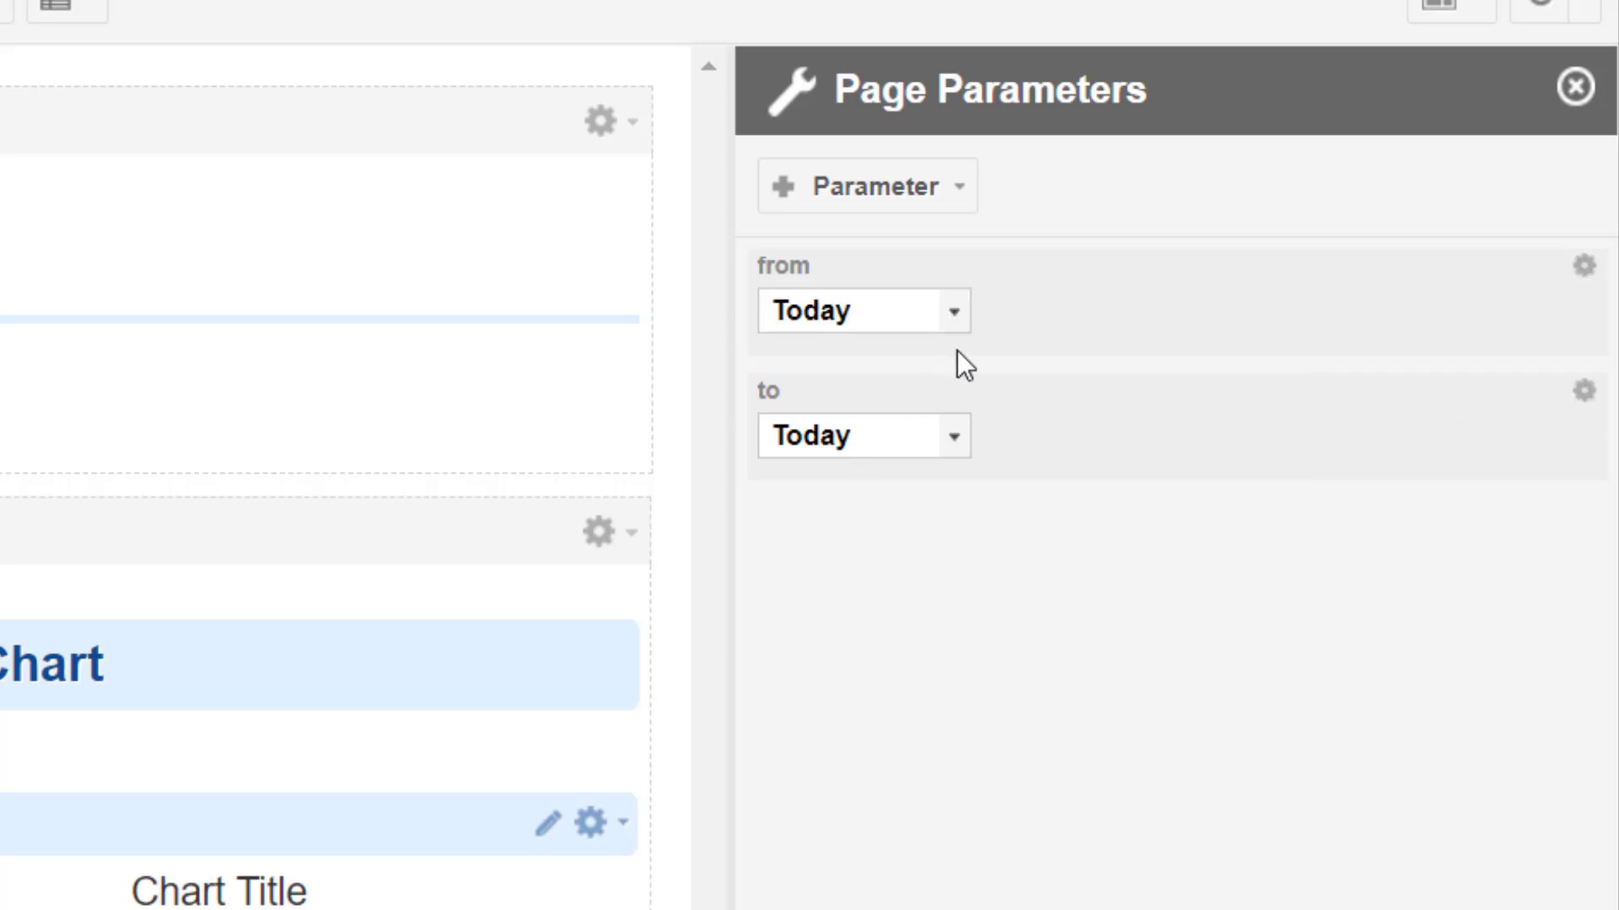
left_click(955, 313)
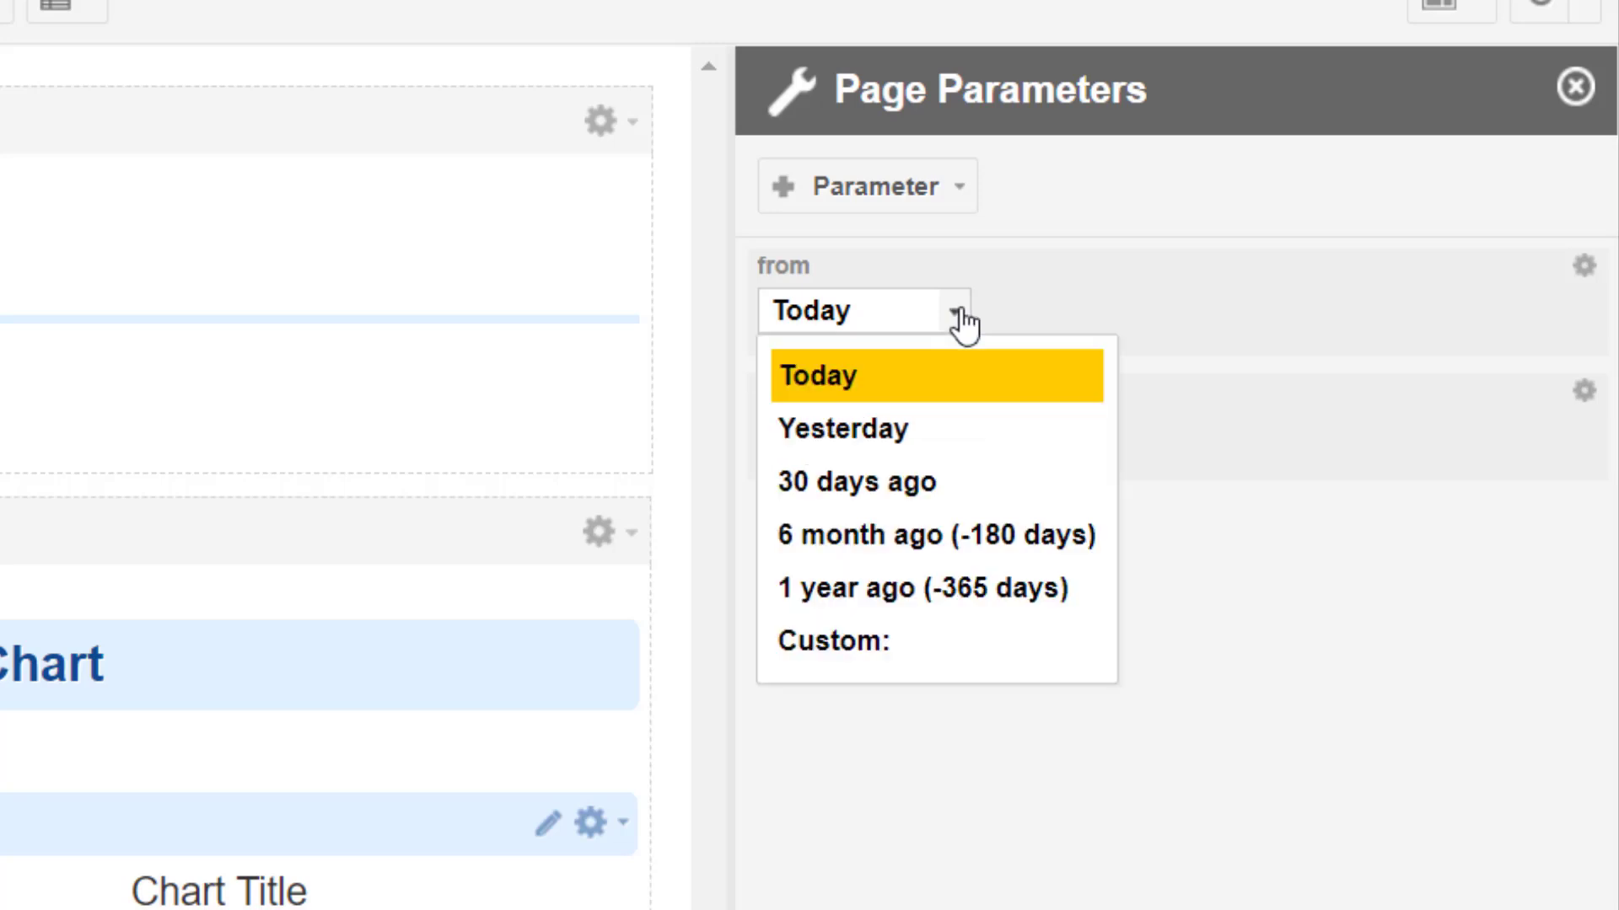
left_click(909, 479)
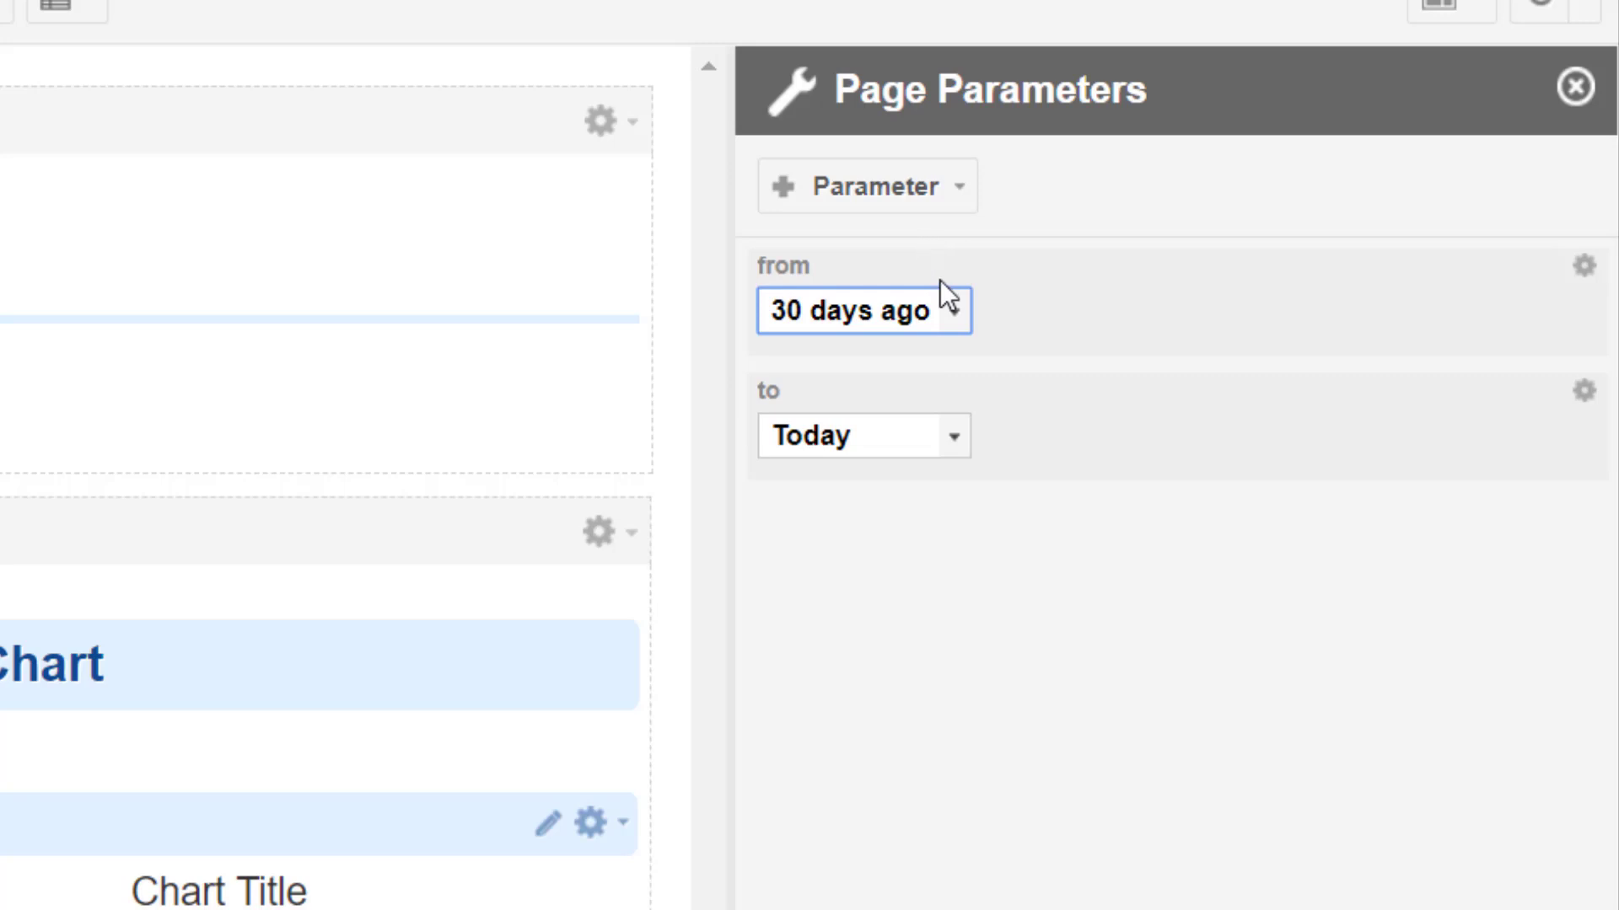
left_click(1480, 21)
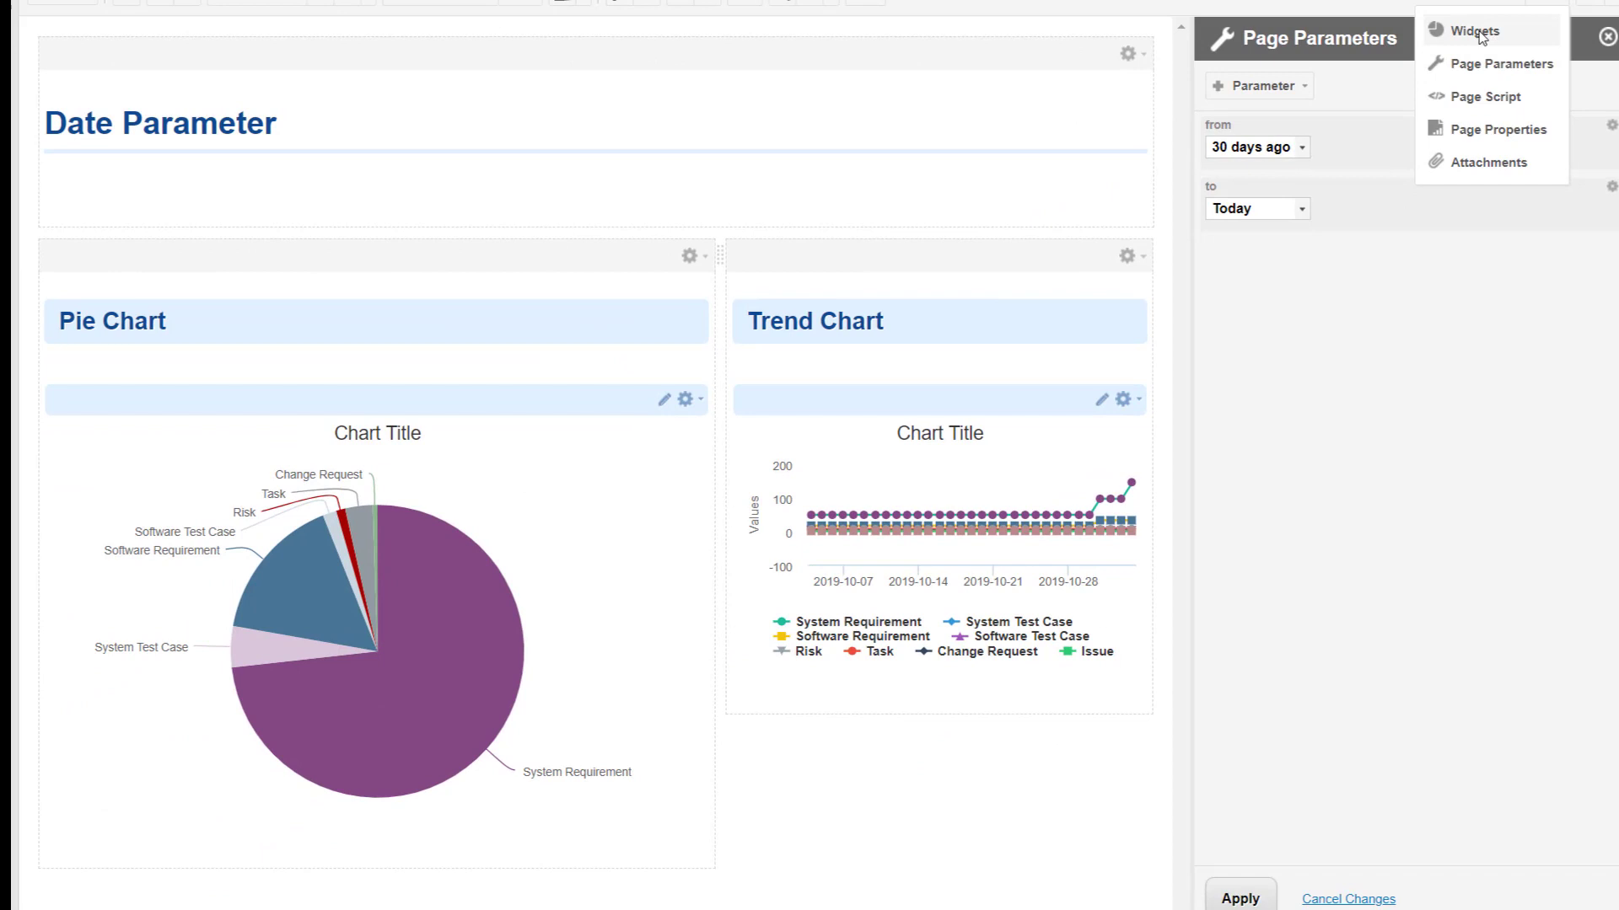
Step: Add a Page Parameters - Block displaying the 'from' and 'to' parameters below the title
left_click(1475, 32)
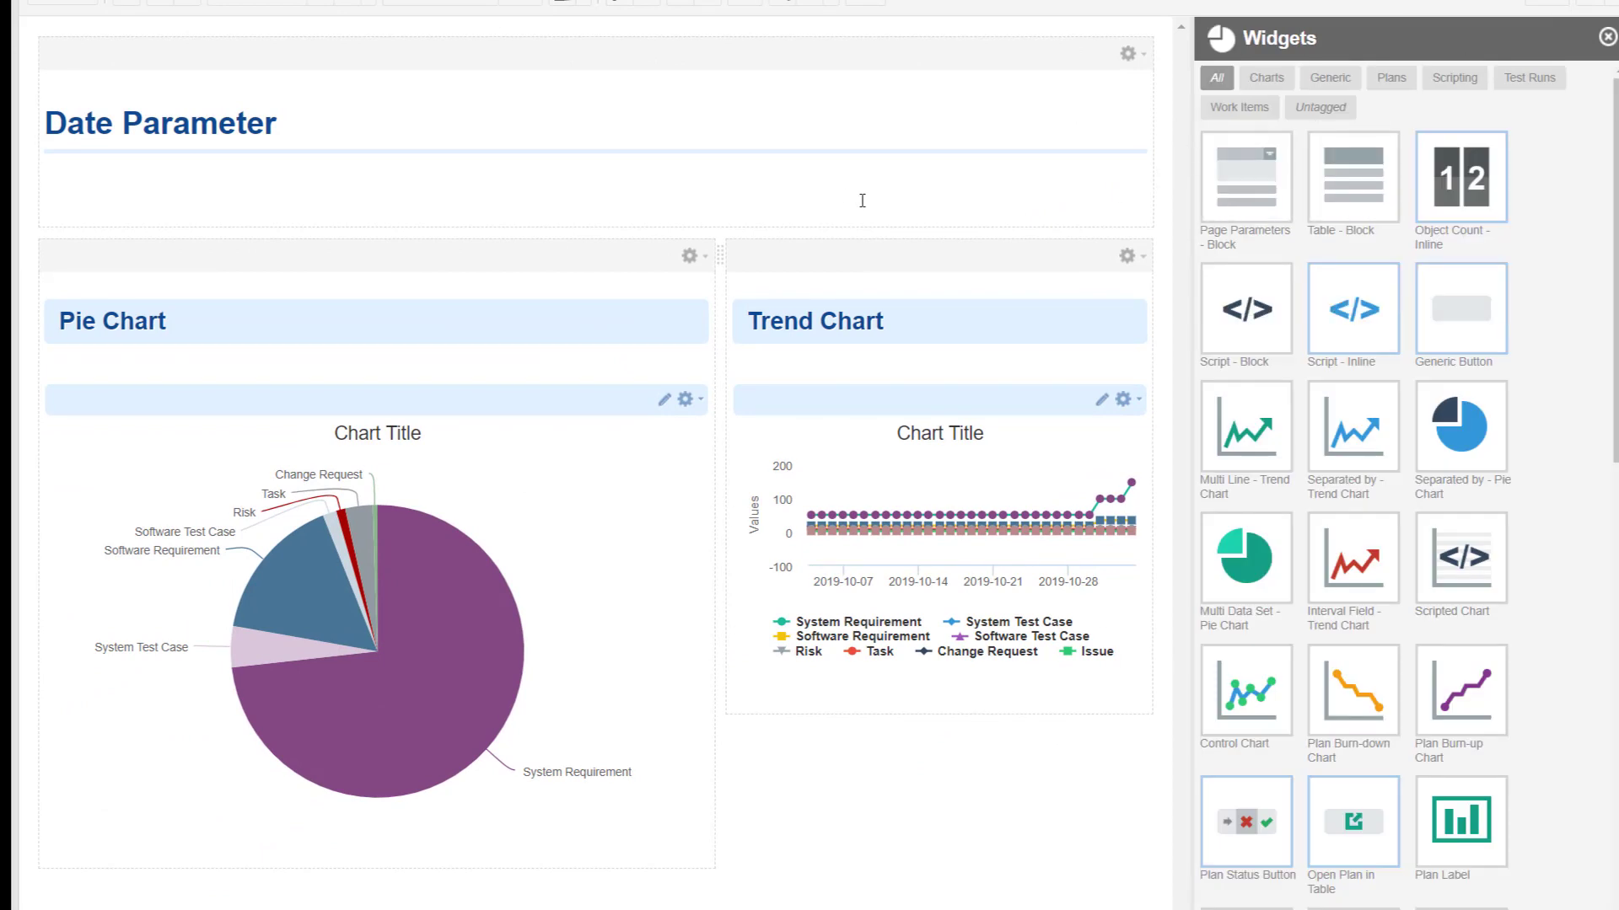
left_click(1247, 177)
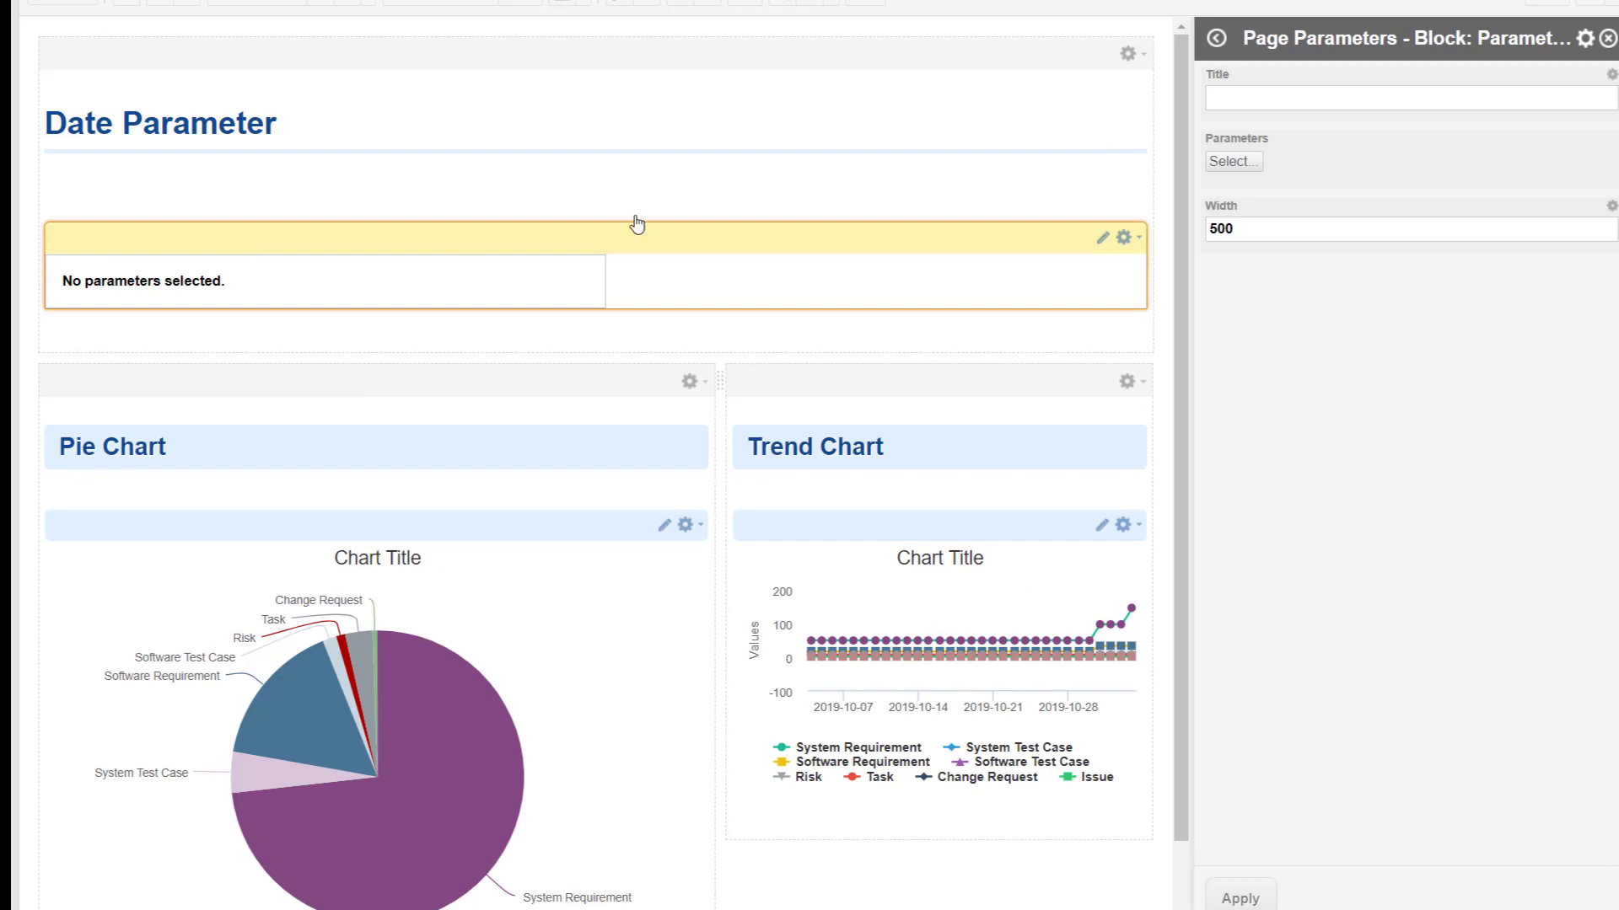
left_click(1234, 161)
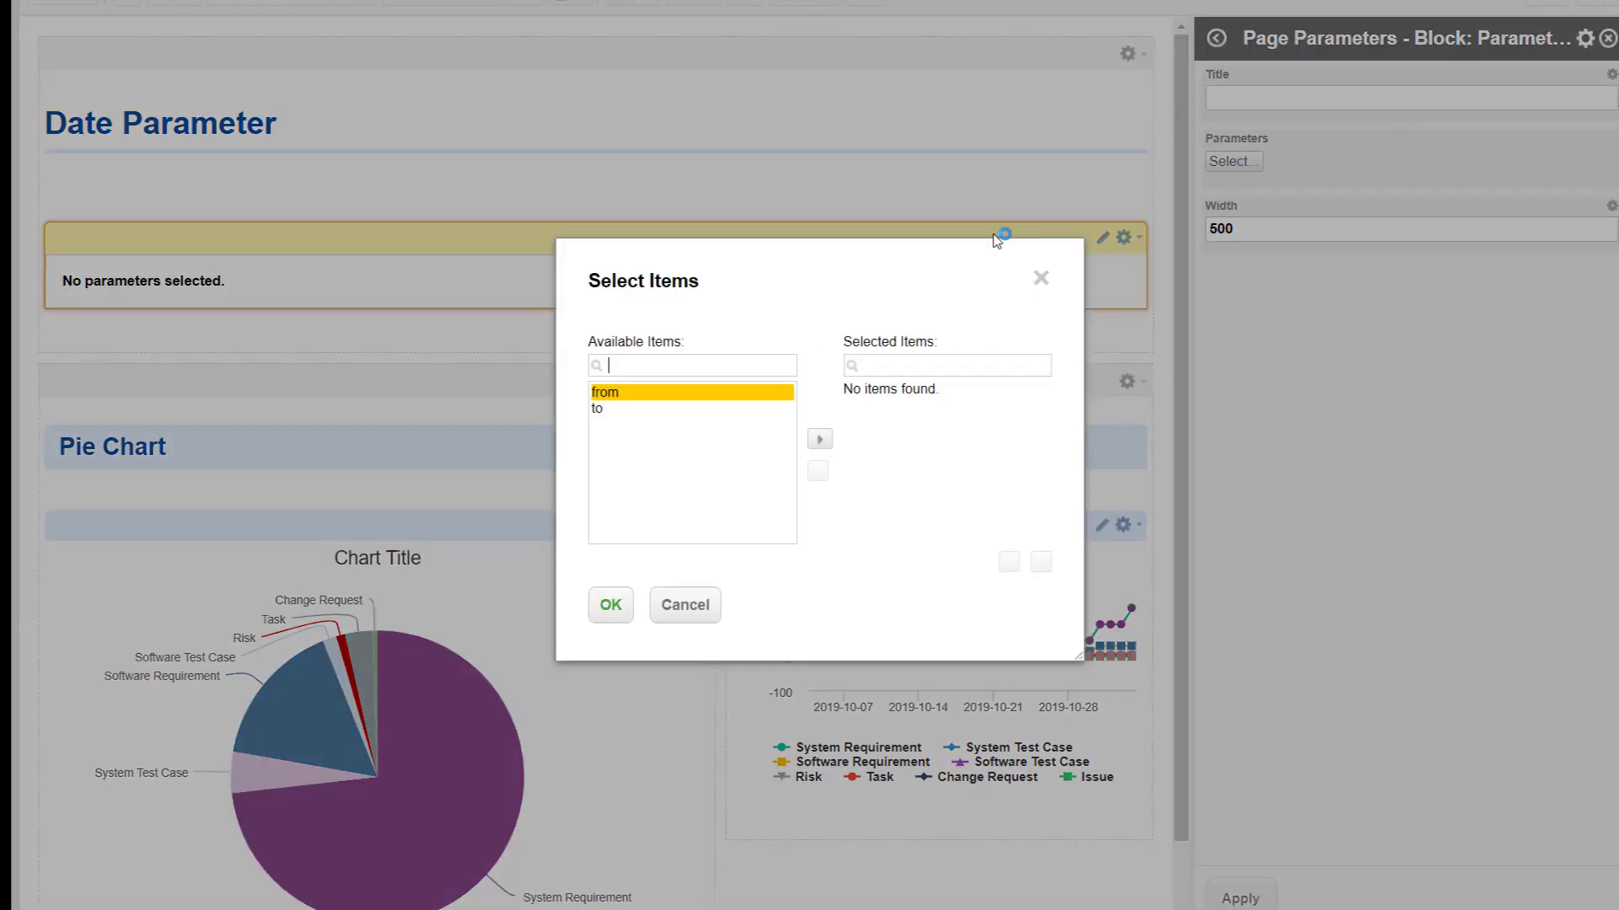
double_click(627, 395)
double_click(626, 407)
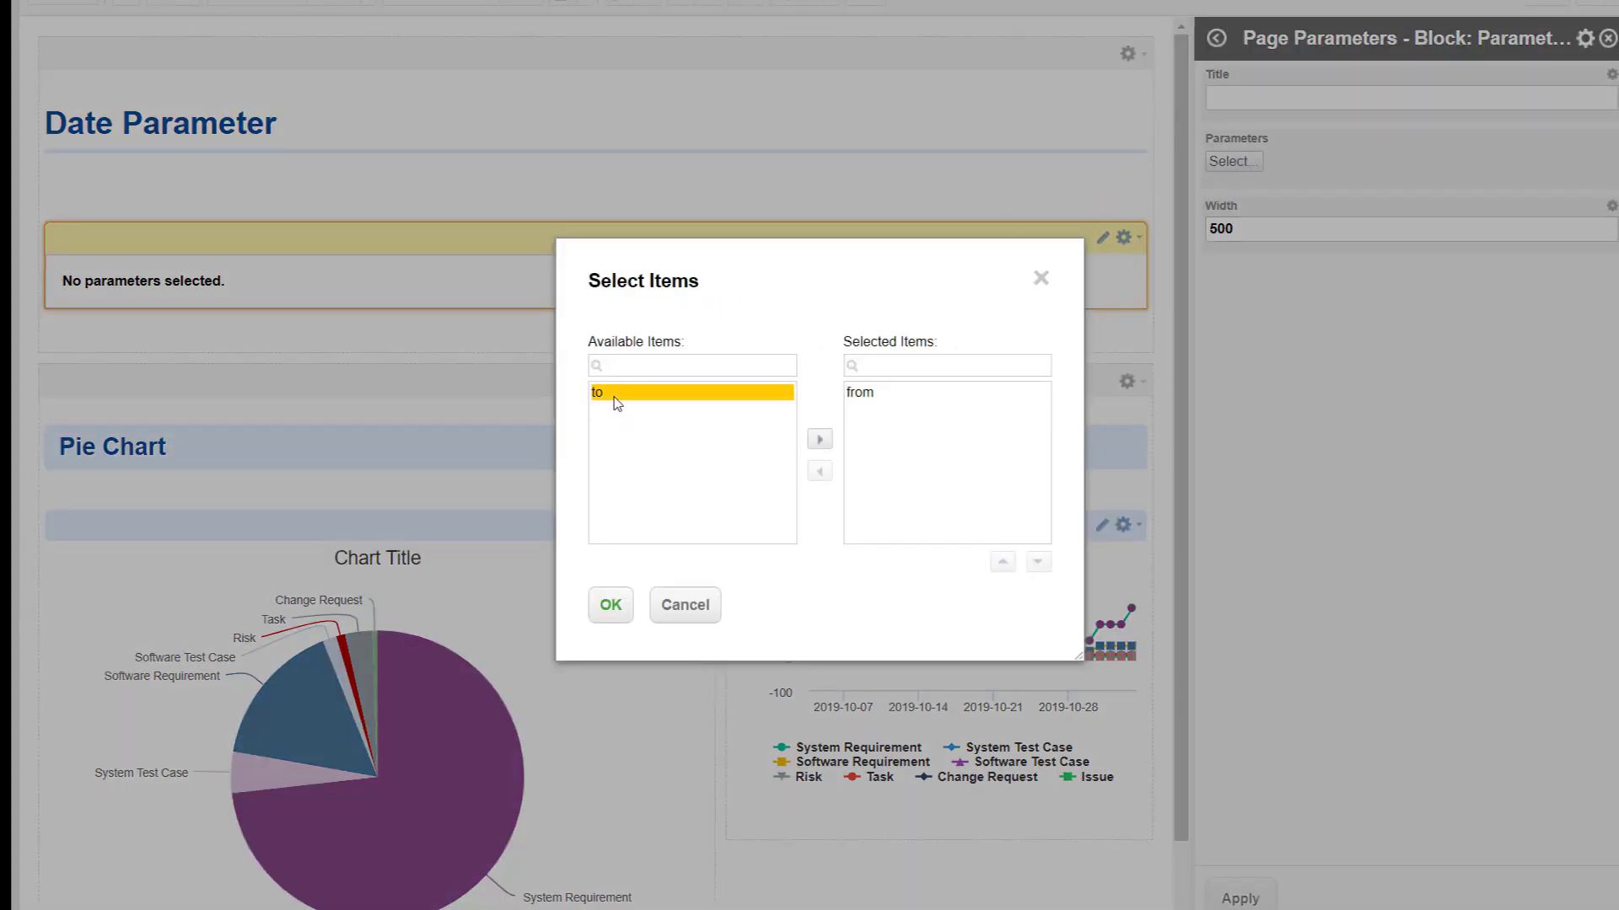
left_click(610, 605)
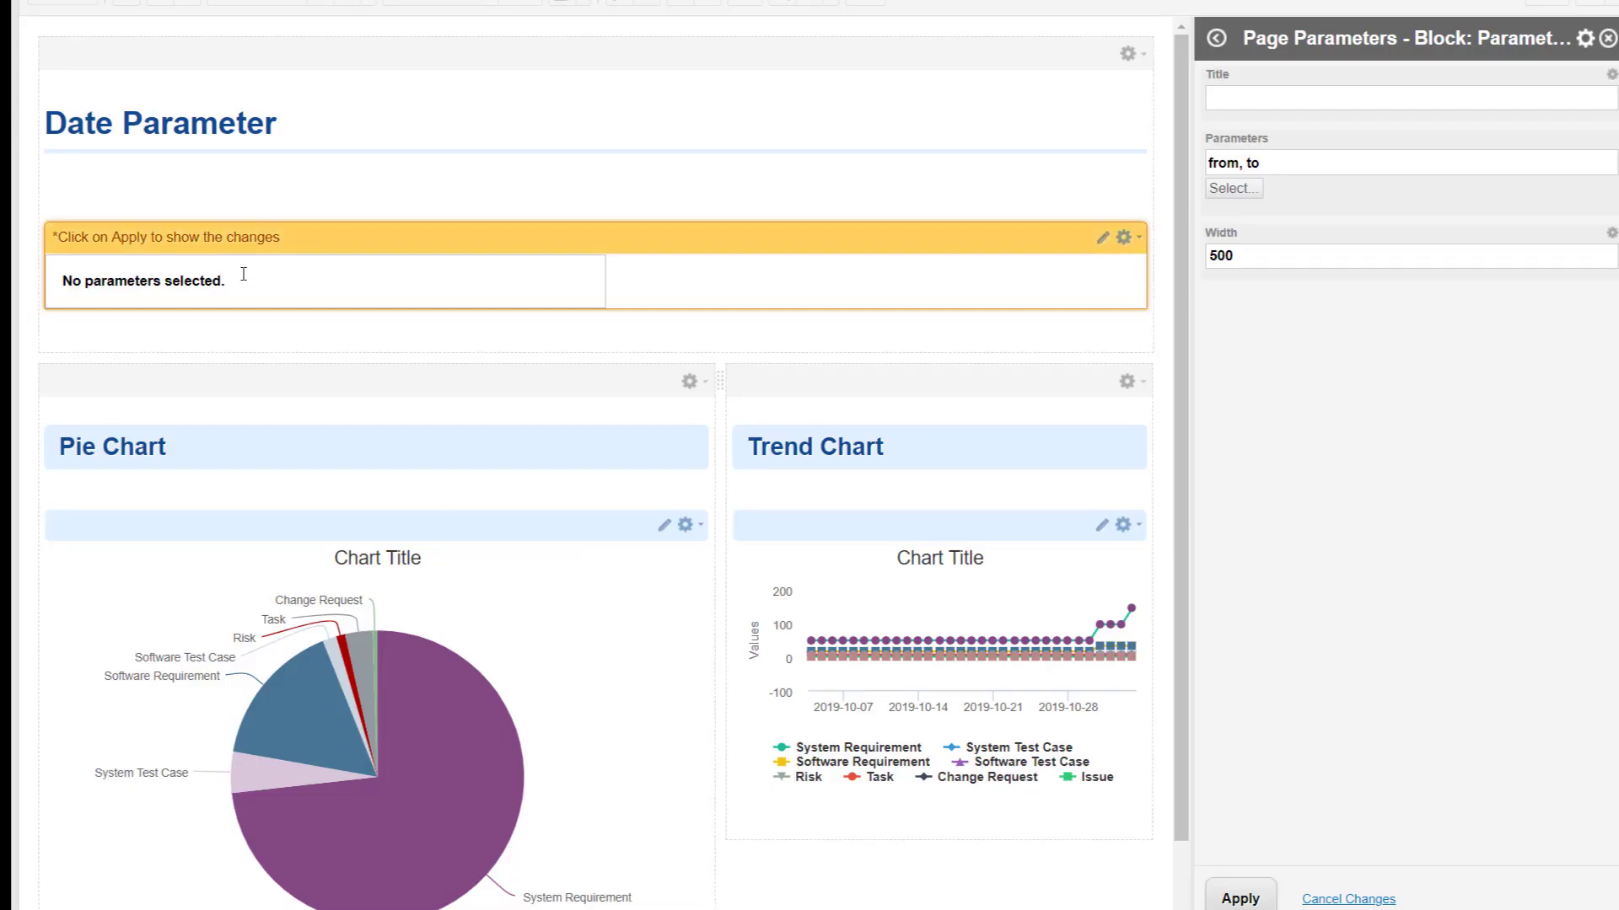
left_click(1240, 898)
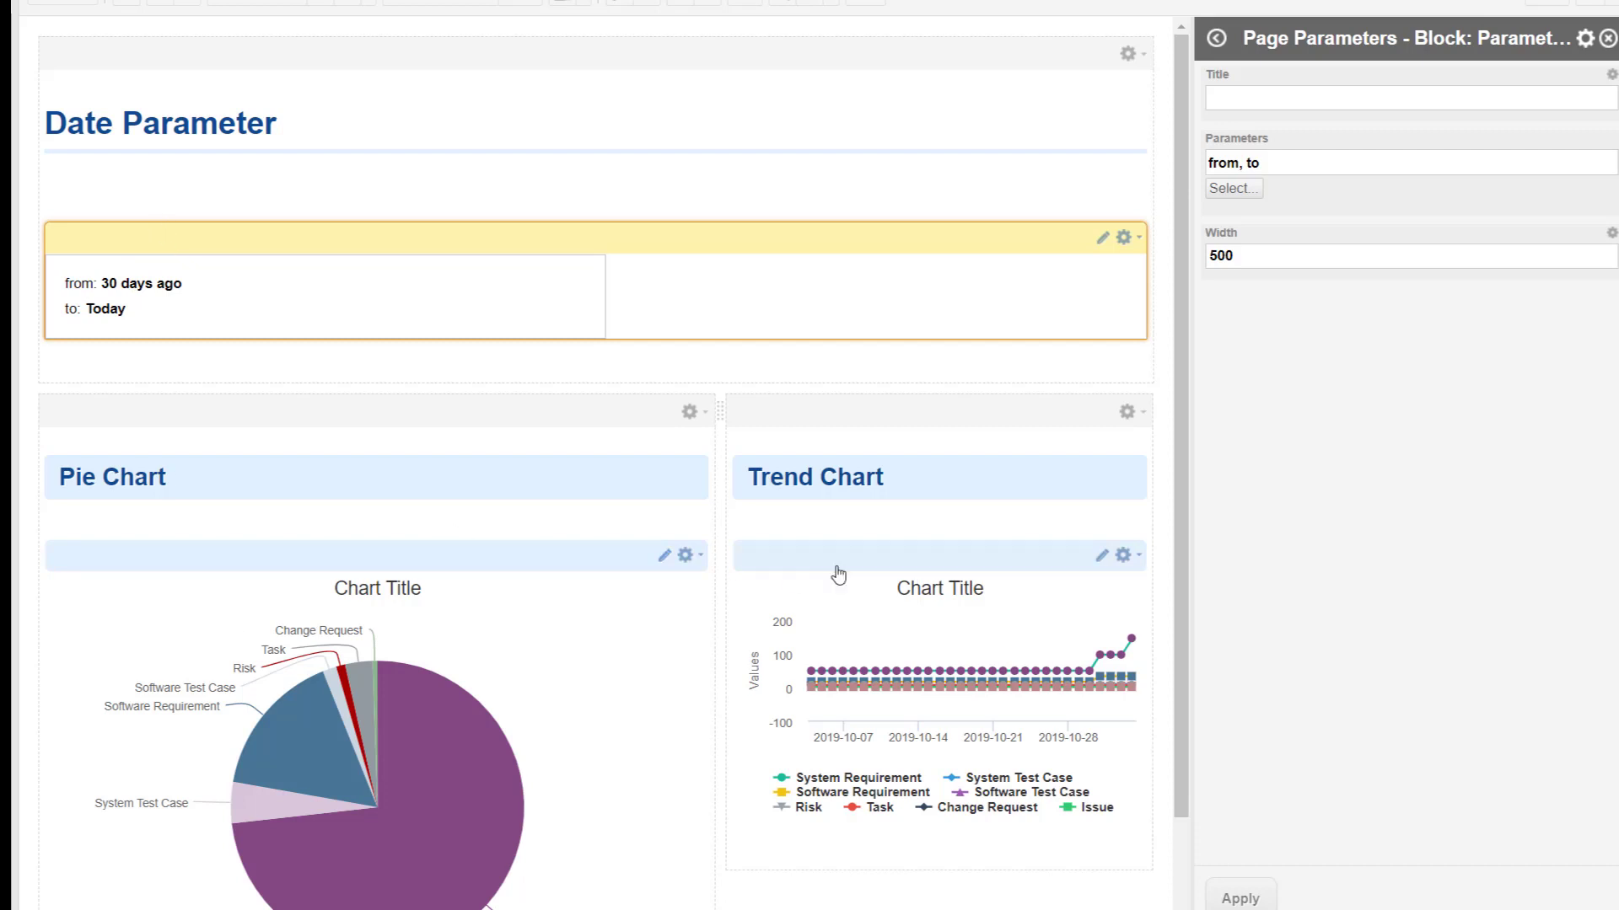
left_click(99, 171)
Step: Add a Script - Block containing $pageParameters.from.isRelative() under the Date Parameter heading
left_click(1467, 80)
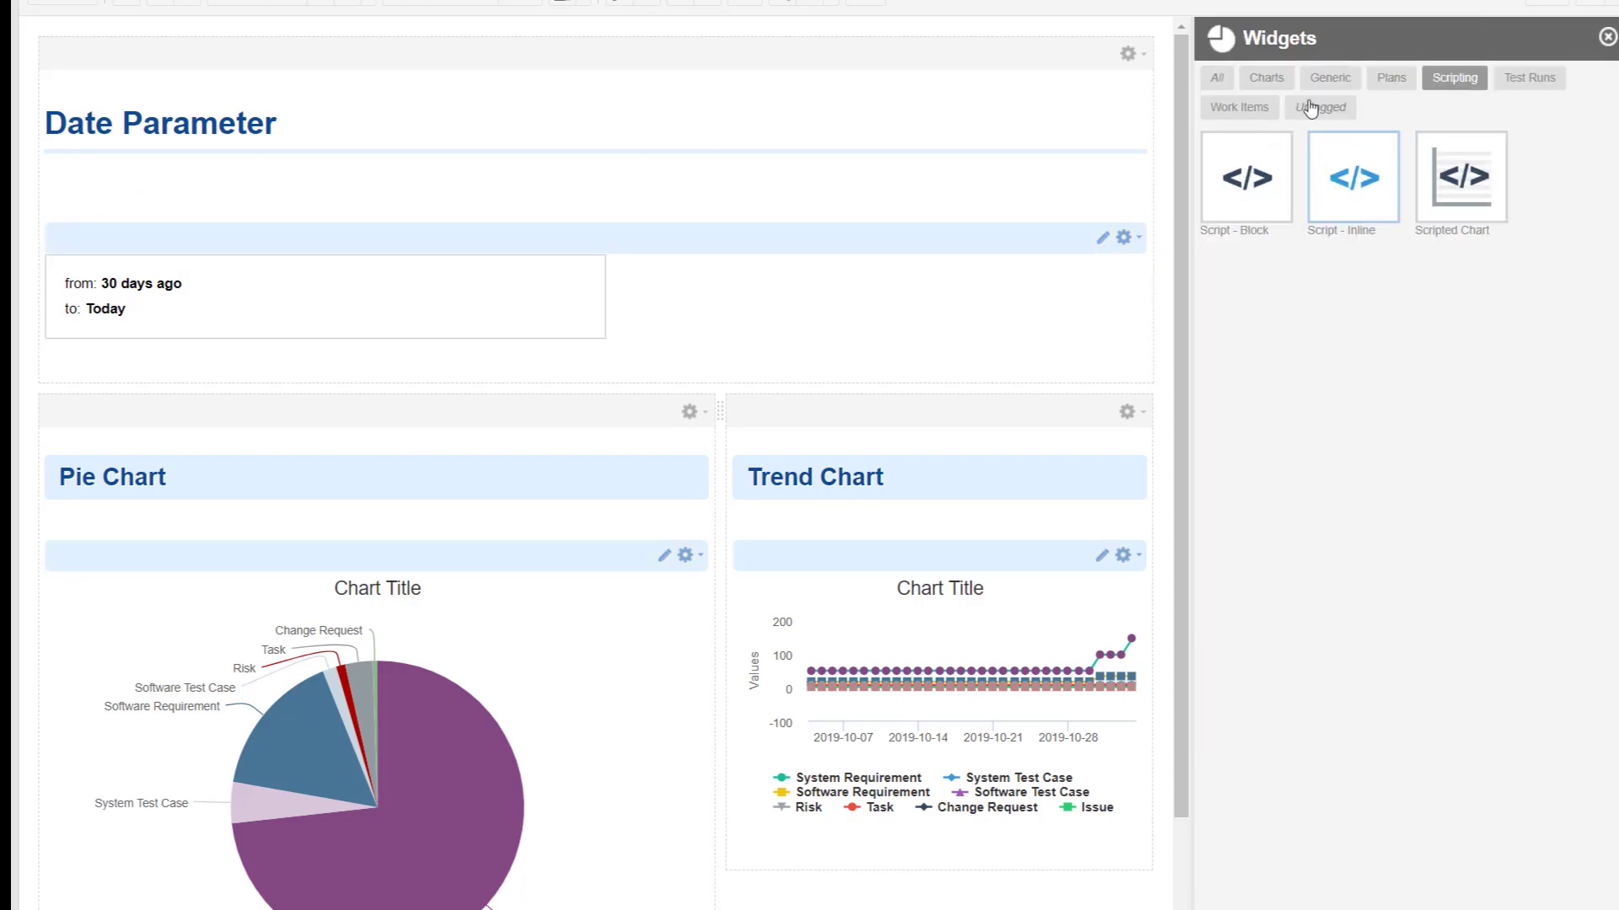
left_click(1259, 181)
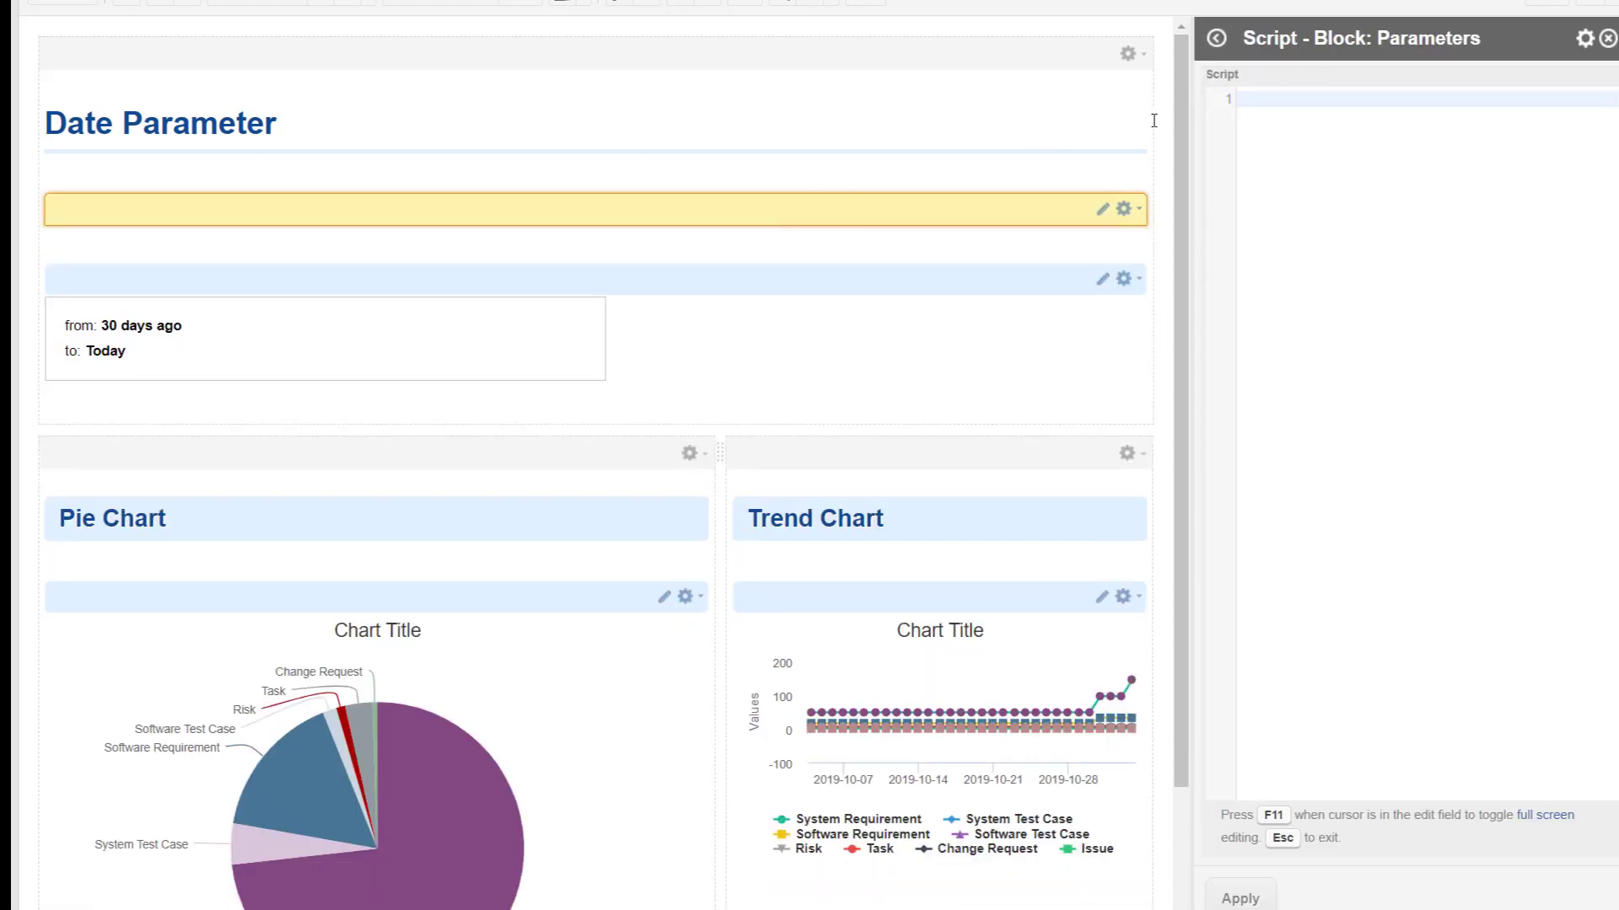
left_click_drag(1193, 118, 1053, 130)
left_click(1144, 99)
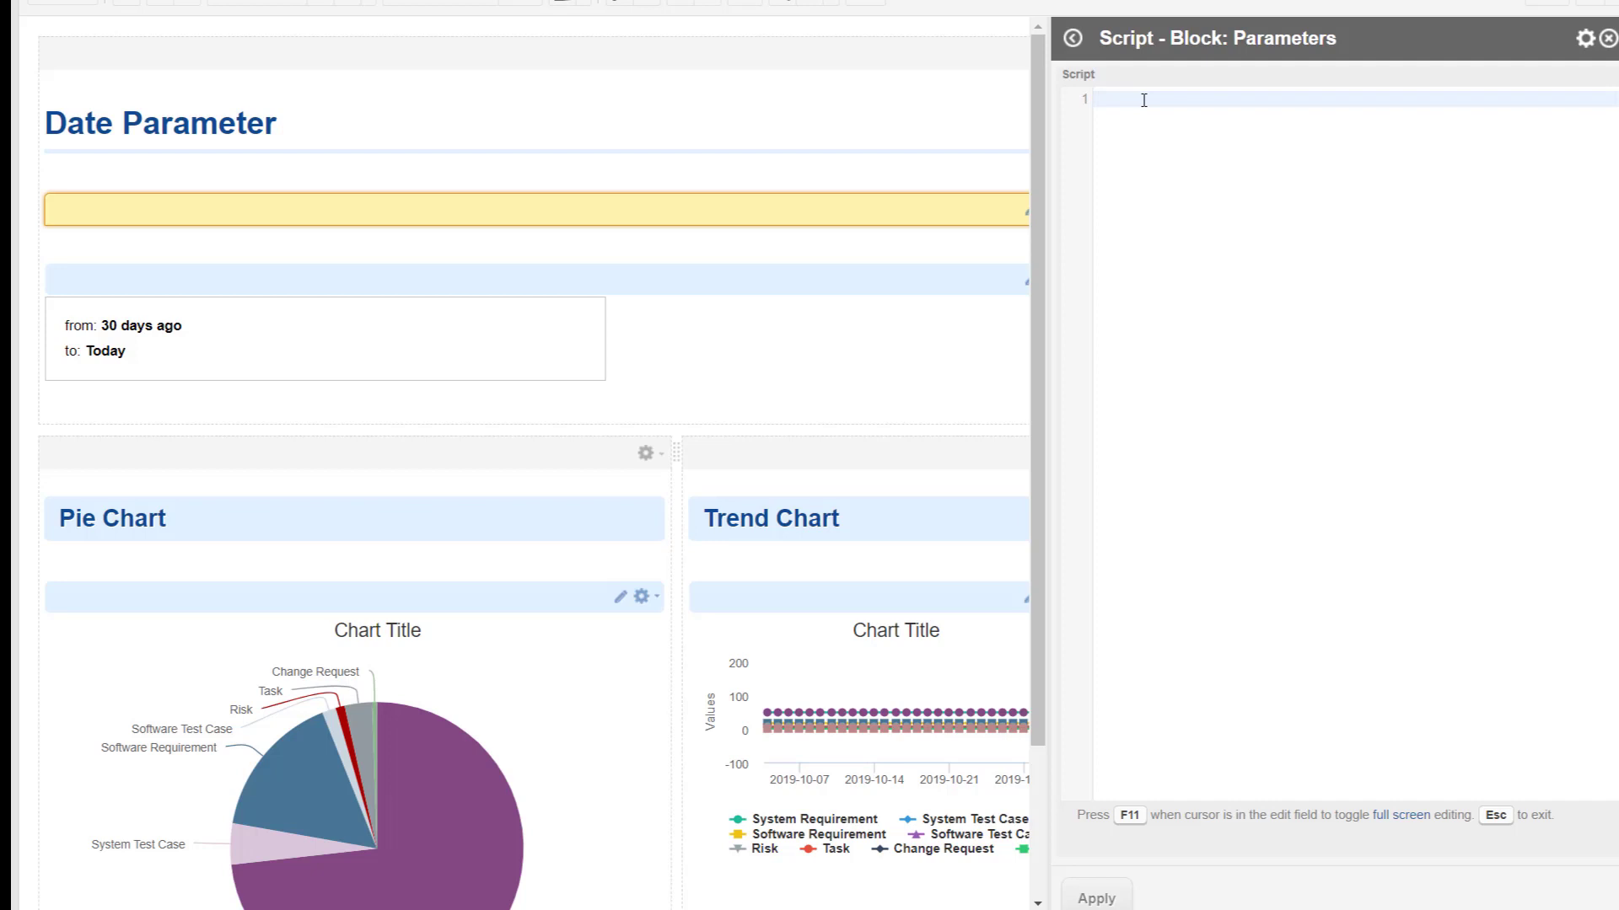
type("$pageP")
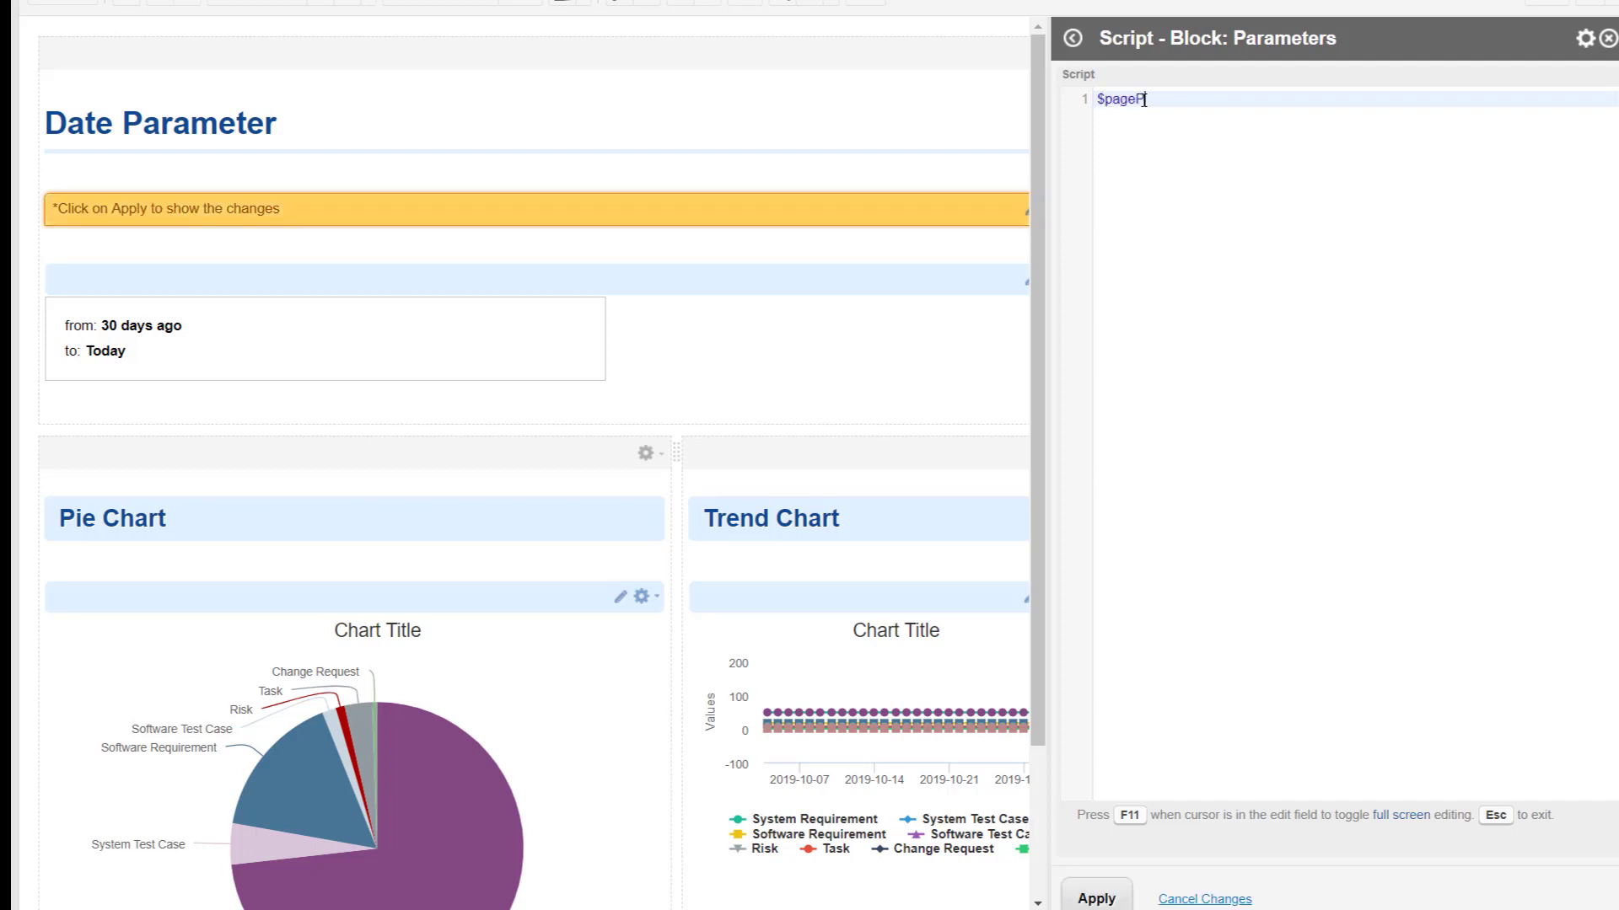
type("arameters.")
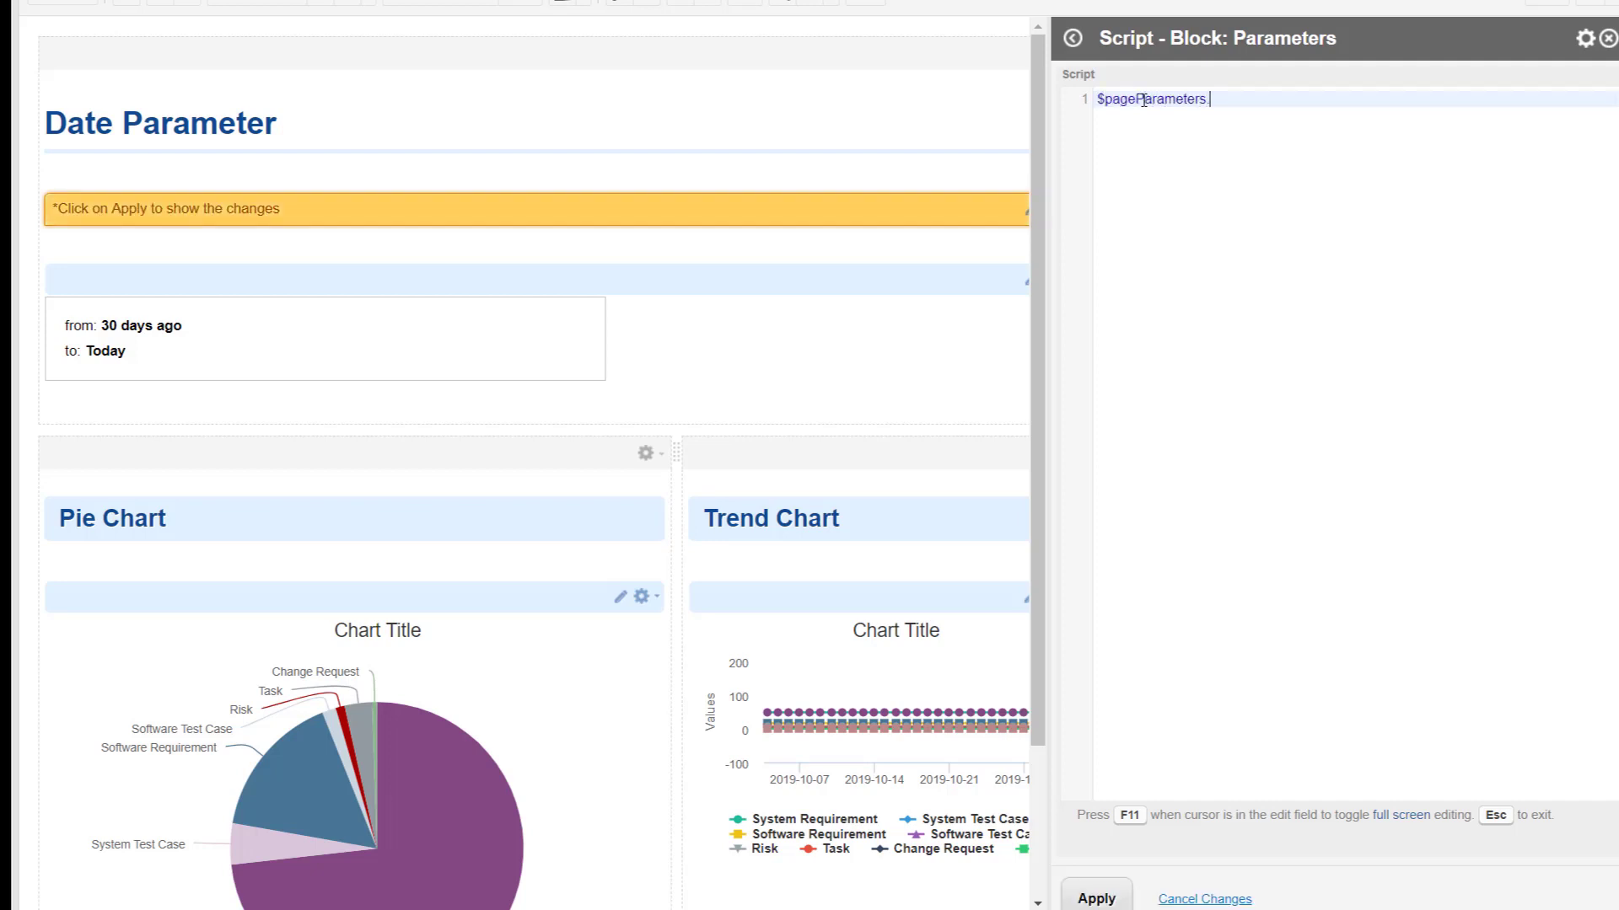
type("from.")
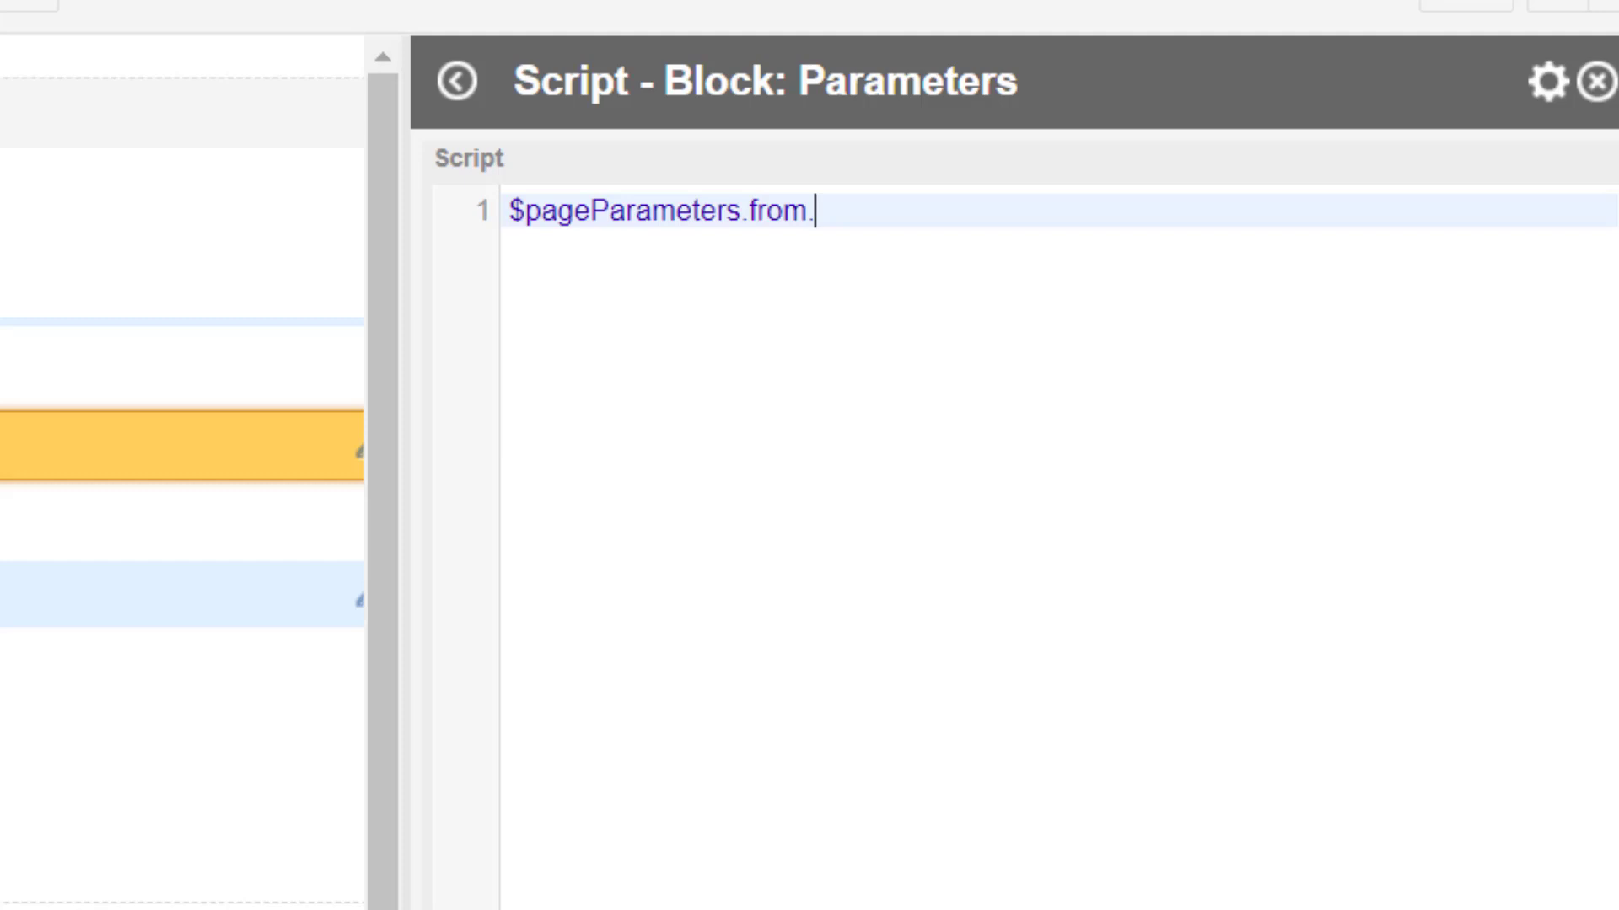
type("isRele")
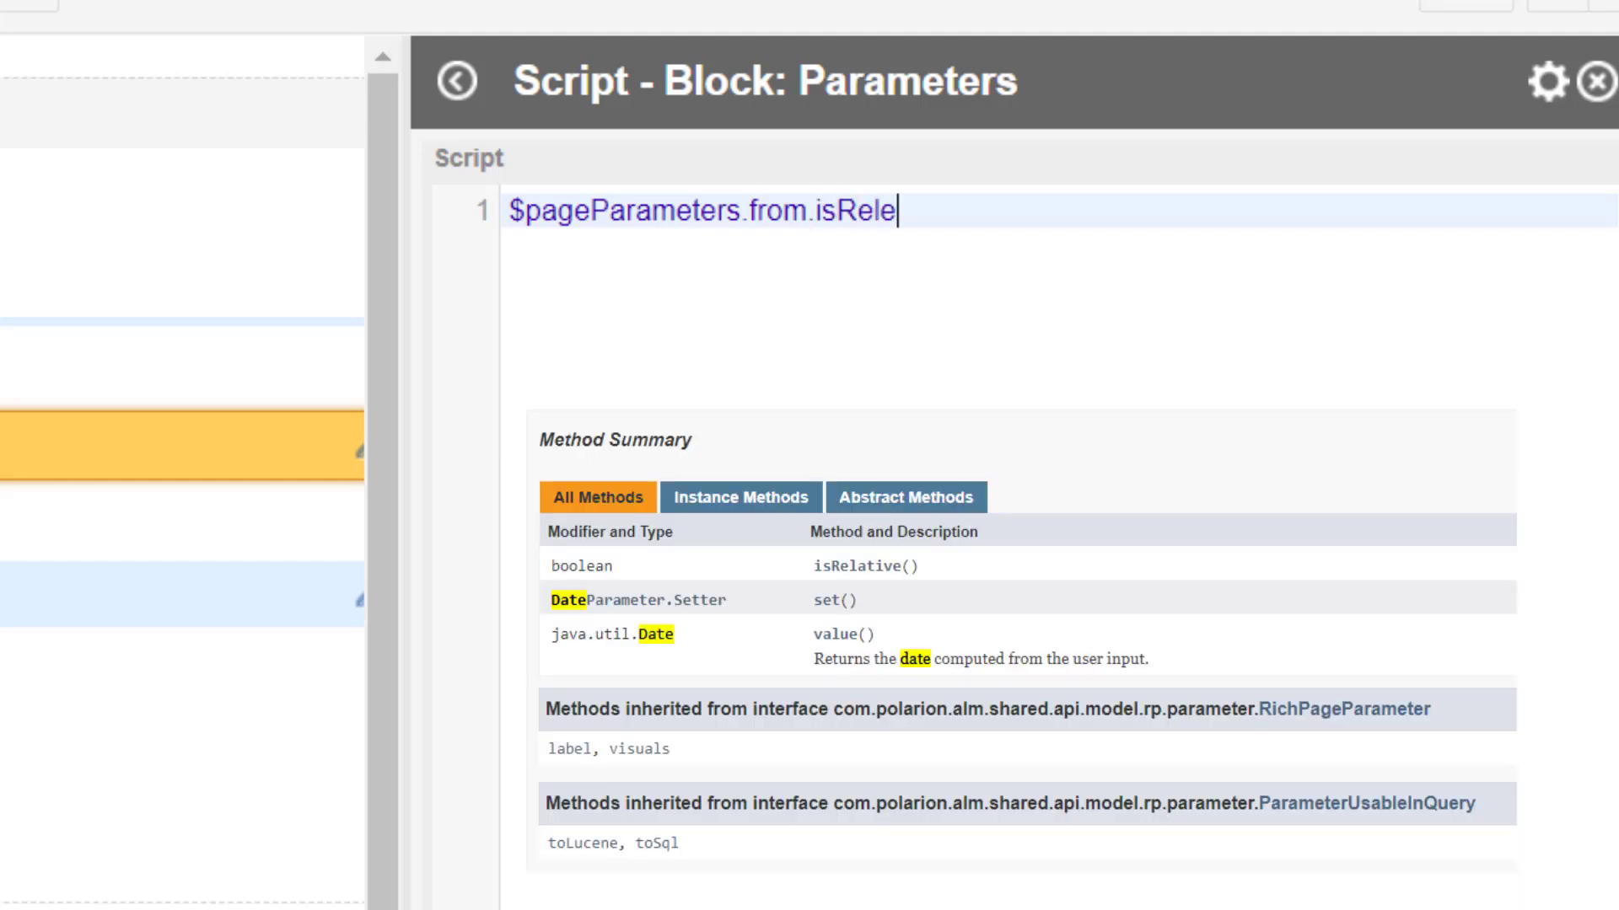
key("BackSpace")
type("ative()")
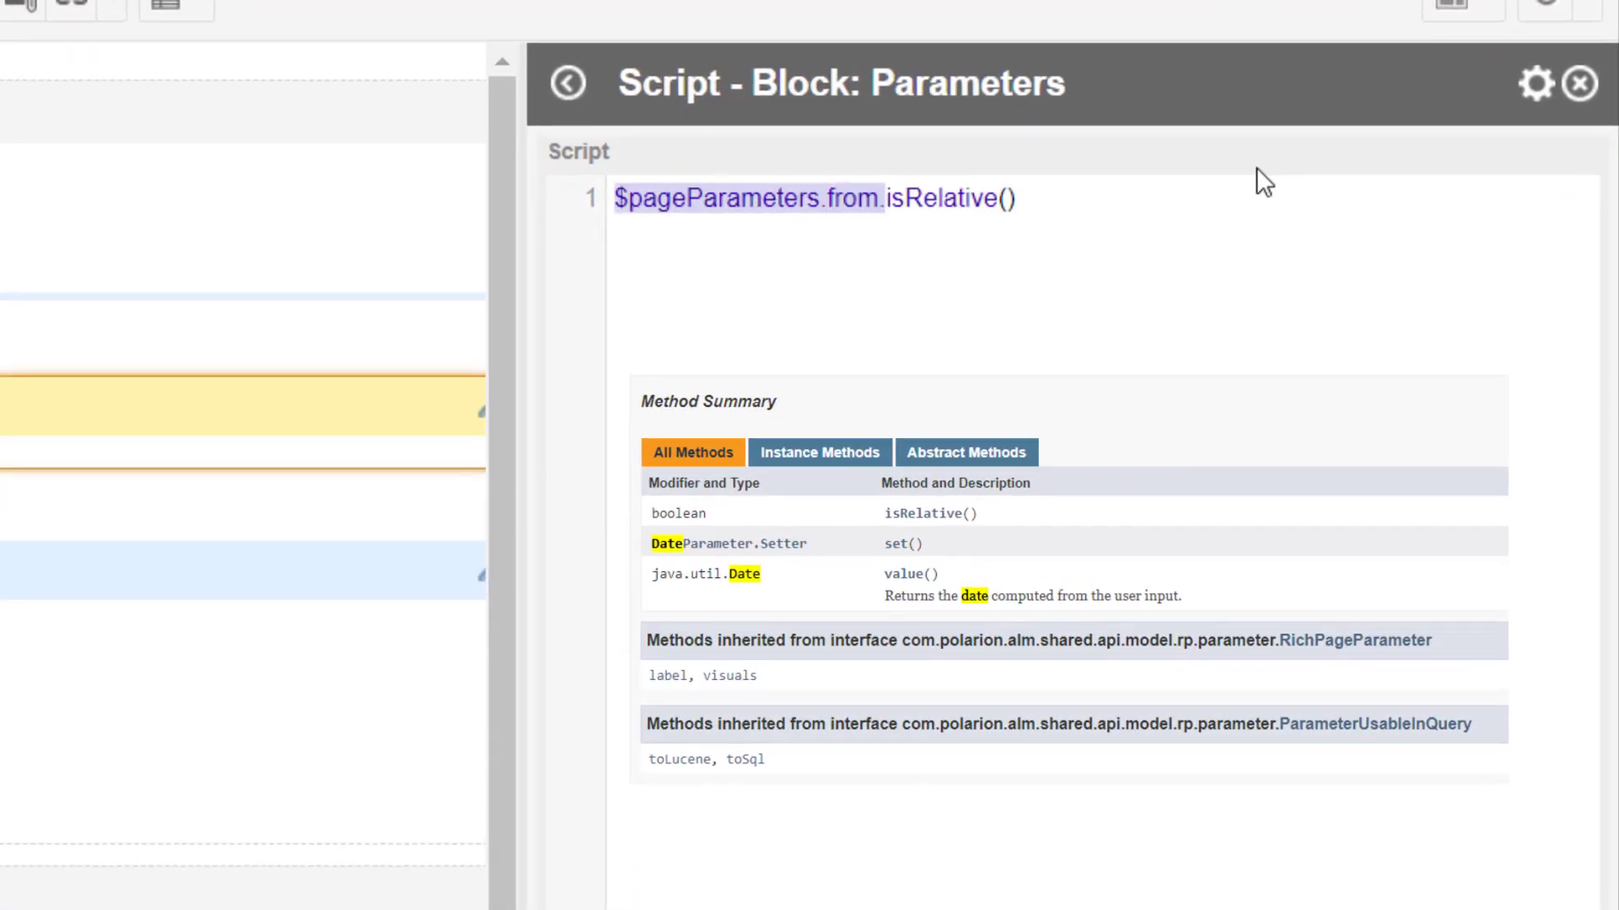
Step: Replace isRelative() with value() so the script reads $pageParameters.from.value()
left_click_drag(998, 168, 1231, 172)
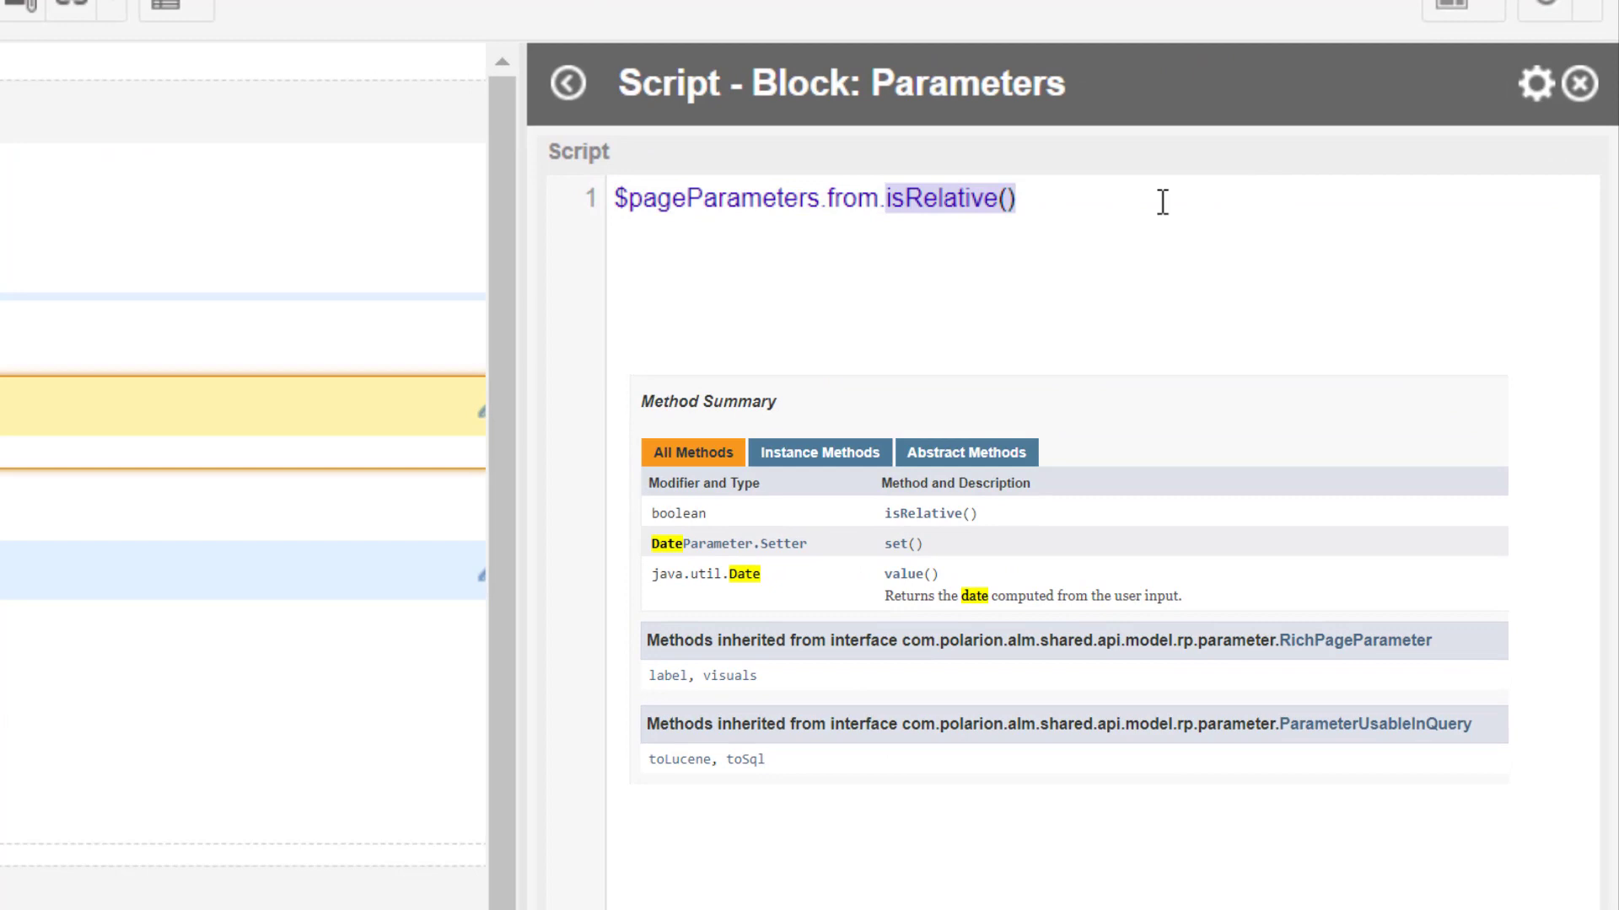
key("BackSpace")
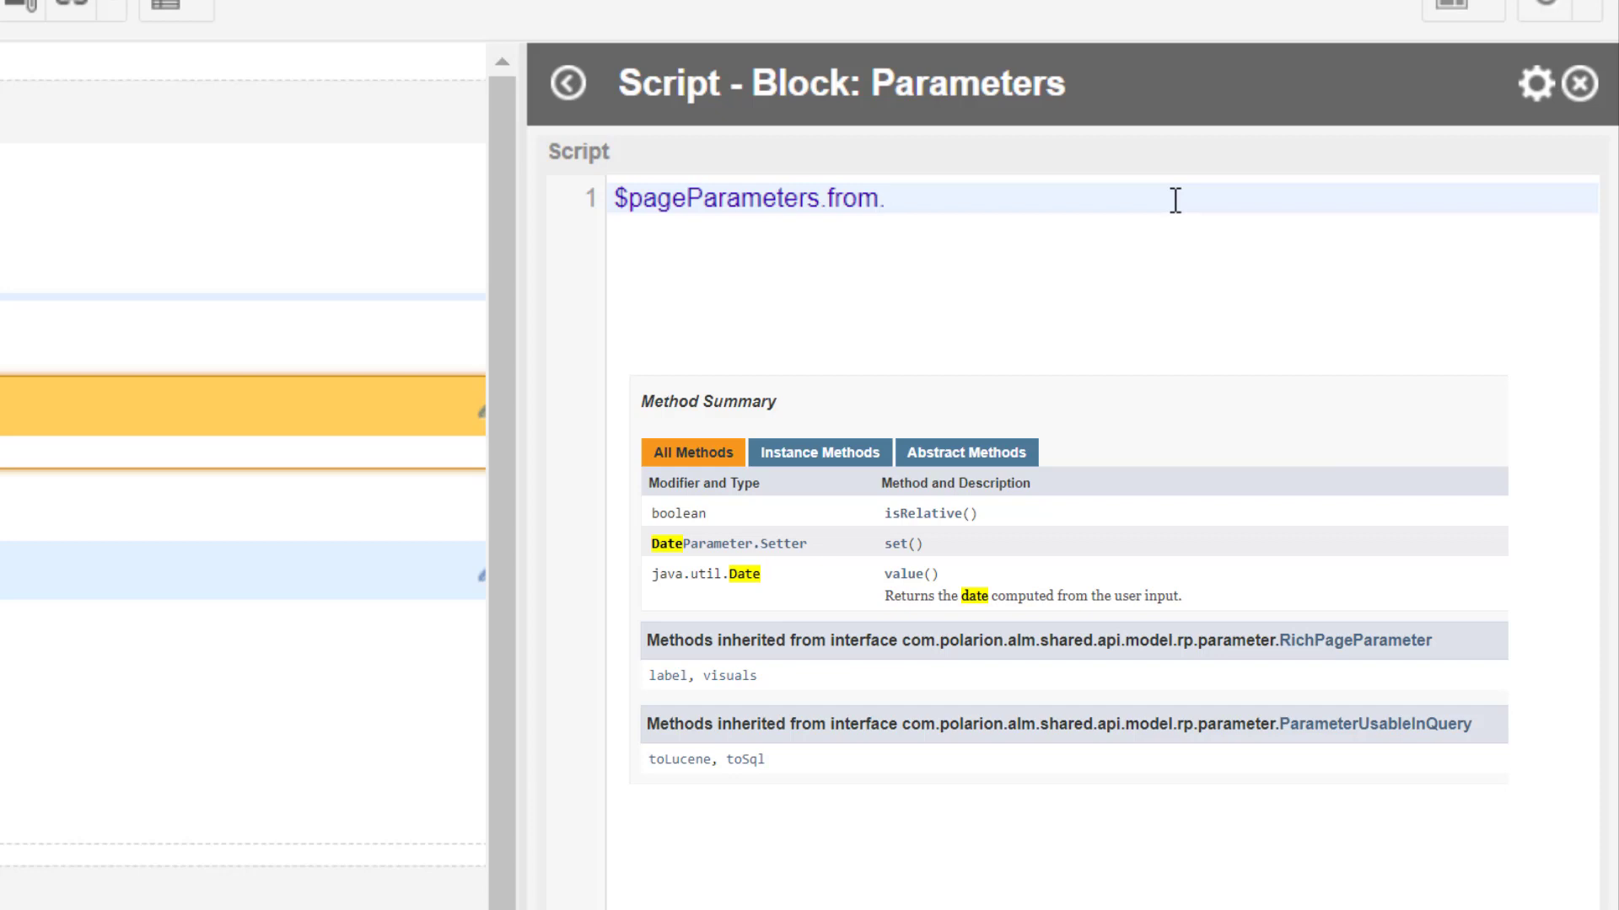
type("val")
type("()")
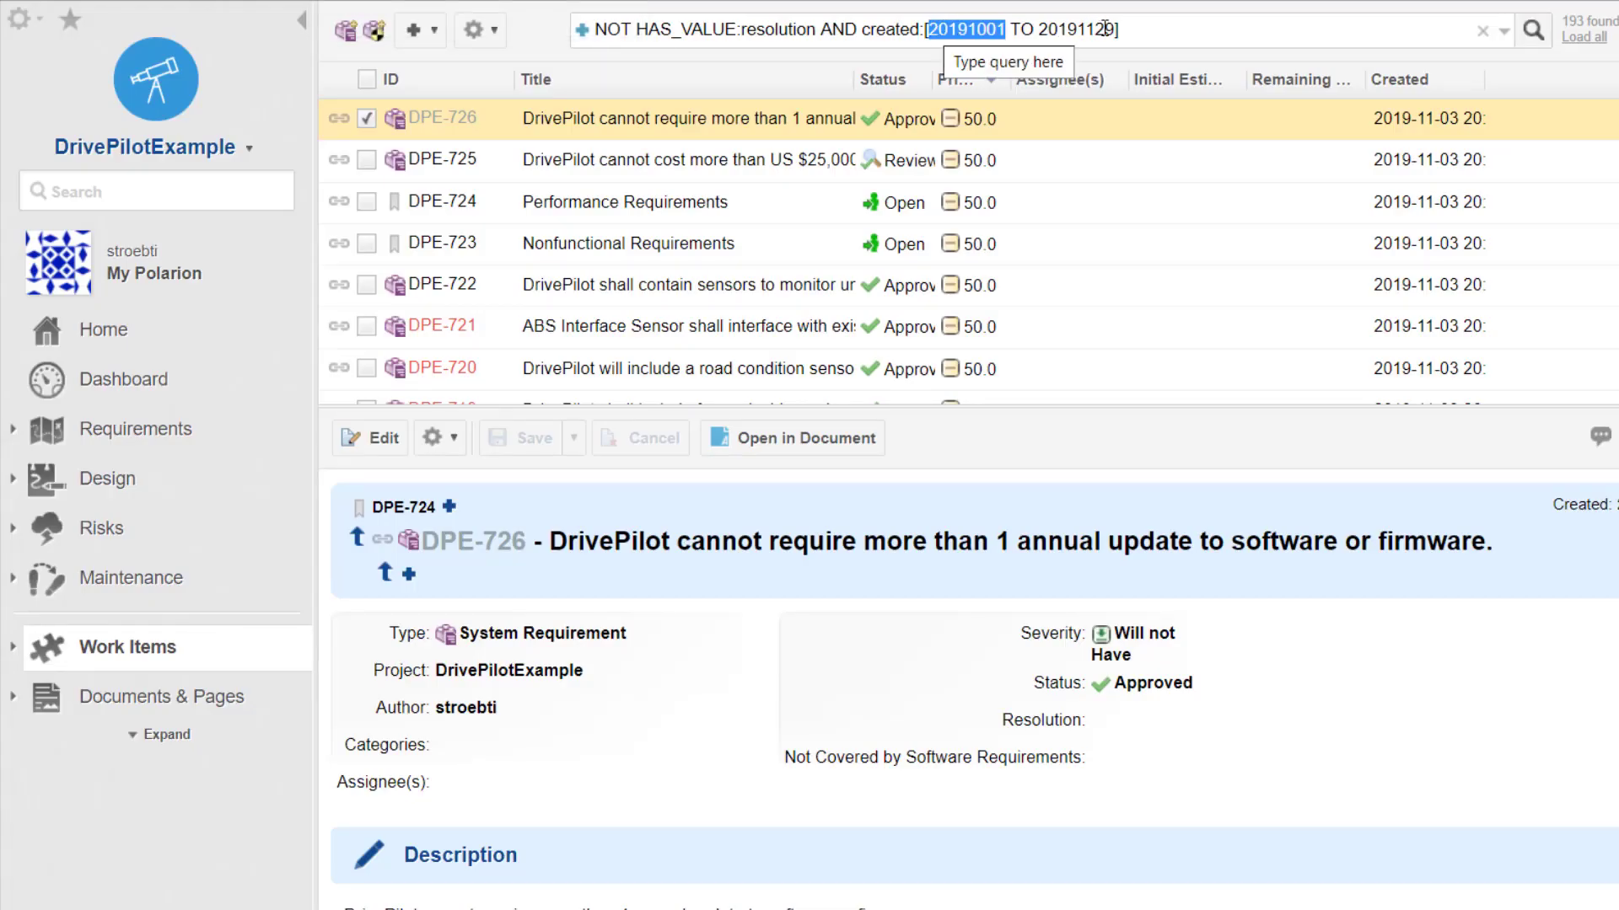
Step: Select the 20191001 start date in the Work Items query, then return to the Date Parameter editor
left_click(944, 29)
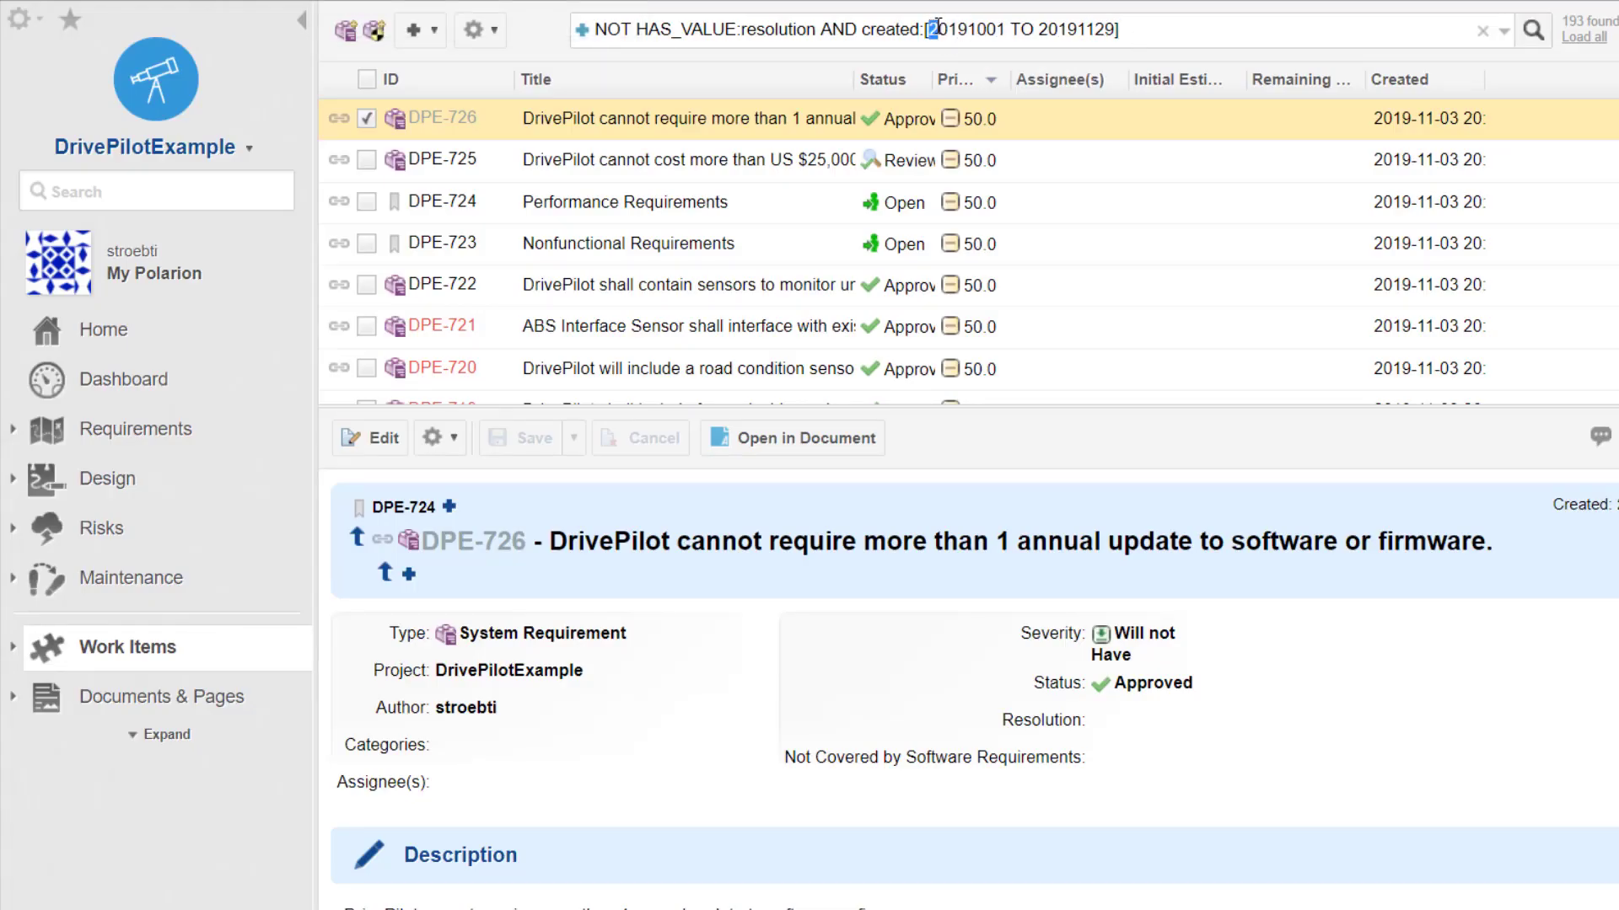
left_click_drag(927, 30, 1003, 26)
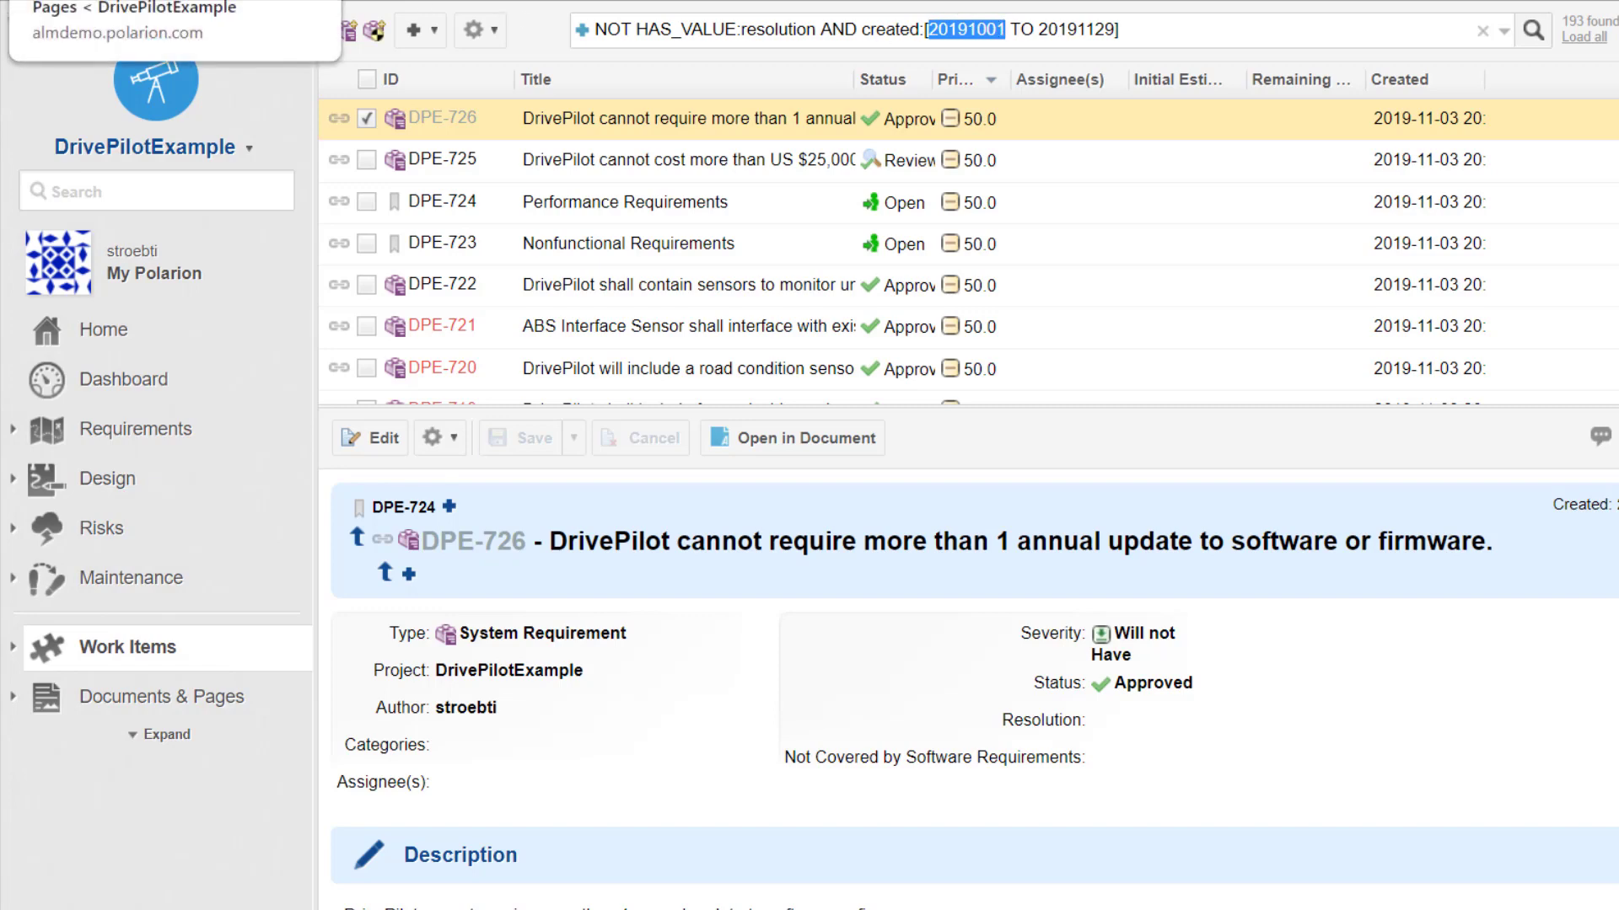
left_click(127, 0)
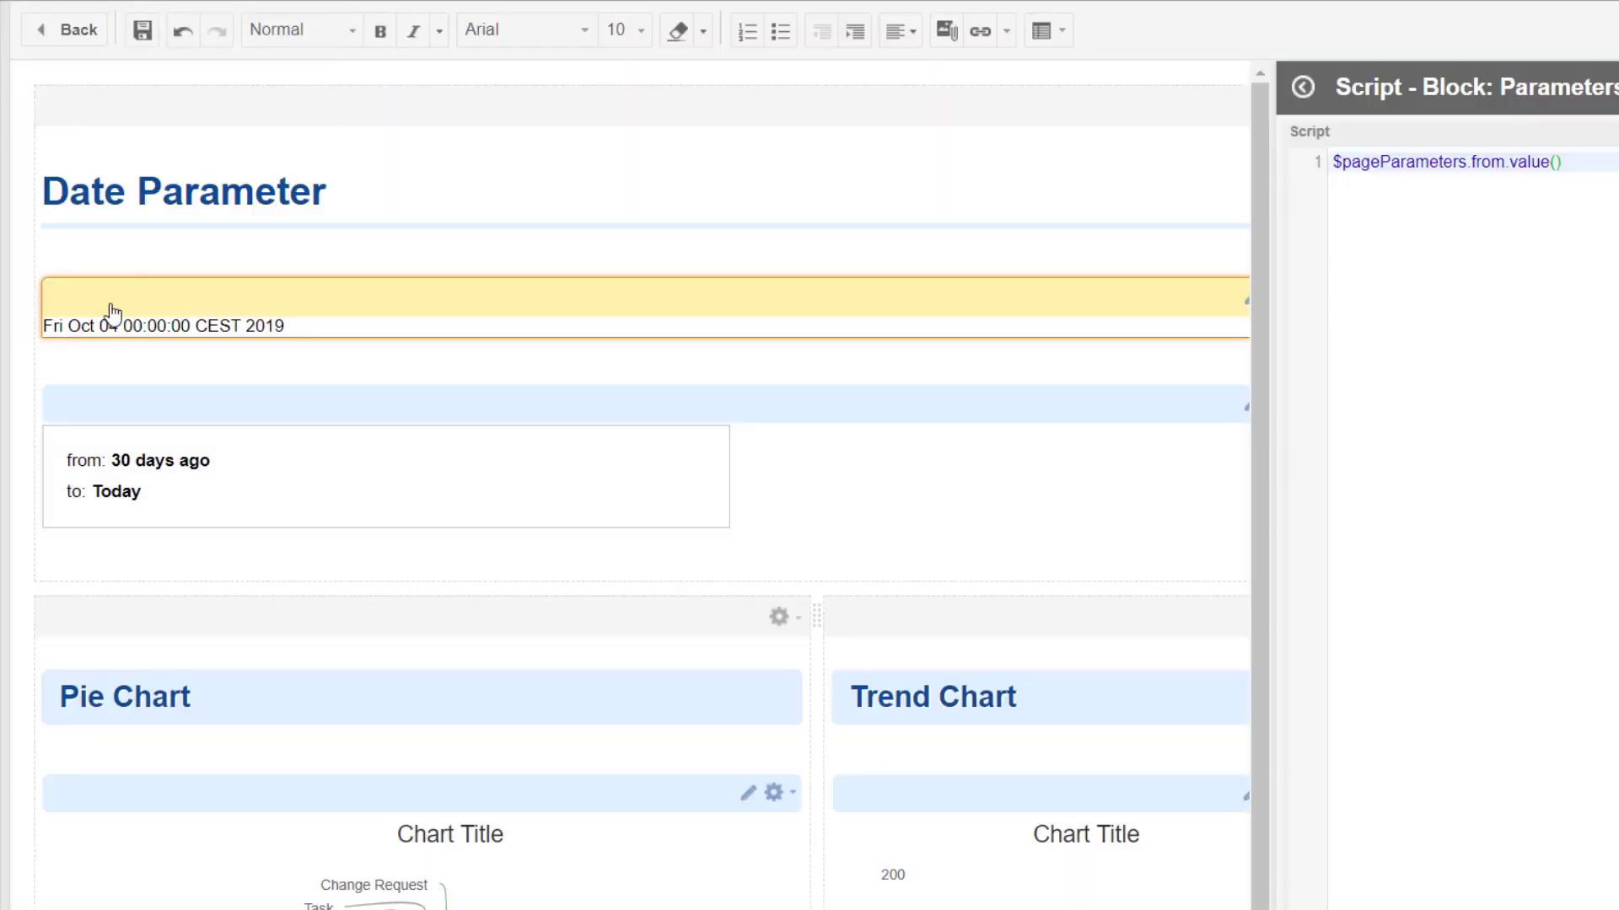
Step: Append .getYear() and then +1900 to the script line, applying after each change
left_click(1559, 161)
type(".getYear()")
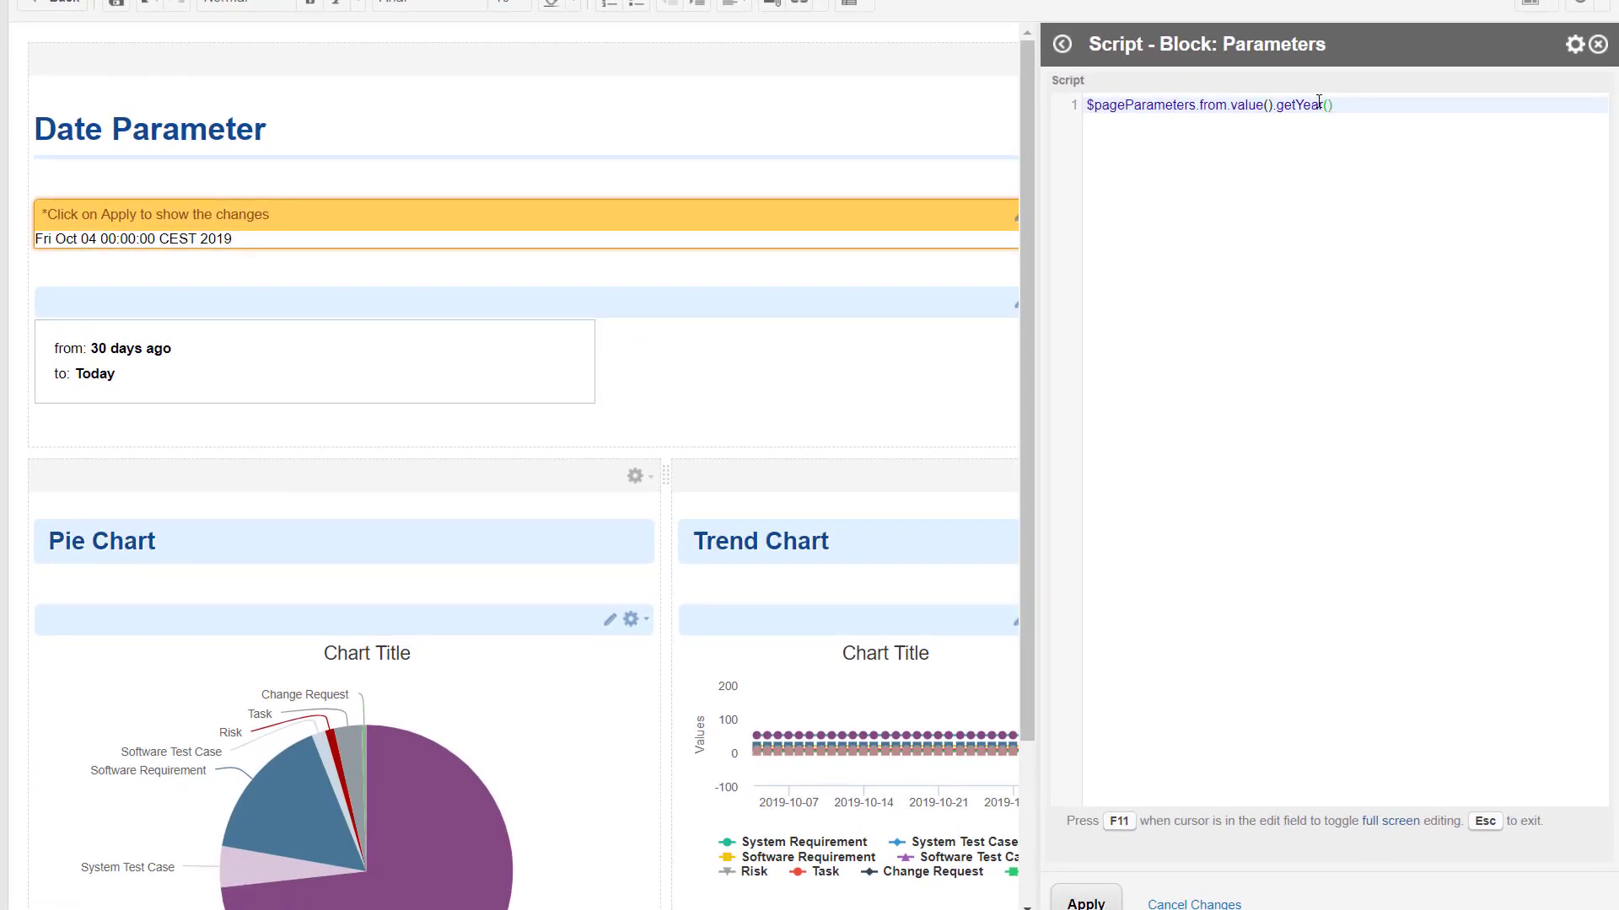
left_click(1086, 904)
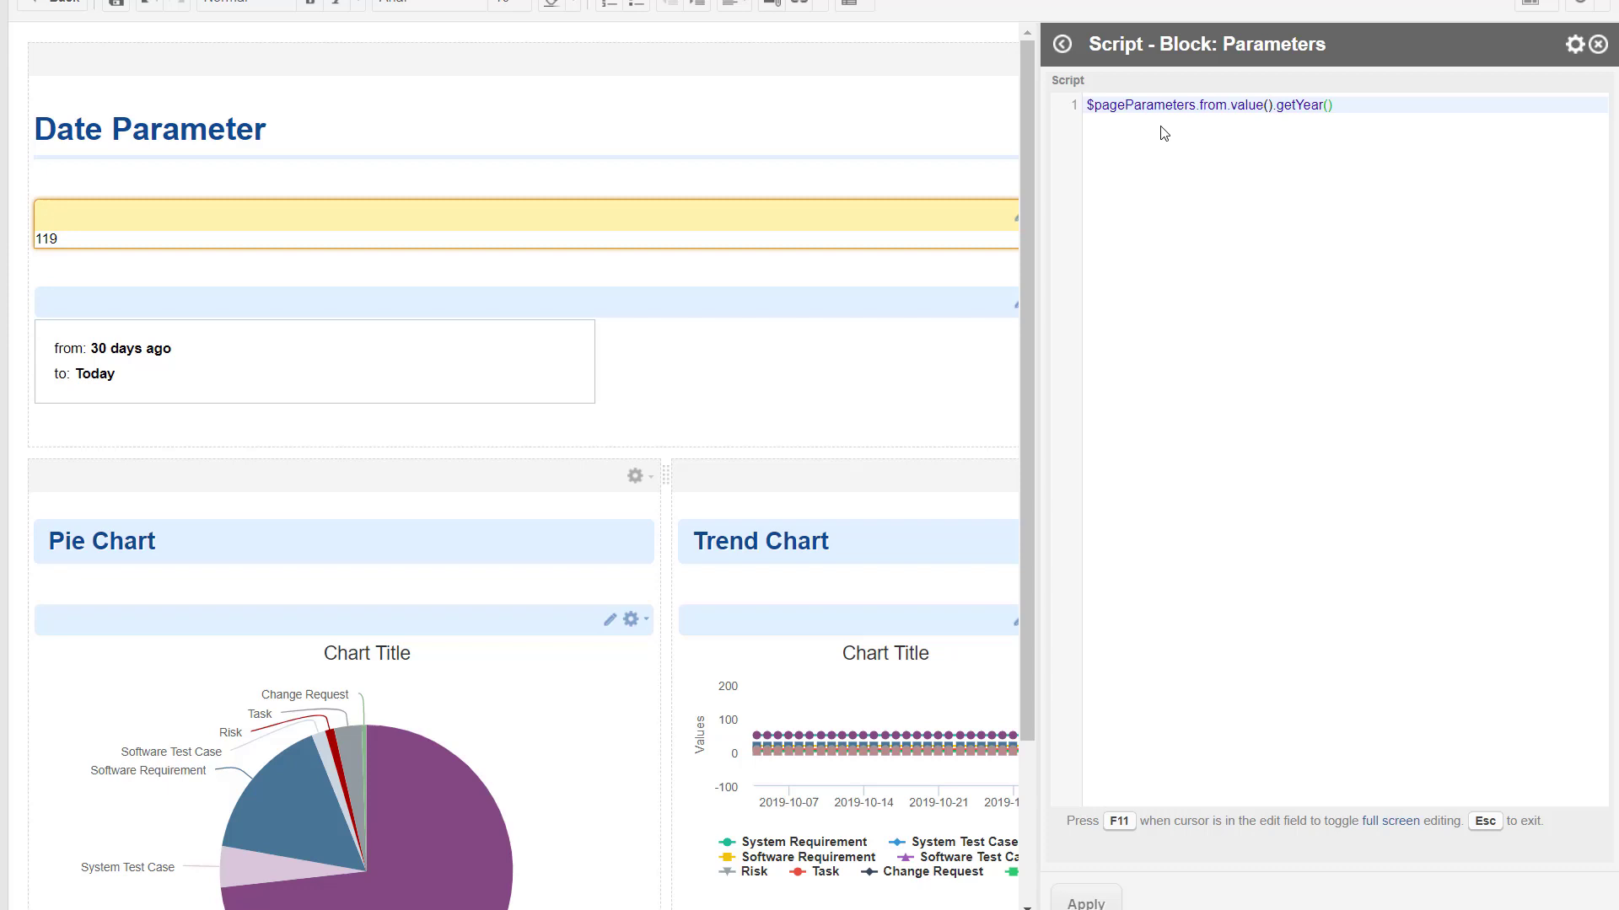
key("Return")
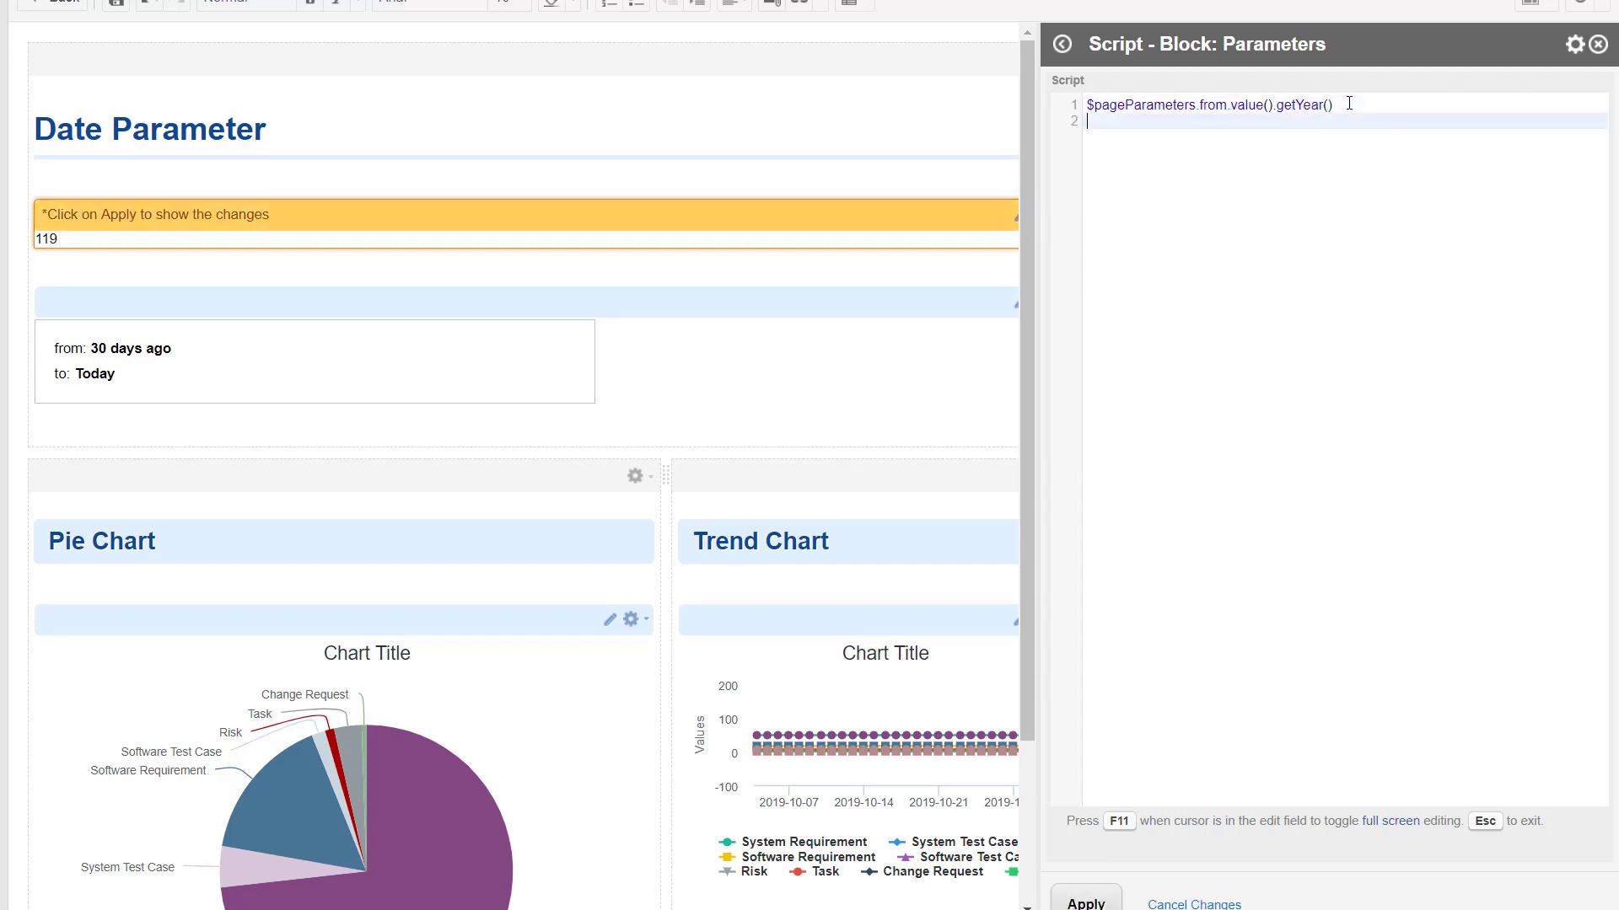
left_click(1341, 105)
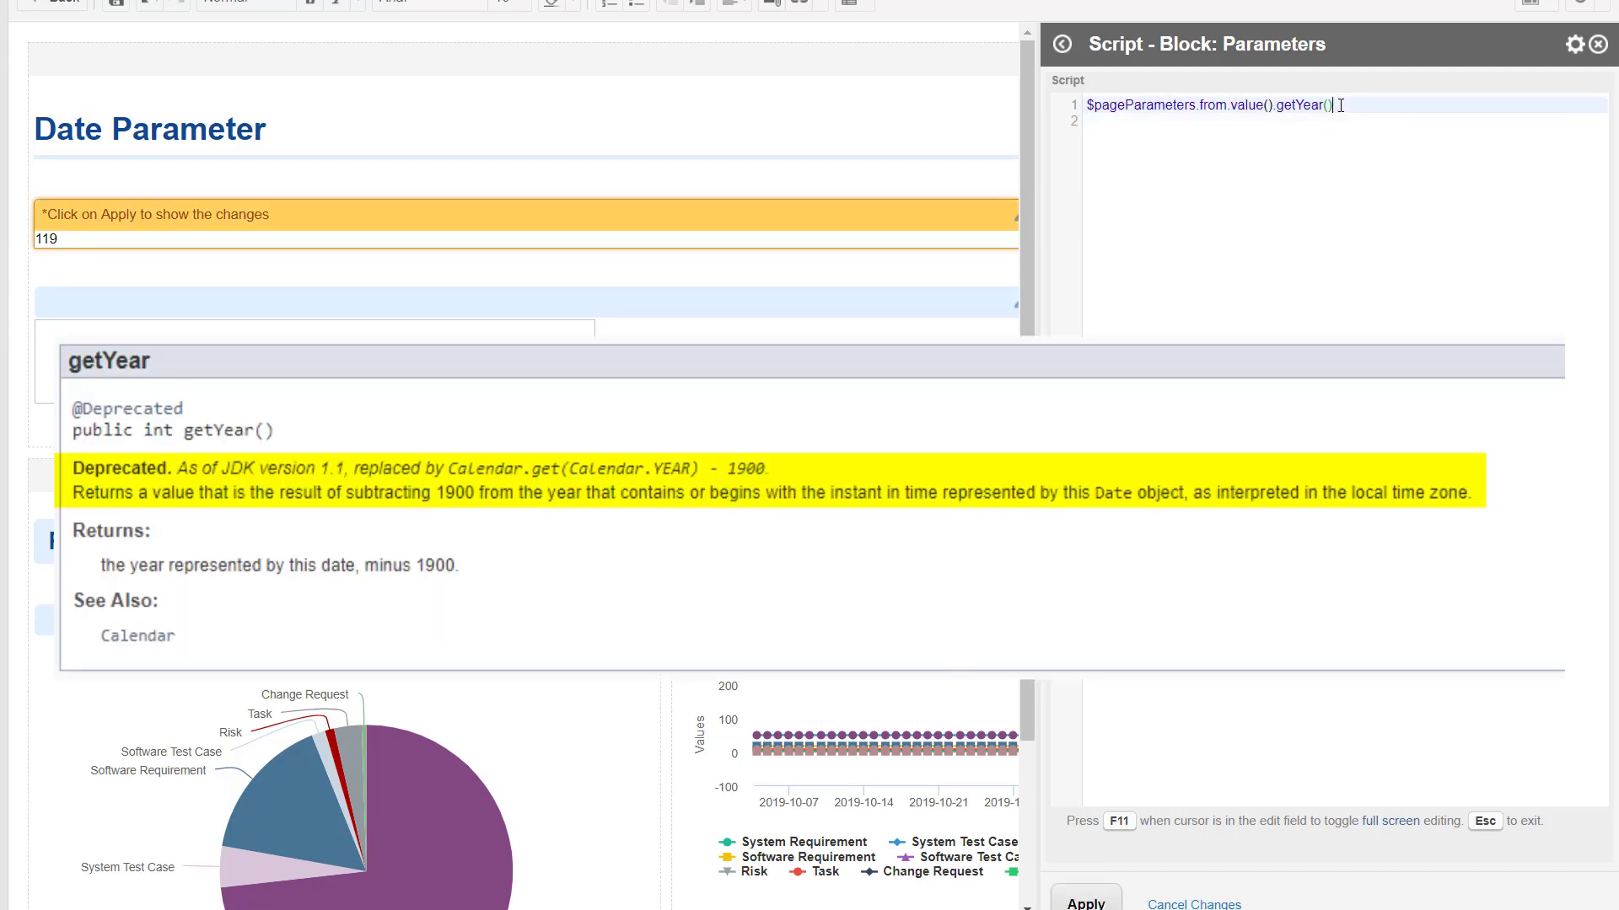
type("+1900")
left_click(1086, 903)
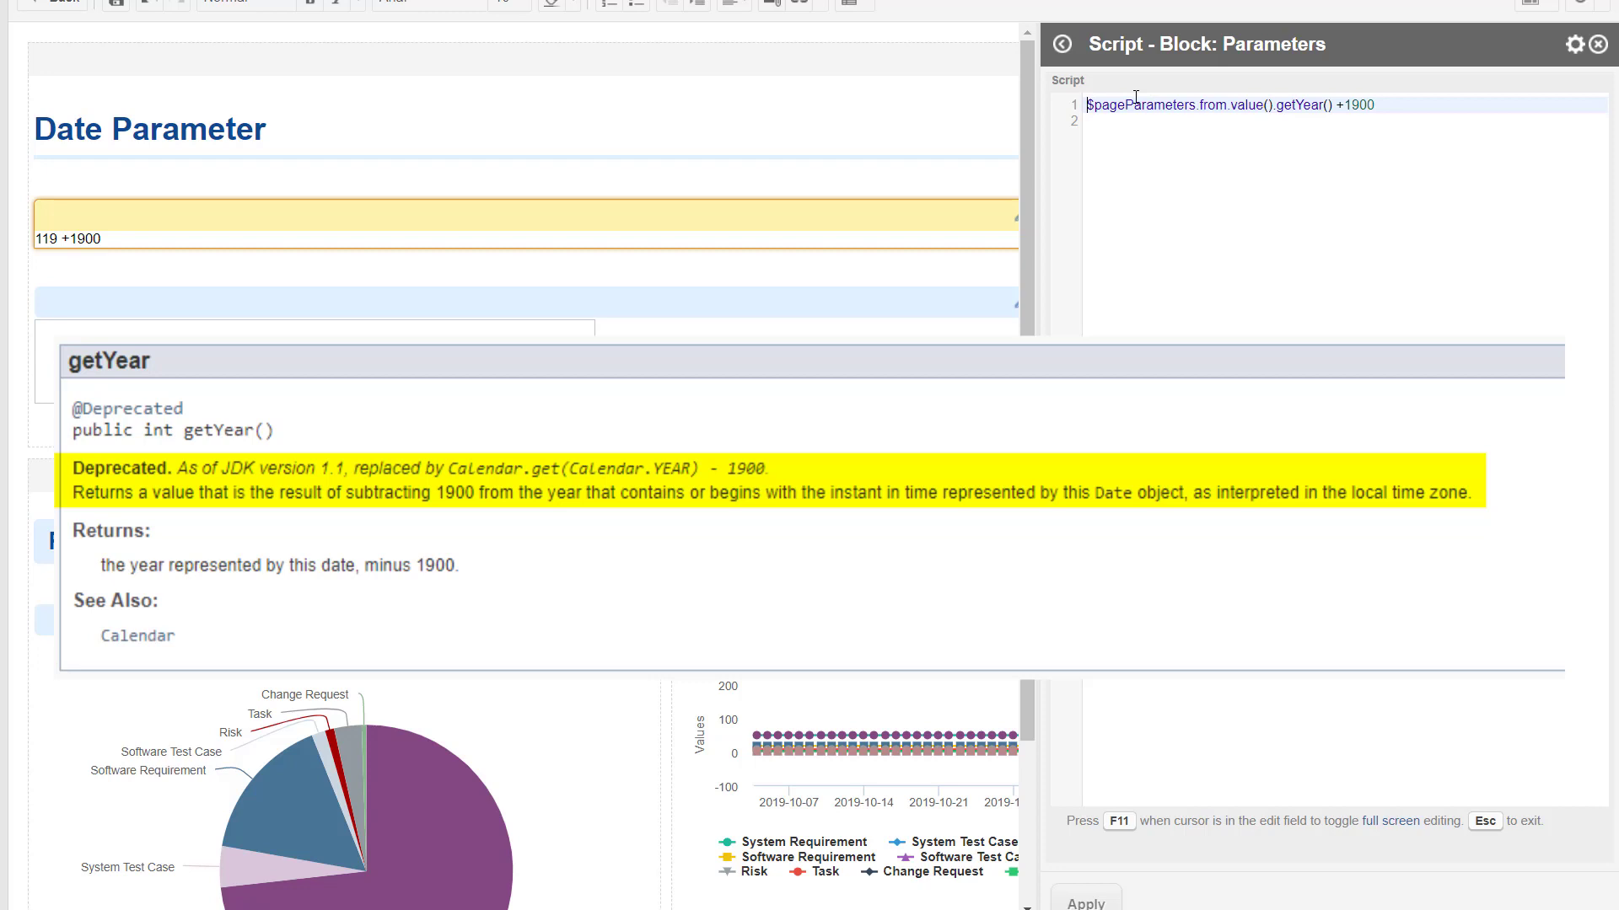
Step: Wrap the expression in #set($year = ...), output $year on line 2, and apply to show 2019
type("#set")
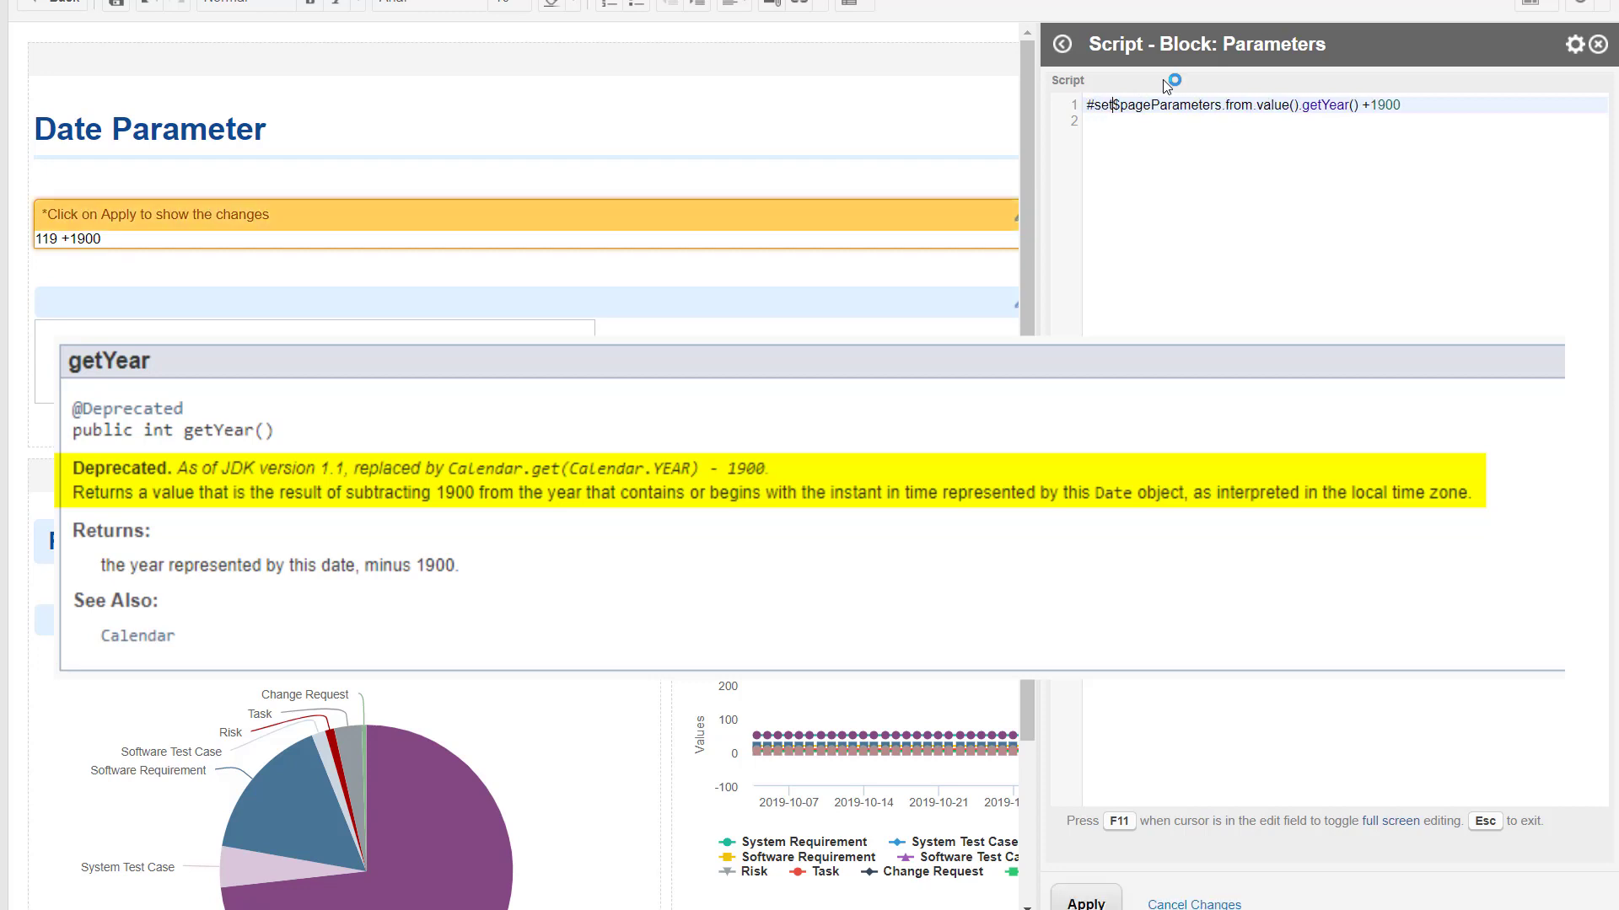
type("($year ")
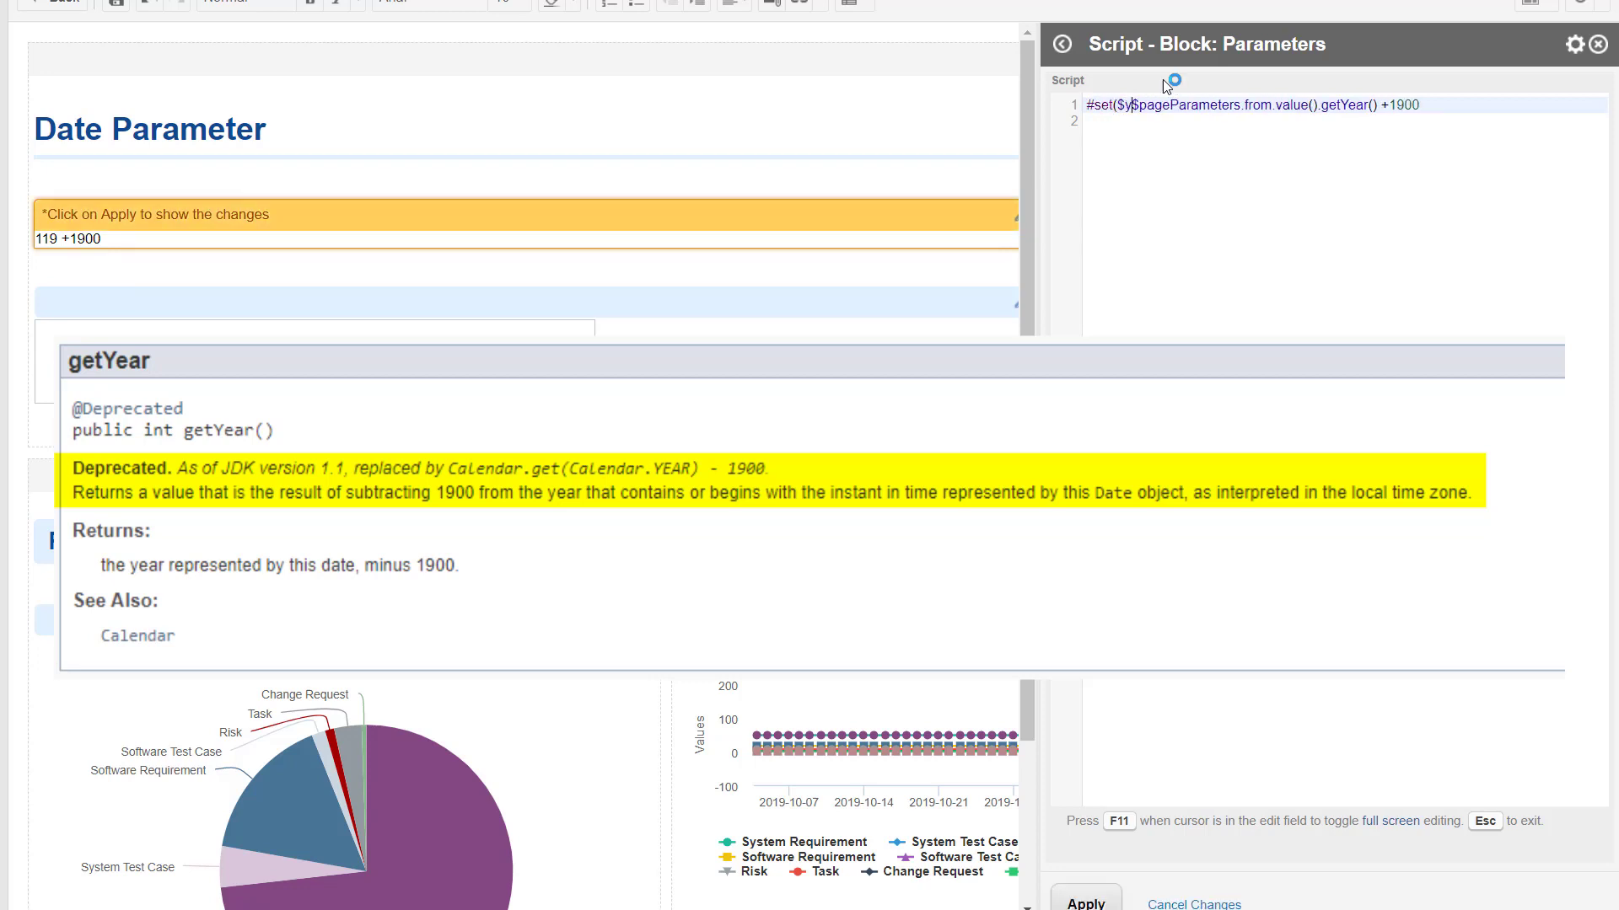
type("= ")
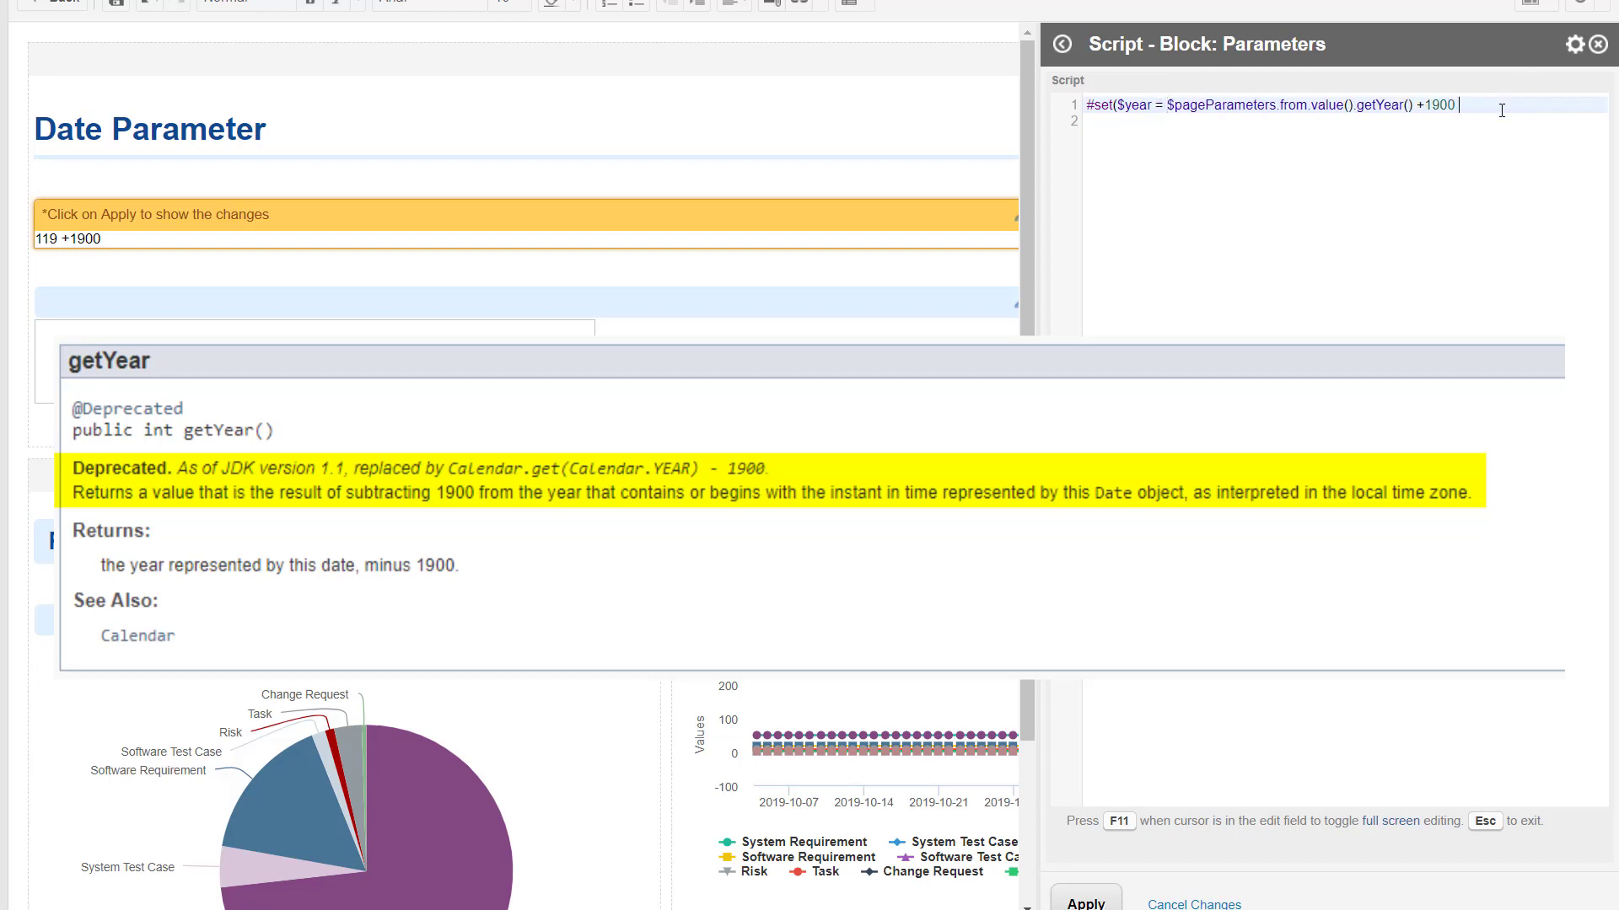
type(")")
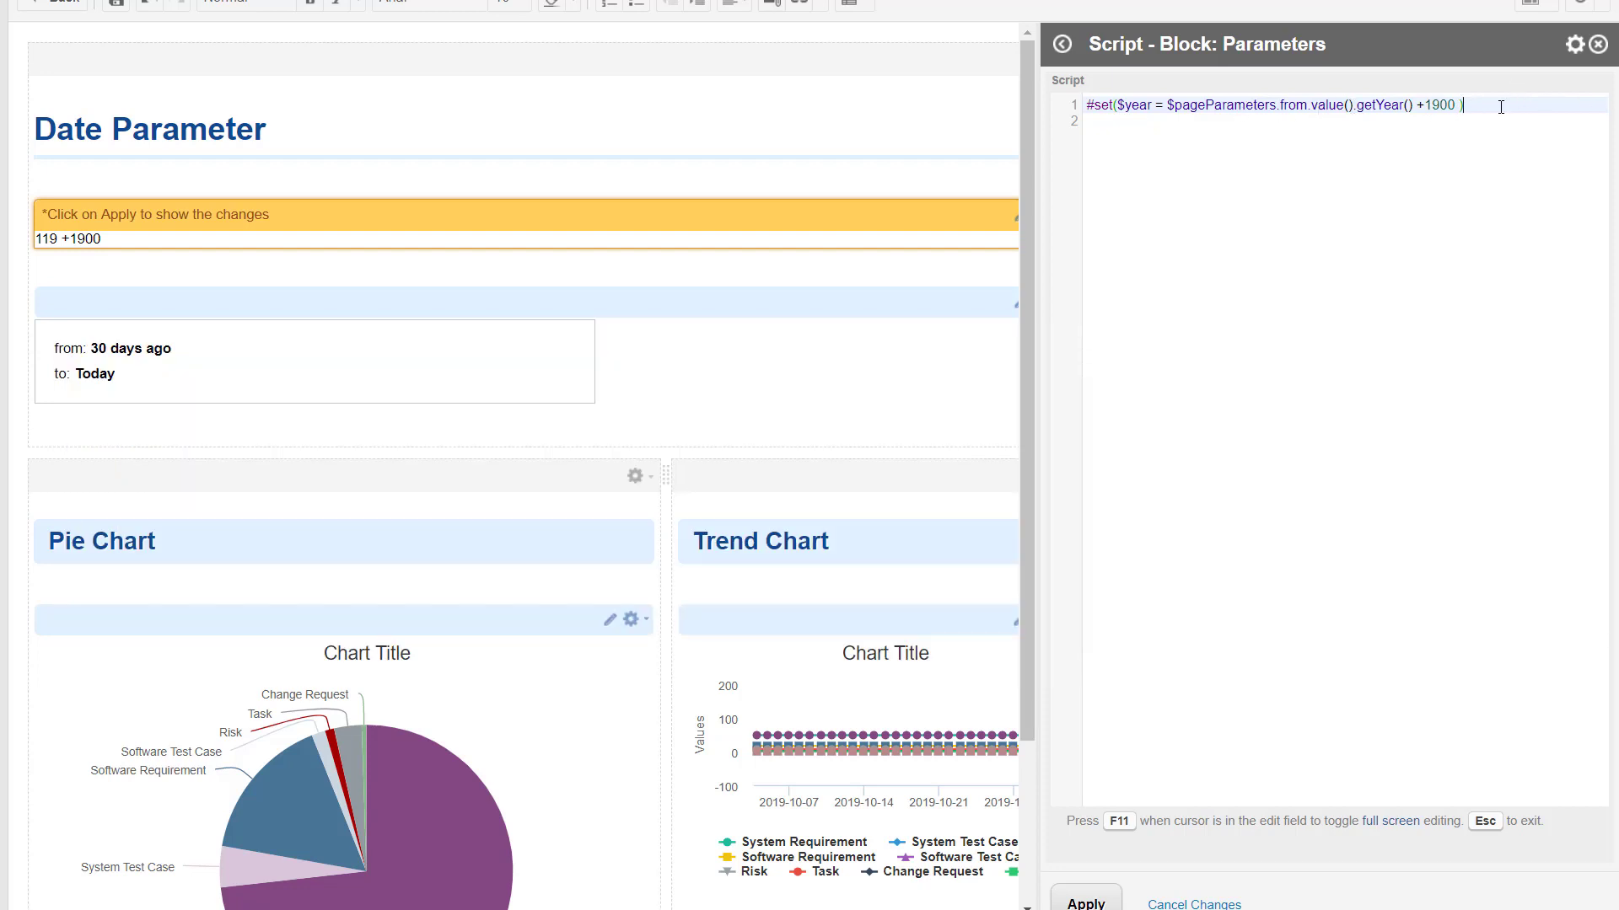
key("Return")
type("$year")
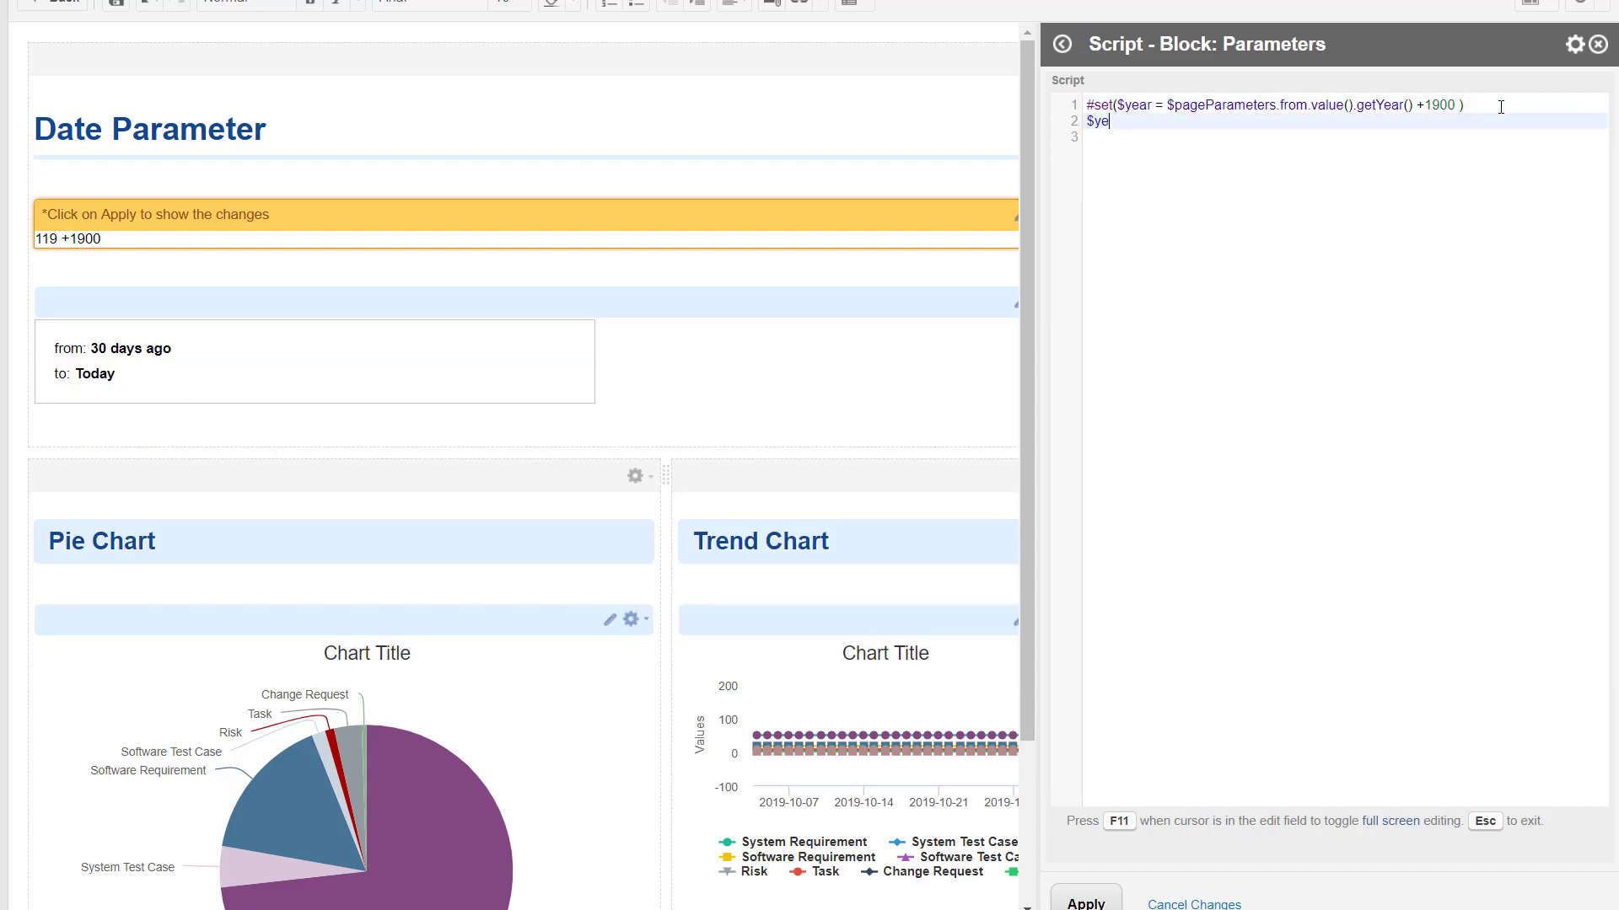
left_click(1086, 903)
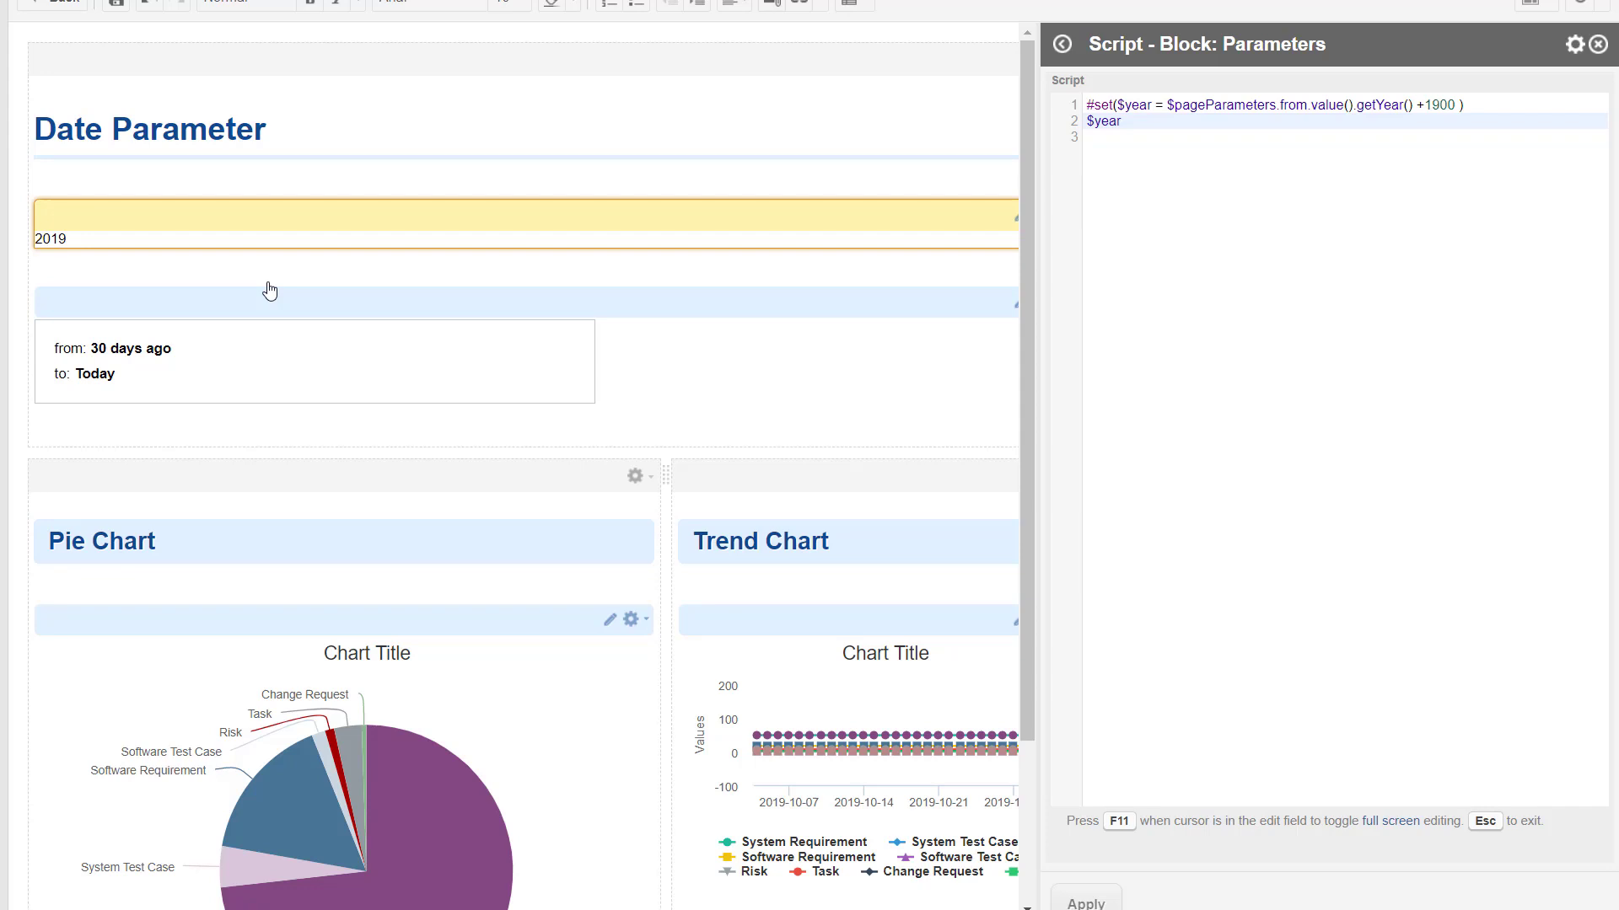
Step: Delete the #set($year = prefix from the first script line
mouse_move(1167, 111)
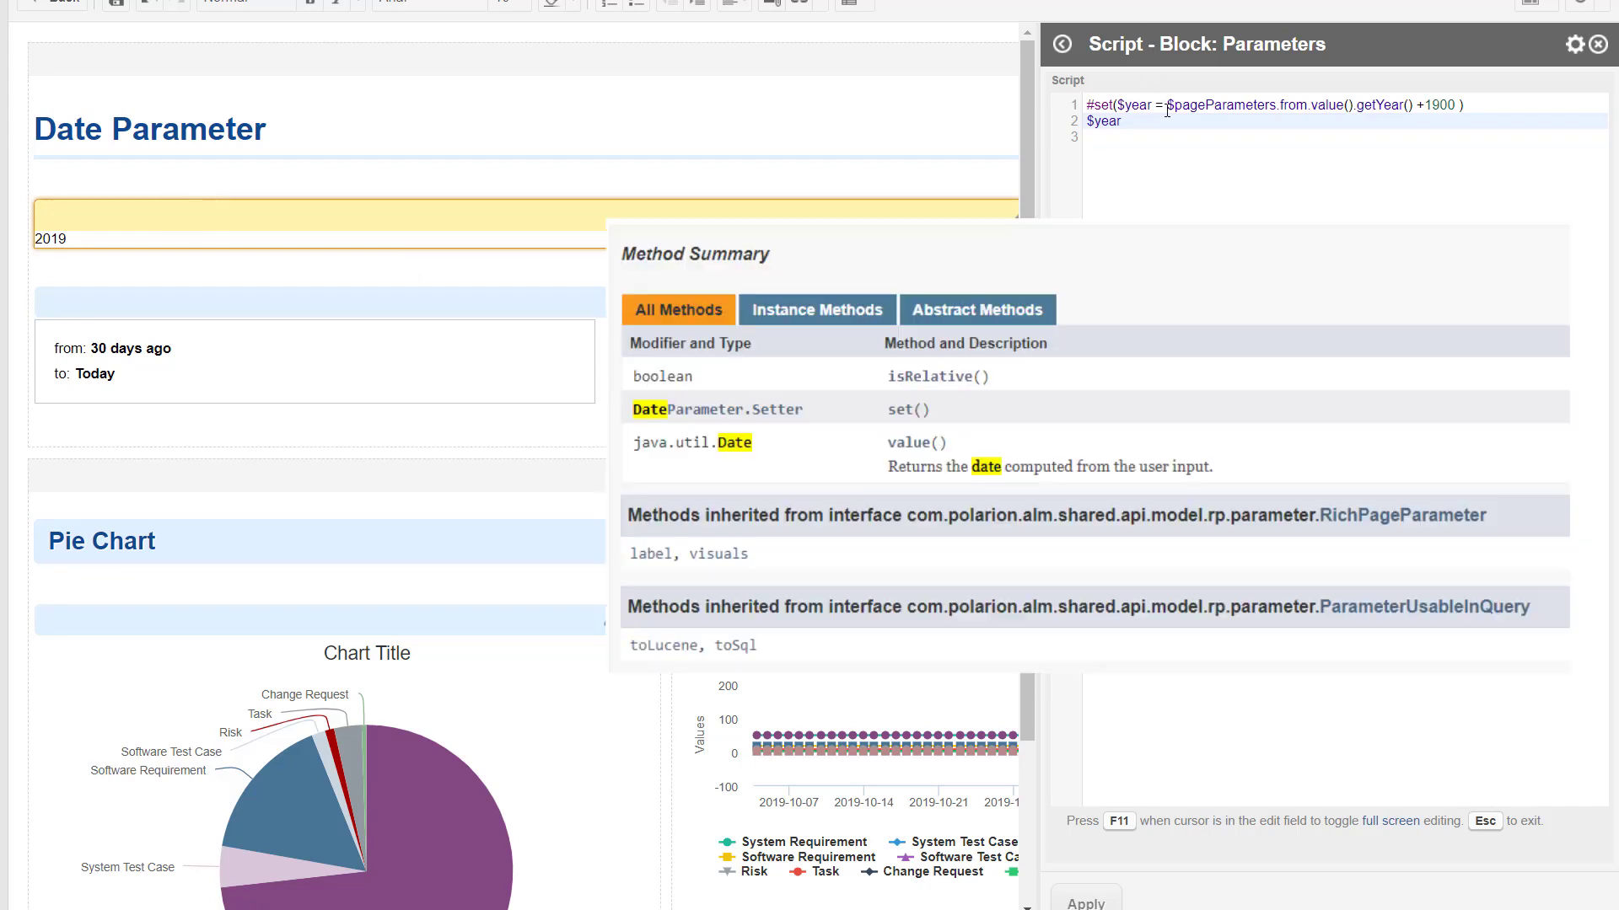
left_click_drag(1166, 108, 1064, 118)
key("BackSpace")
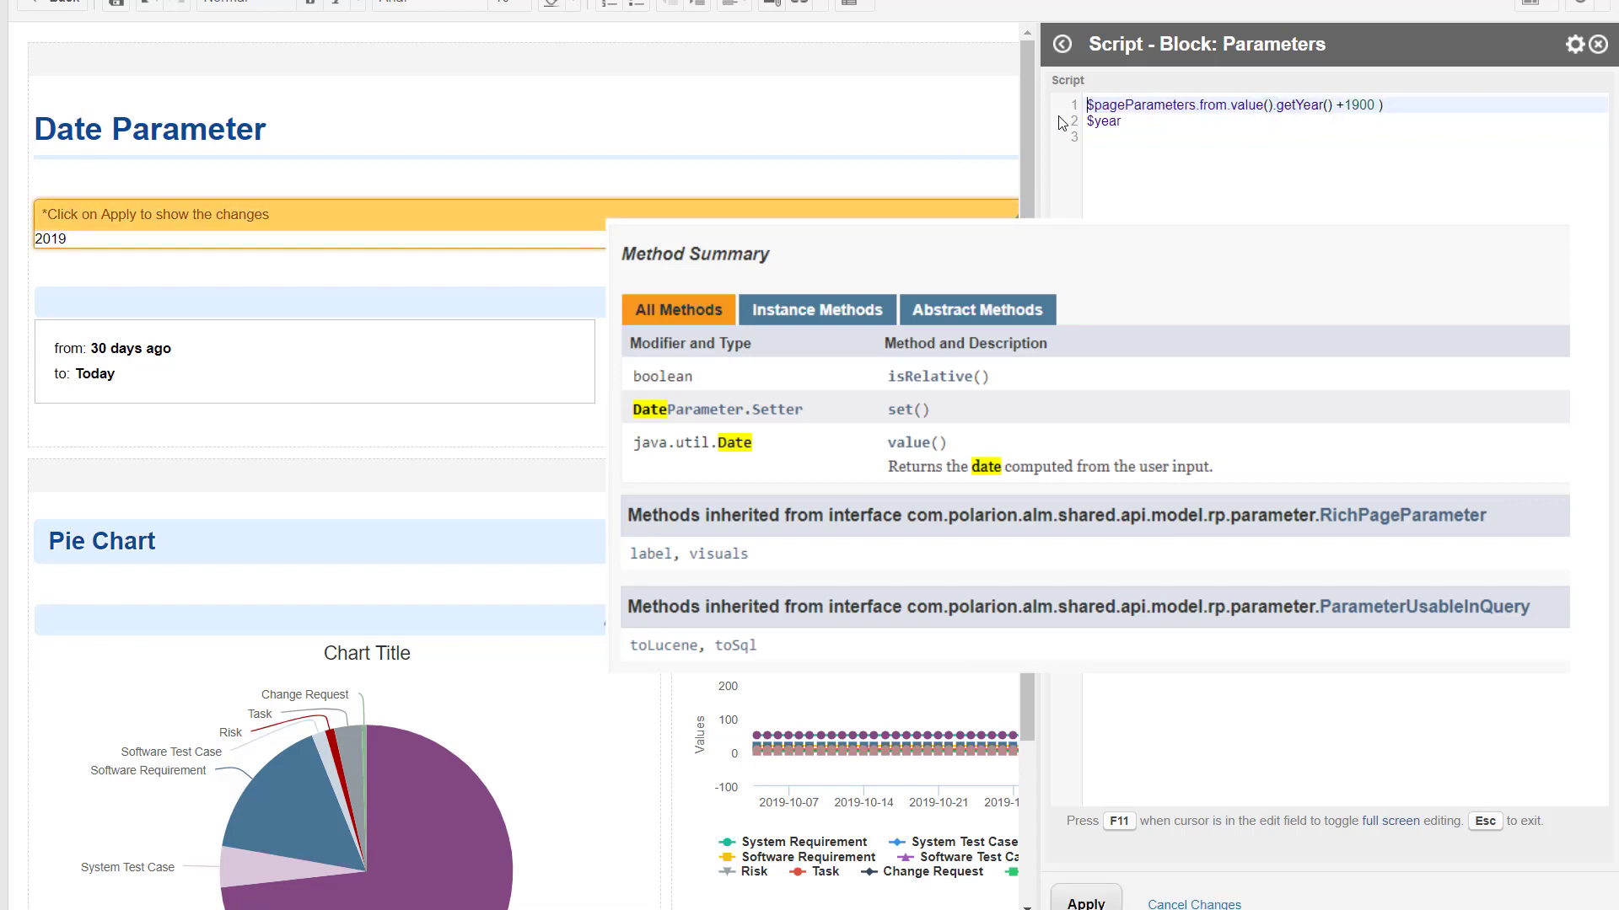
Step: Delete the $year line and rewrite the script as $pageParameters.from.toLucene()
left_click_drag(1140, 123, 1086, 123)
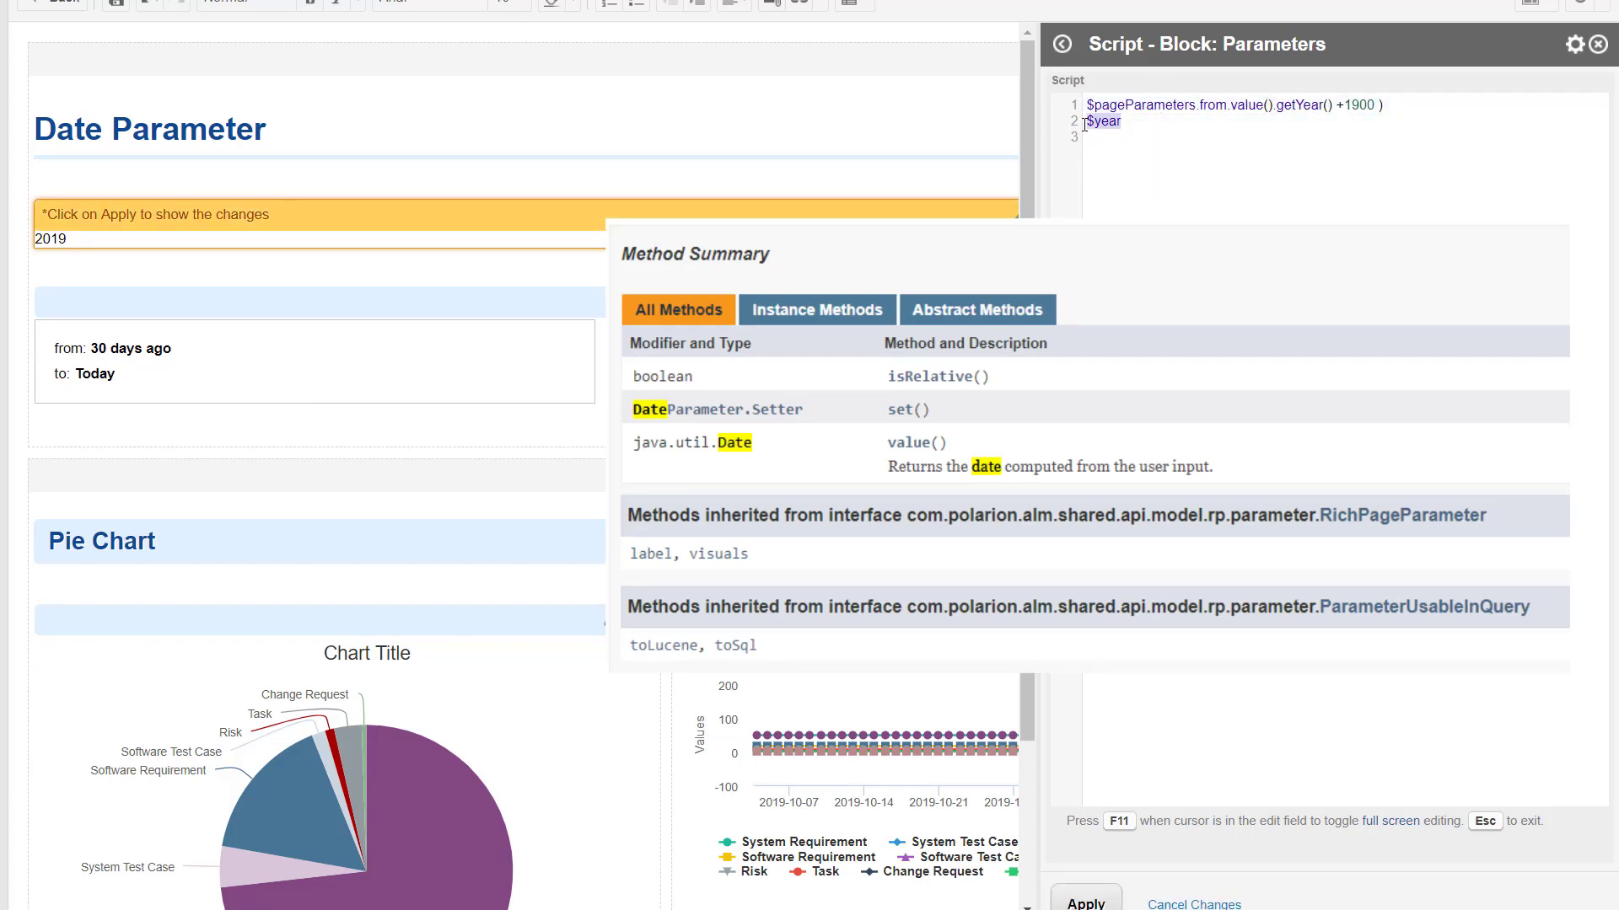
key("BackSpace")
key("BackSpace")
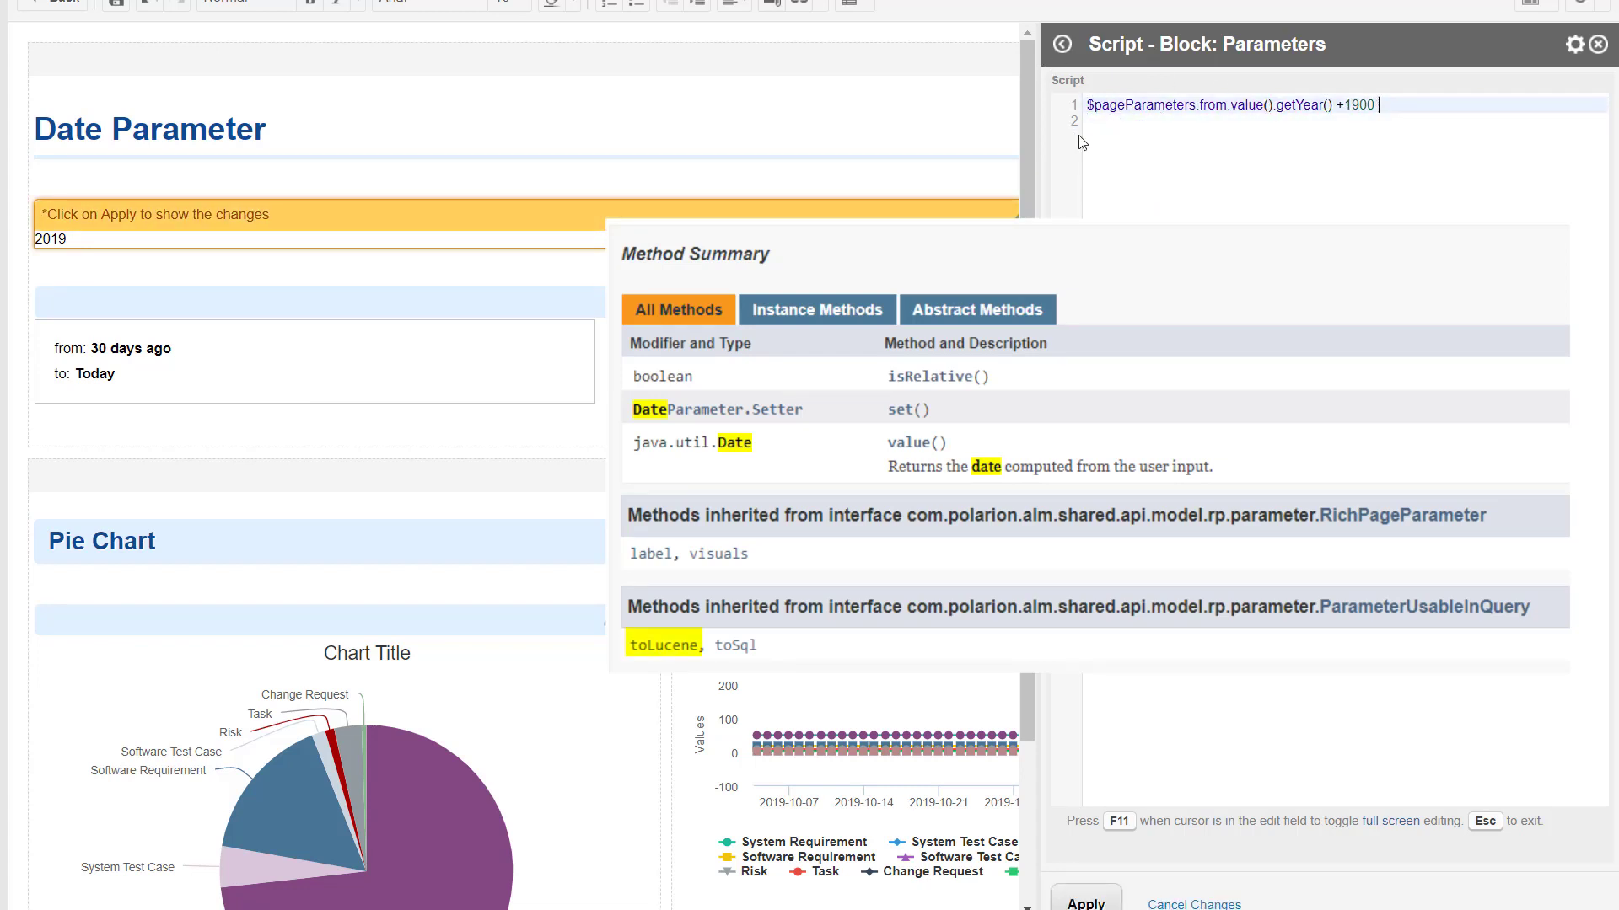
key("BackSpace")
key("BackSpace")
key("BackSpace")
key("BackSpace")
key("BackSpace")
key("BackSpace")
key("BackSpace")
key("BackSpace")
key("BackSpace")
key("BackSpace")
key("BackSpace")
key("BackSpace")
key("BackSpace")
key("BackSpace")
key("BackSpace")
key("BackSpace")
key("BackSpace")
key("BackSpace")
key("BackSpace")
key("BackSpace")
key("BackSpace")
key("BackSpace")
key("BackSpace")
key("BackSpace")
type("toLucene()")
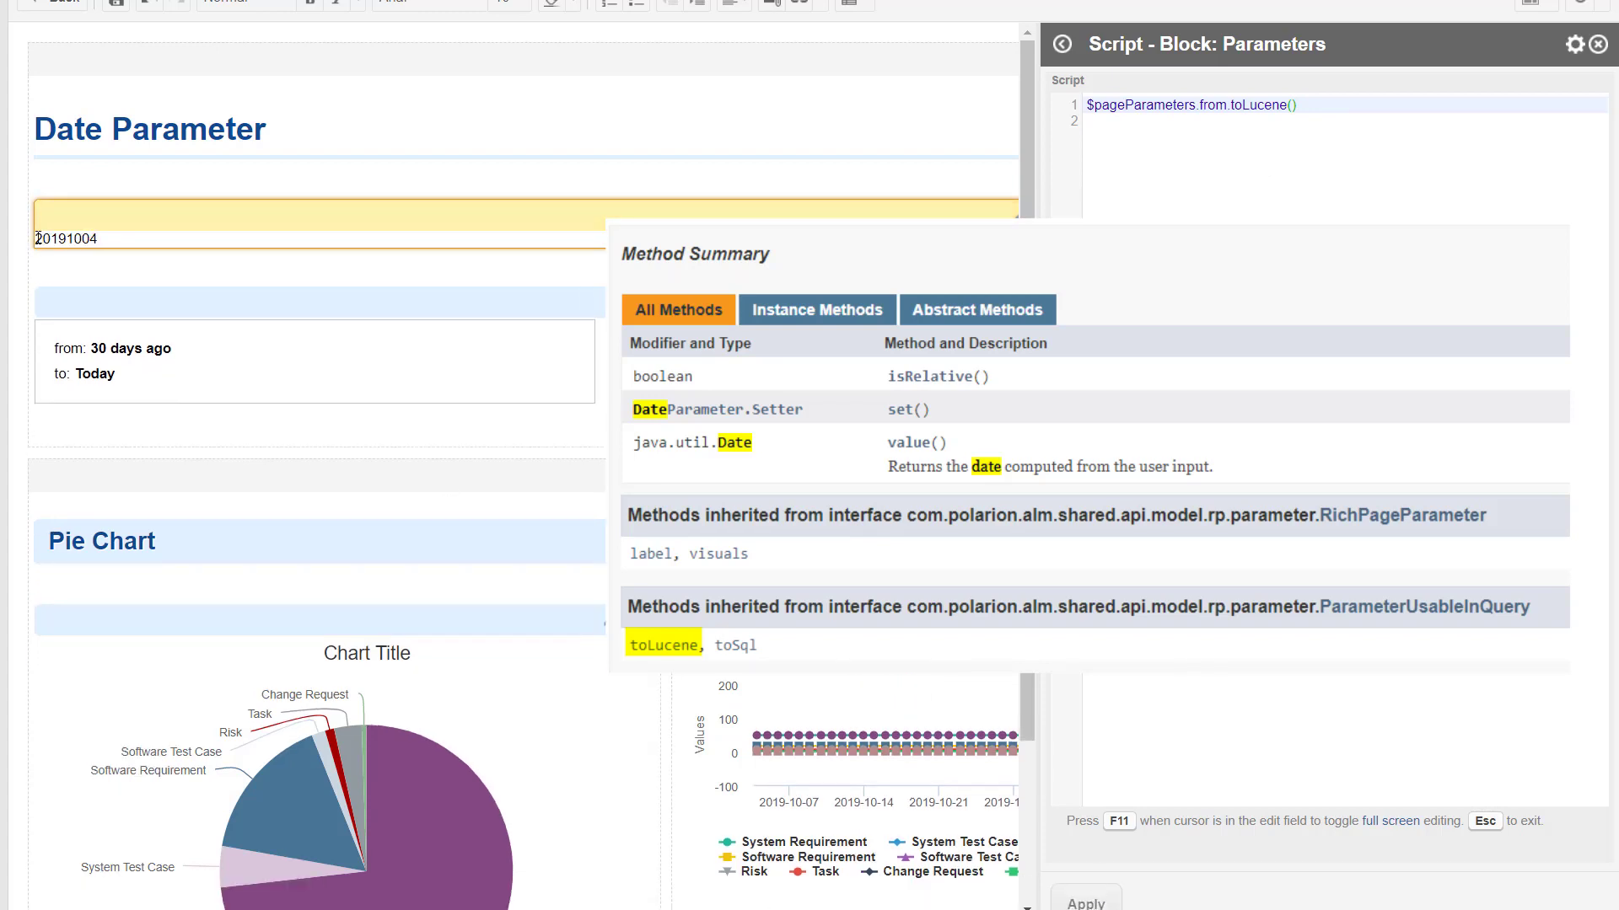
Step: Check the 20191004 Lucene output, then narrow the Script panel to reveal the Trend Chart
left_click_drag(36, 238, 109, 232)
left_click_drag(1333, 114, 1099, 103)
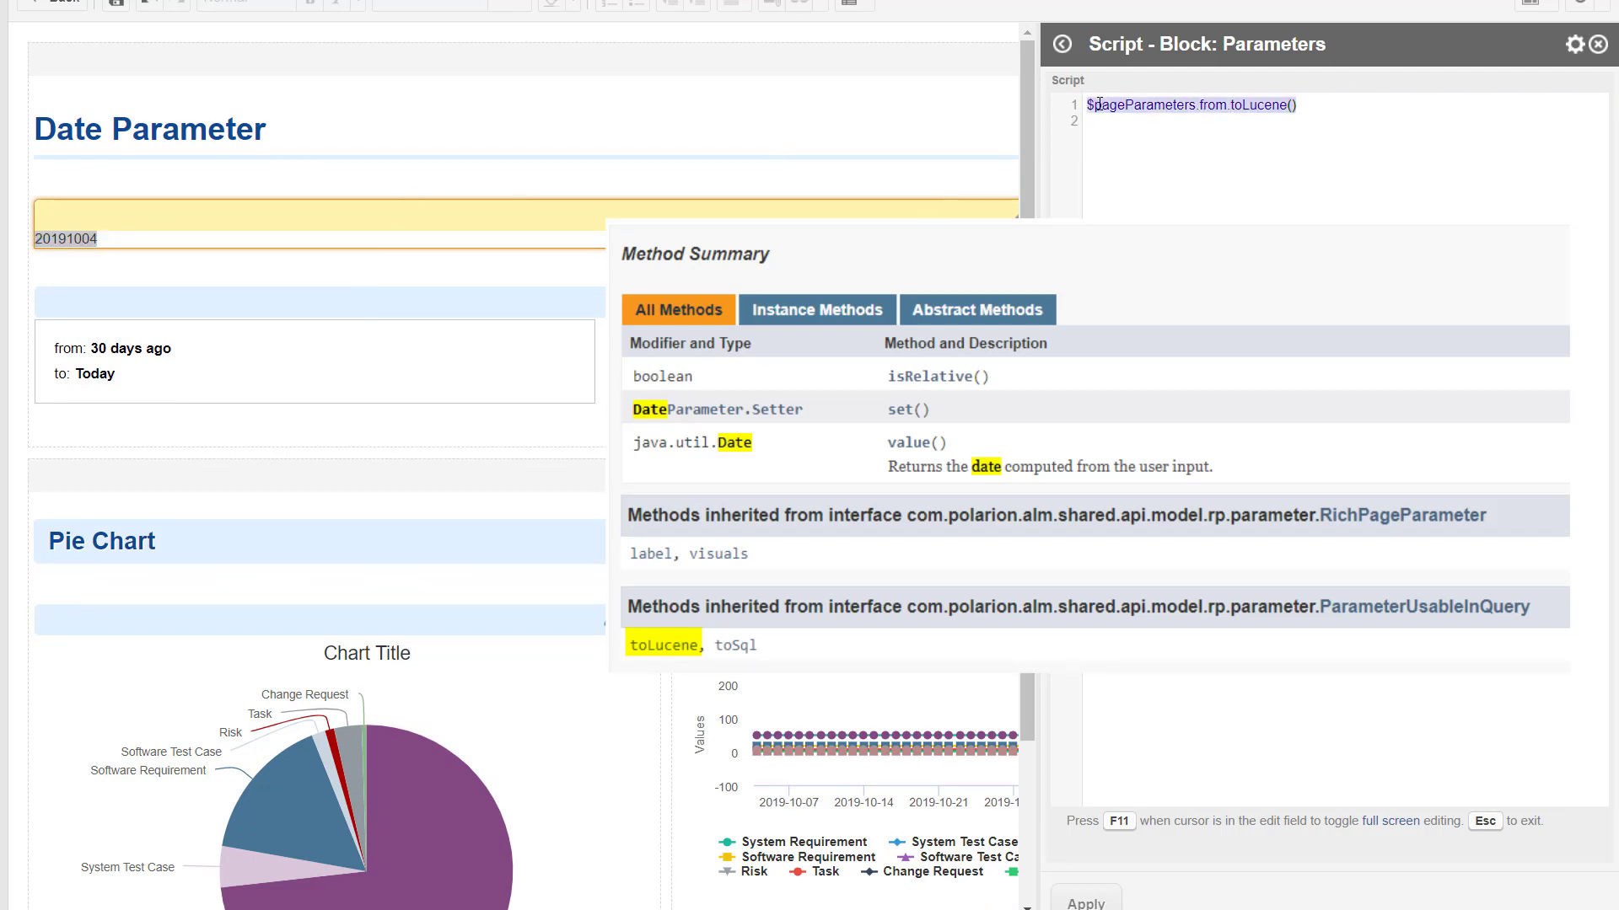
left_click_drag(1037, 190, 1191, 192)
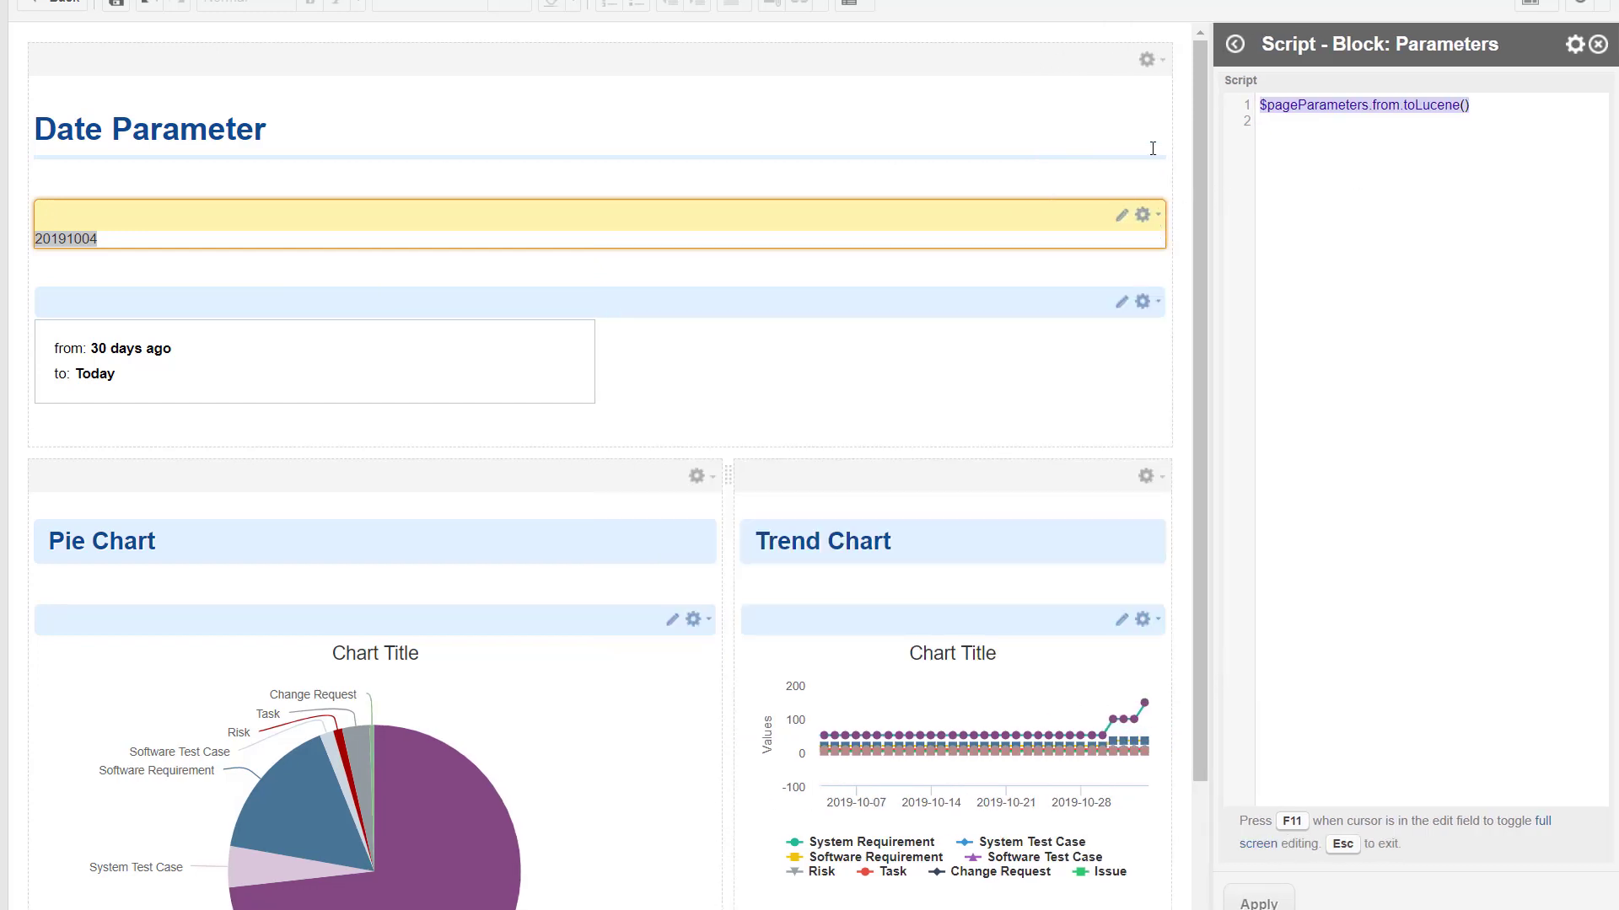
Step: Delete the date test widget and its empty paragraph, then open the Trend Chart settings
left_click(1145, 216)
left_click(1167, 402)
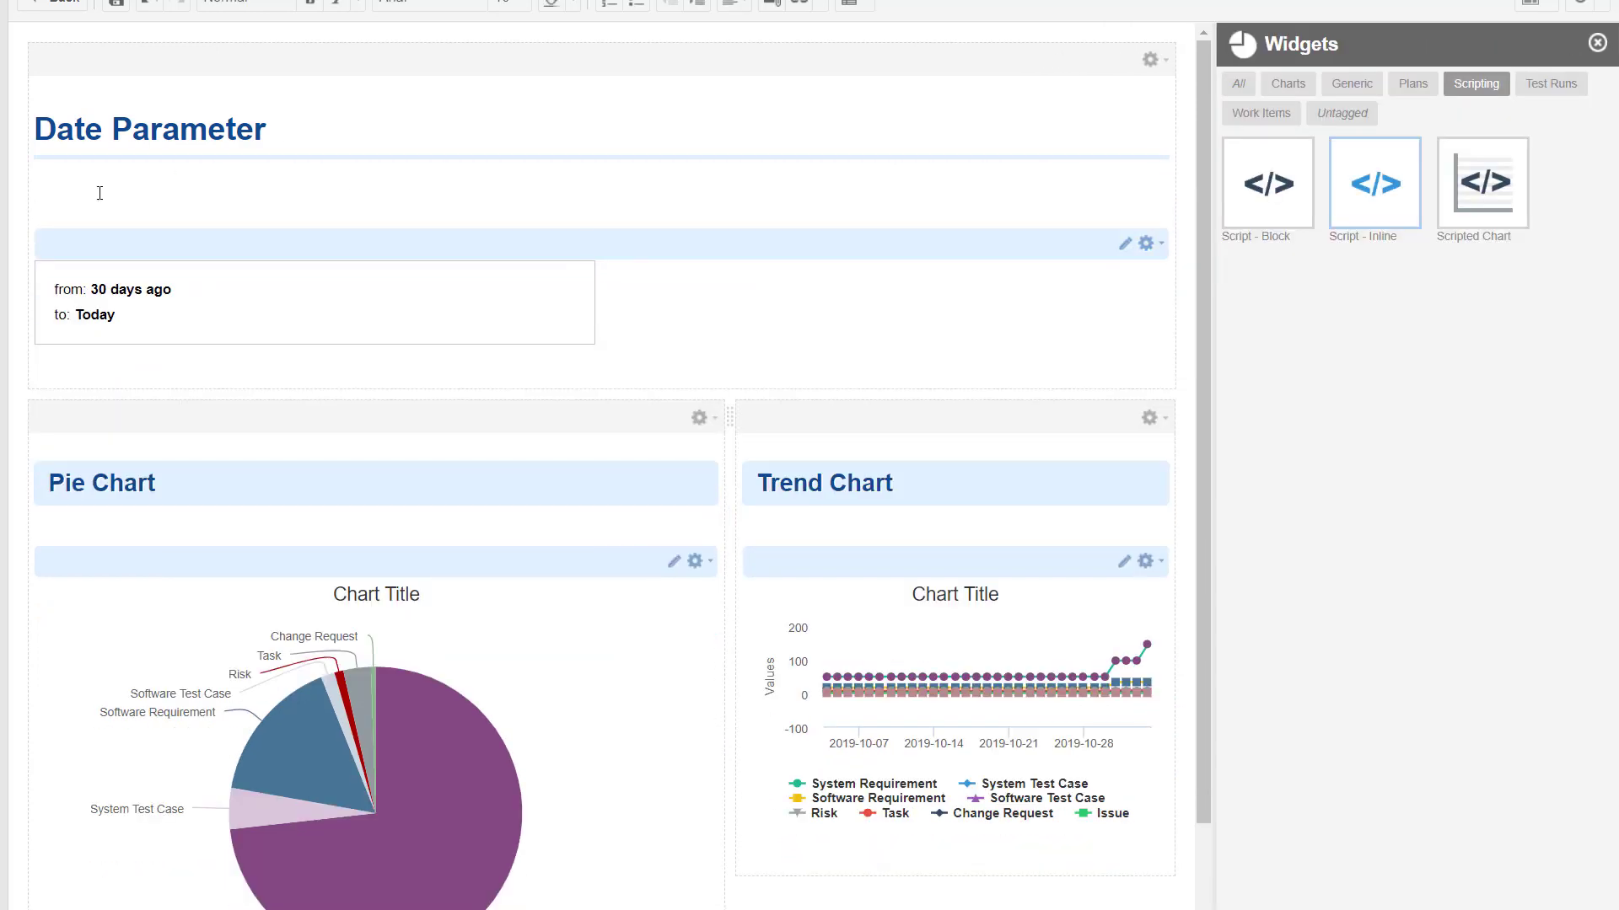
key("BackSpace")
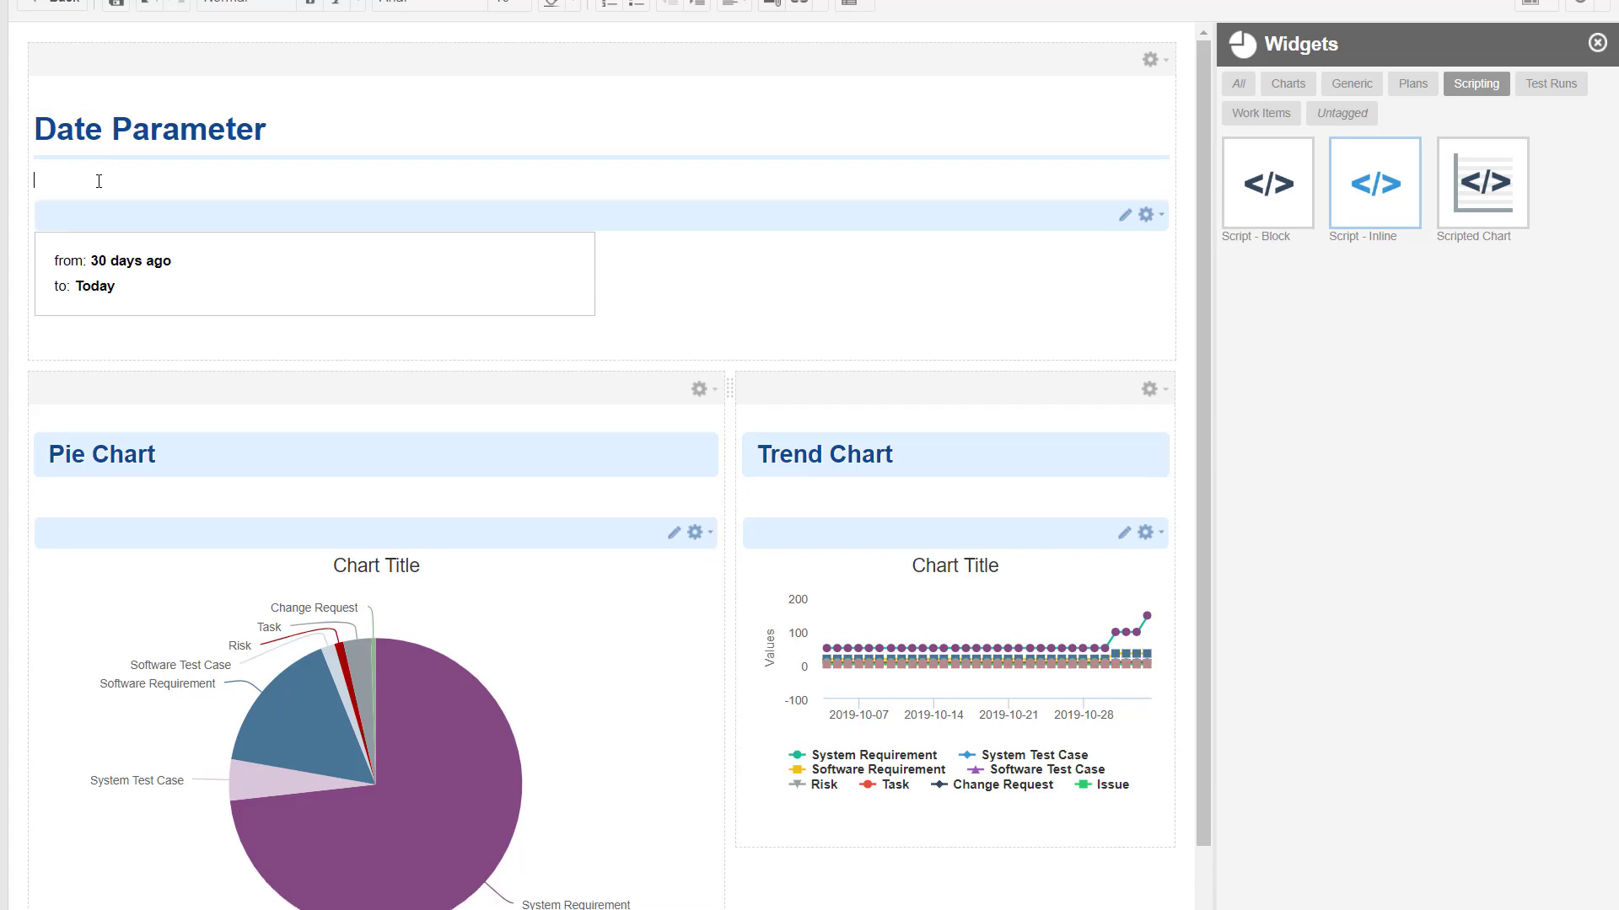
left_click(871, 536)
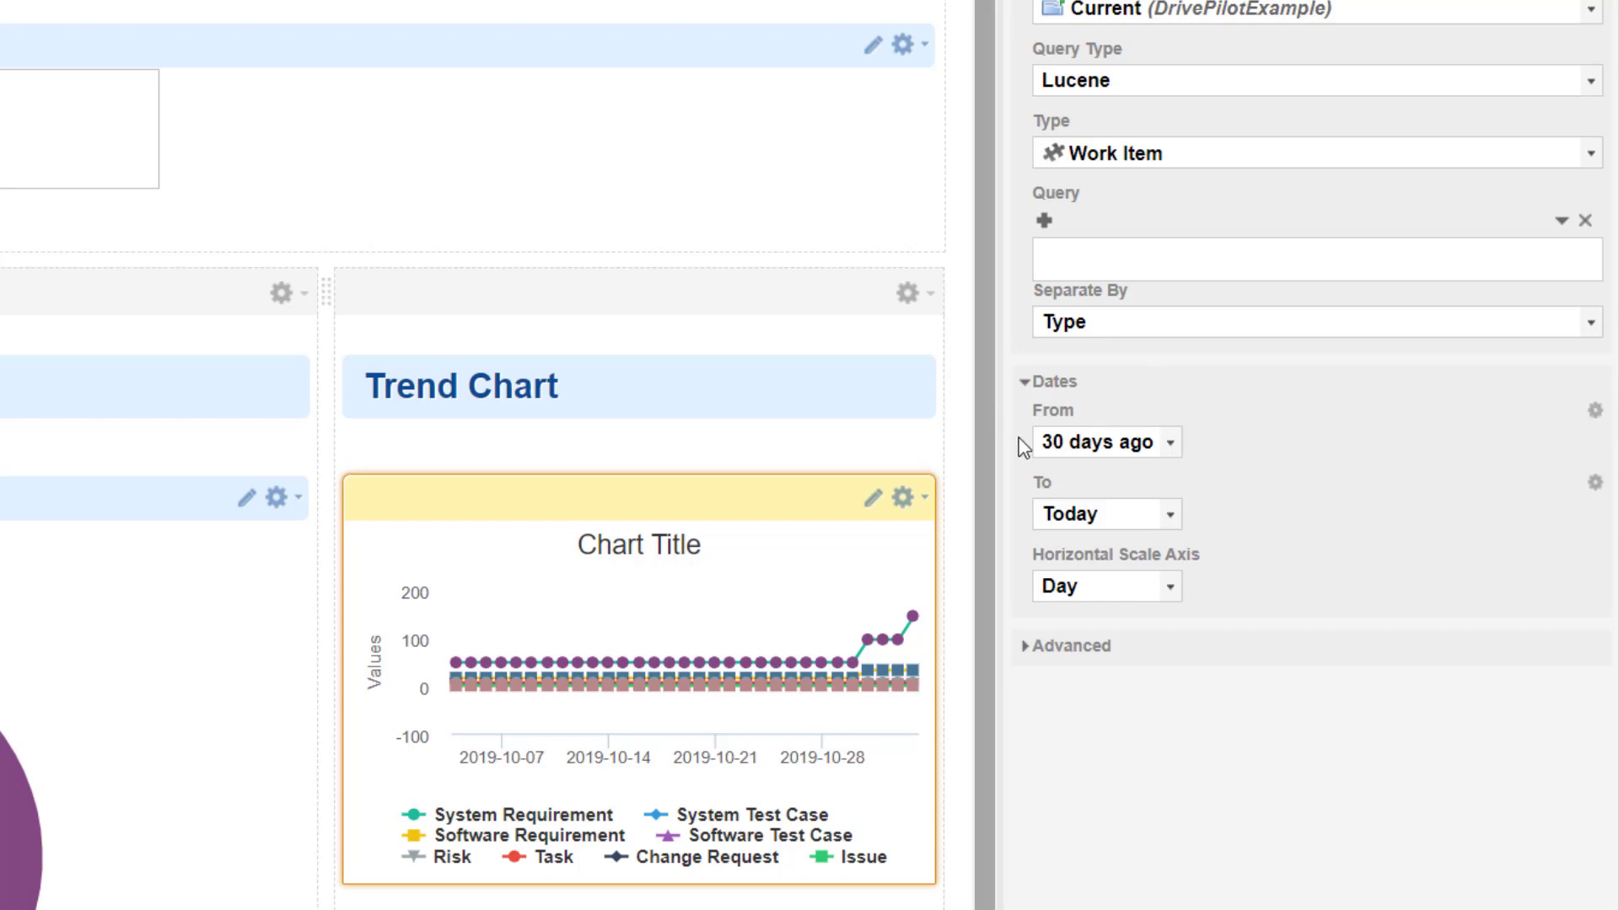
Step: Bind the Trend Chart's From date to the 'from' parameter and To date to 'to'
left_click(1595, 413)
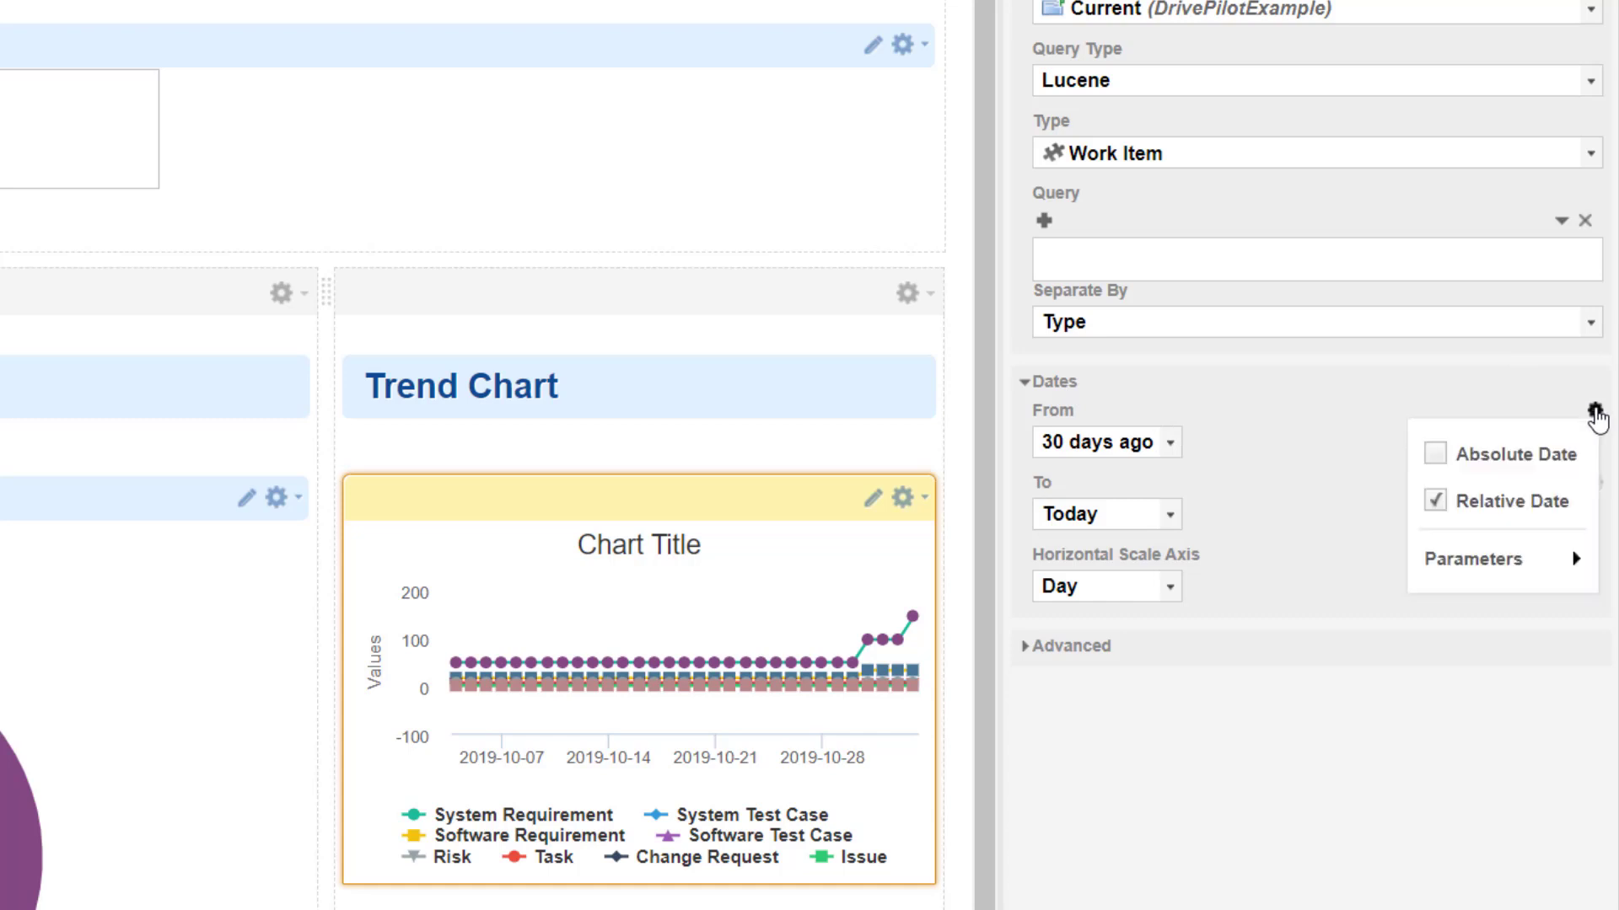
mouse_move(1514, 563)
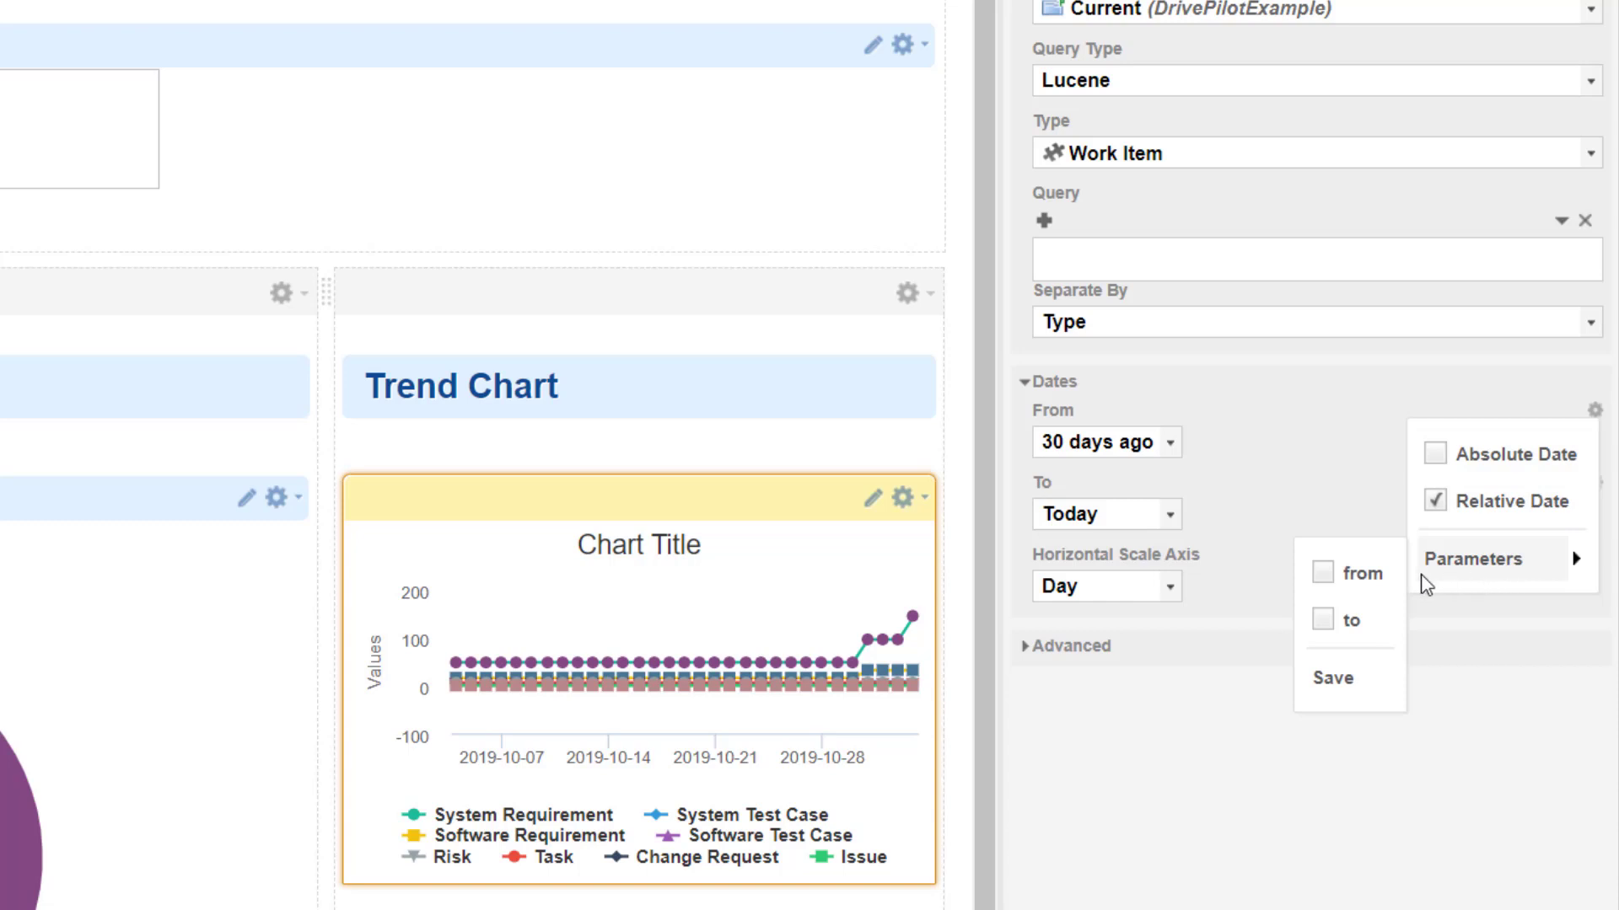
left_click(1358, 573)
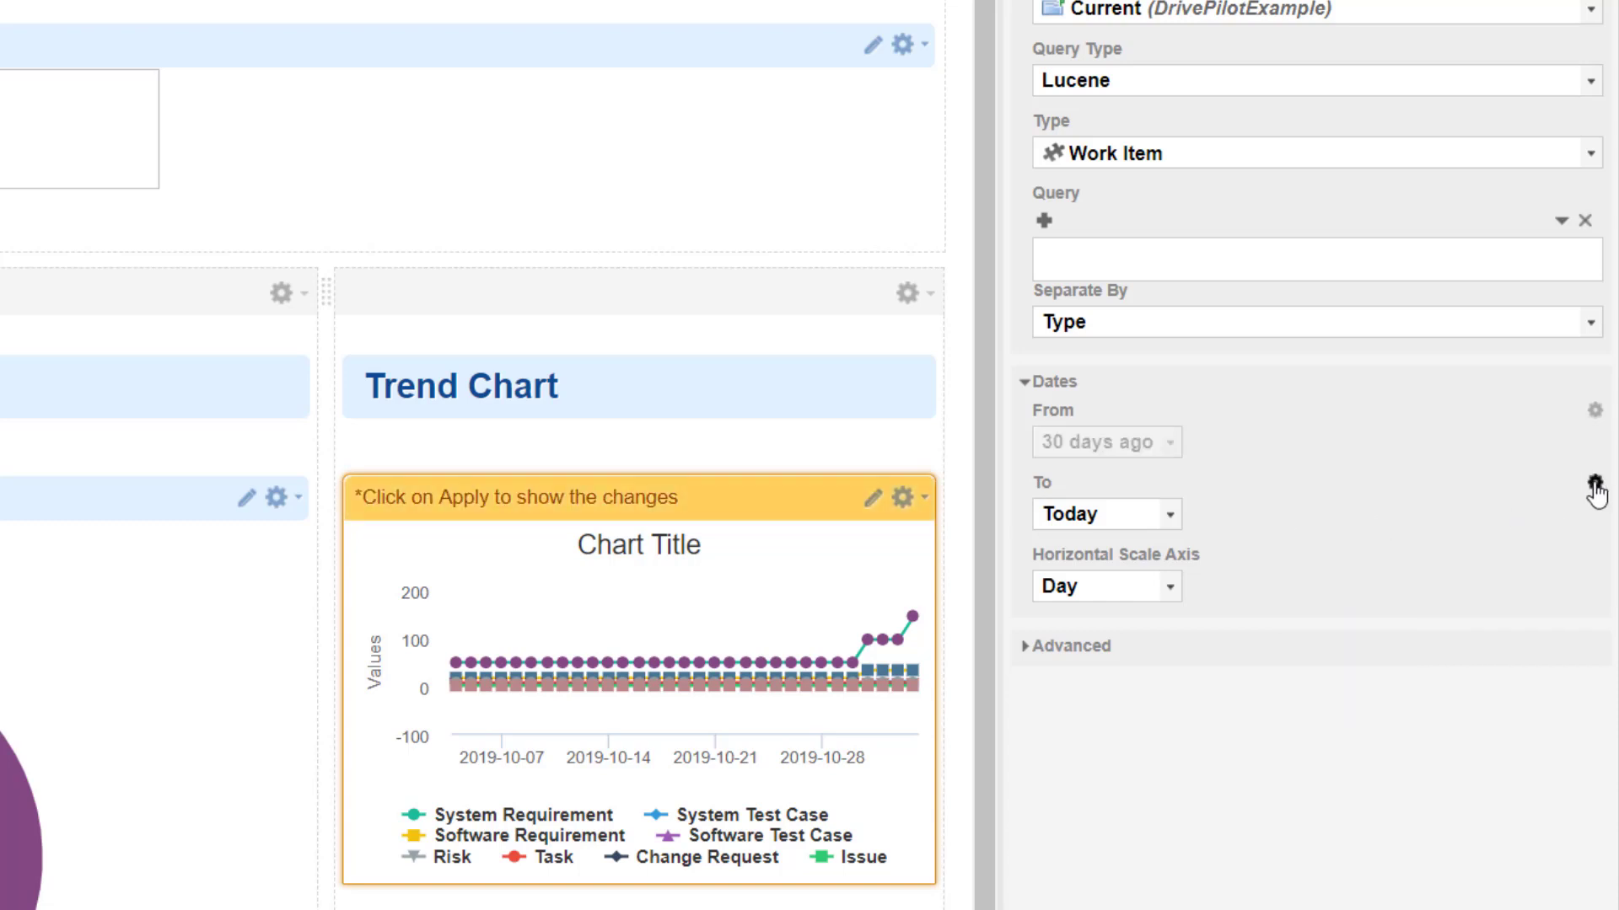
left_click(1593, 484)
mouse_move(1484, 630)
left_click(1340, 692)
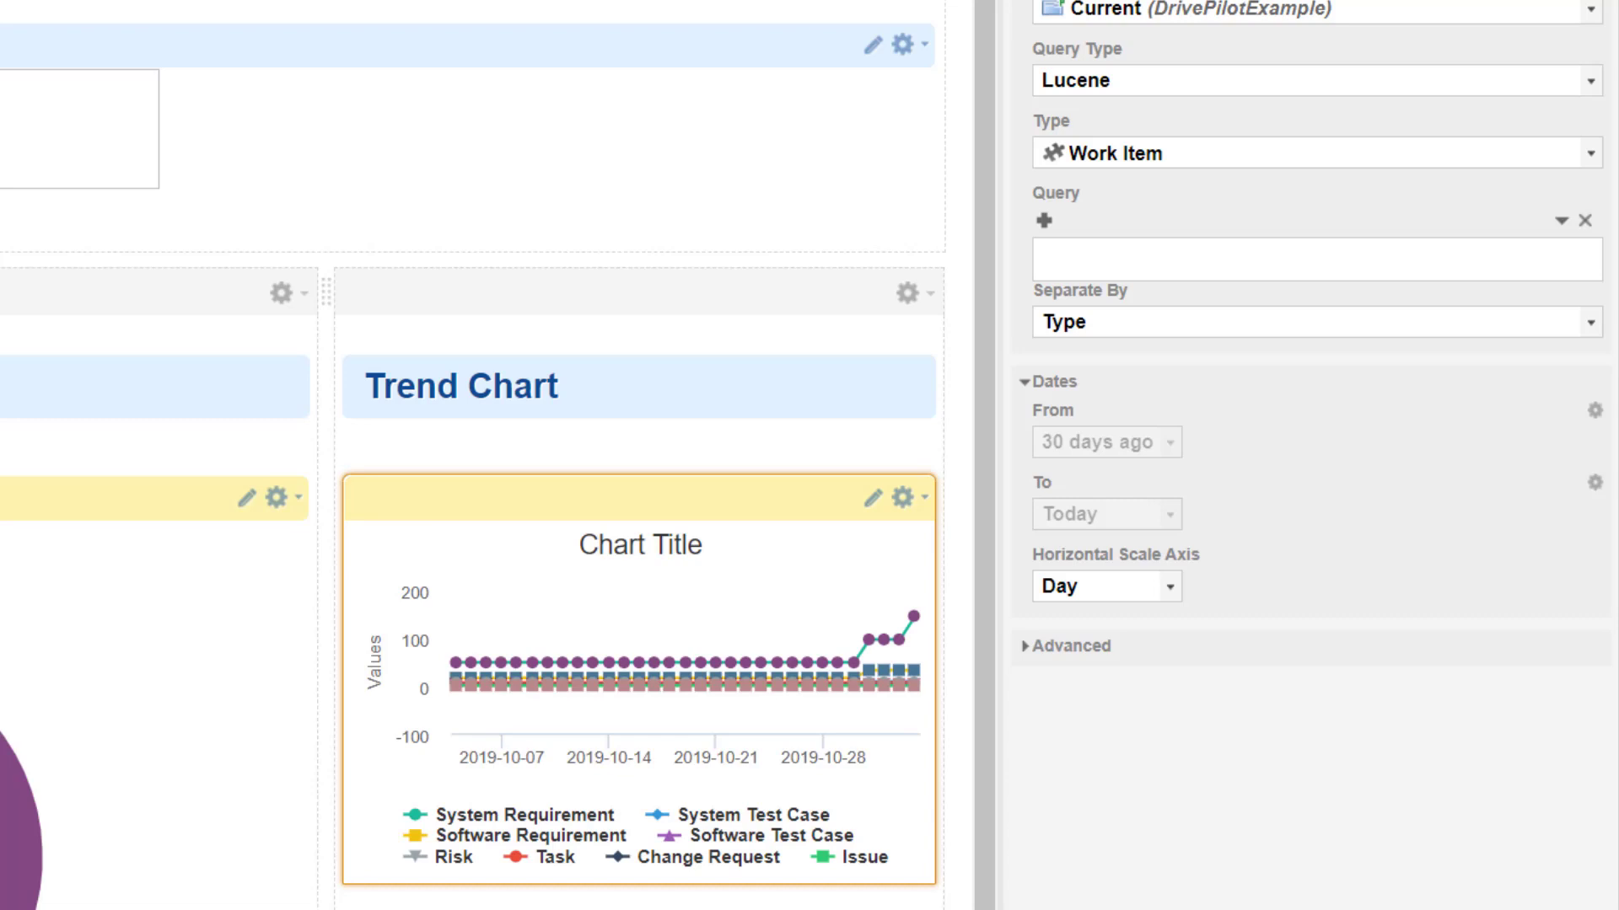
left_click(127, 497)
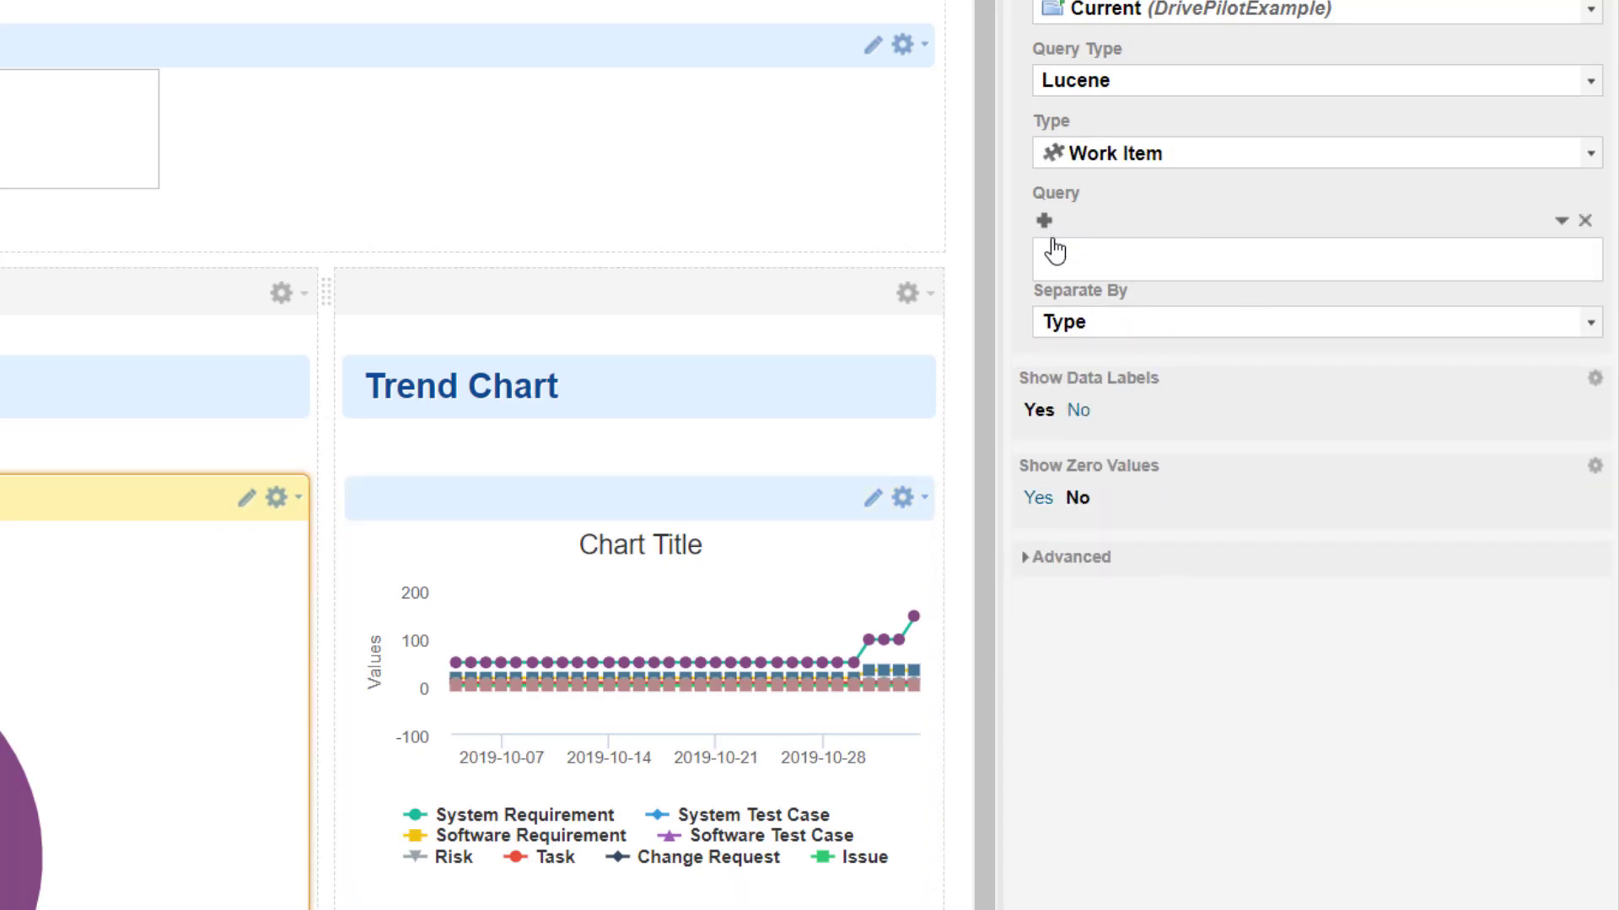
Step: Set the pie chart's Query Type to Lucene + Velocity, enter created[], and copy the search bar's created-date range
left_click(1141, 78)
left_click(1155, 170)
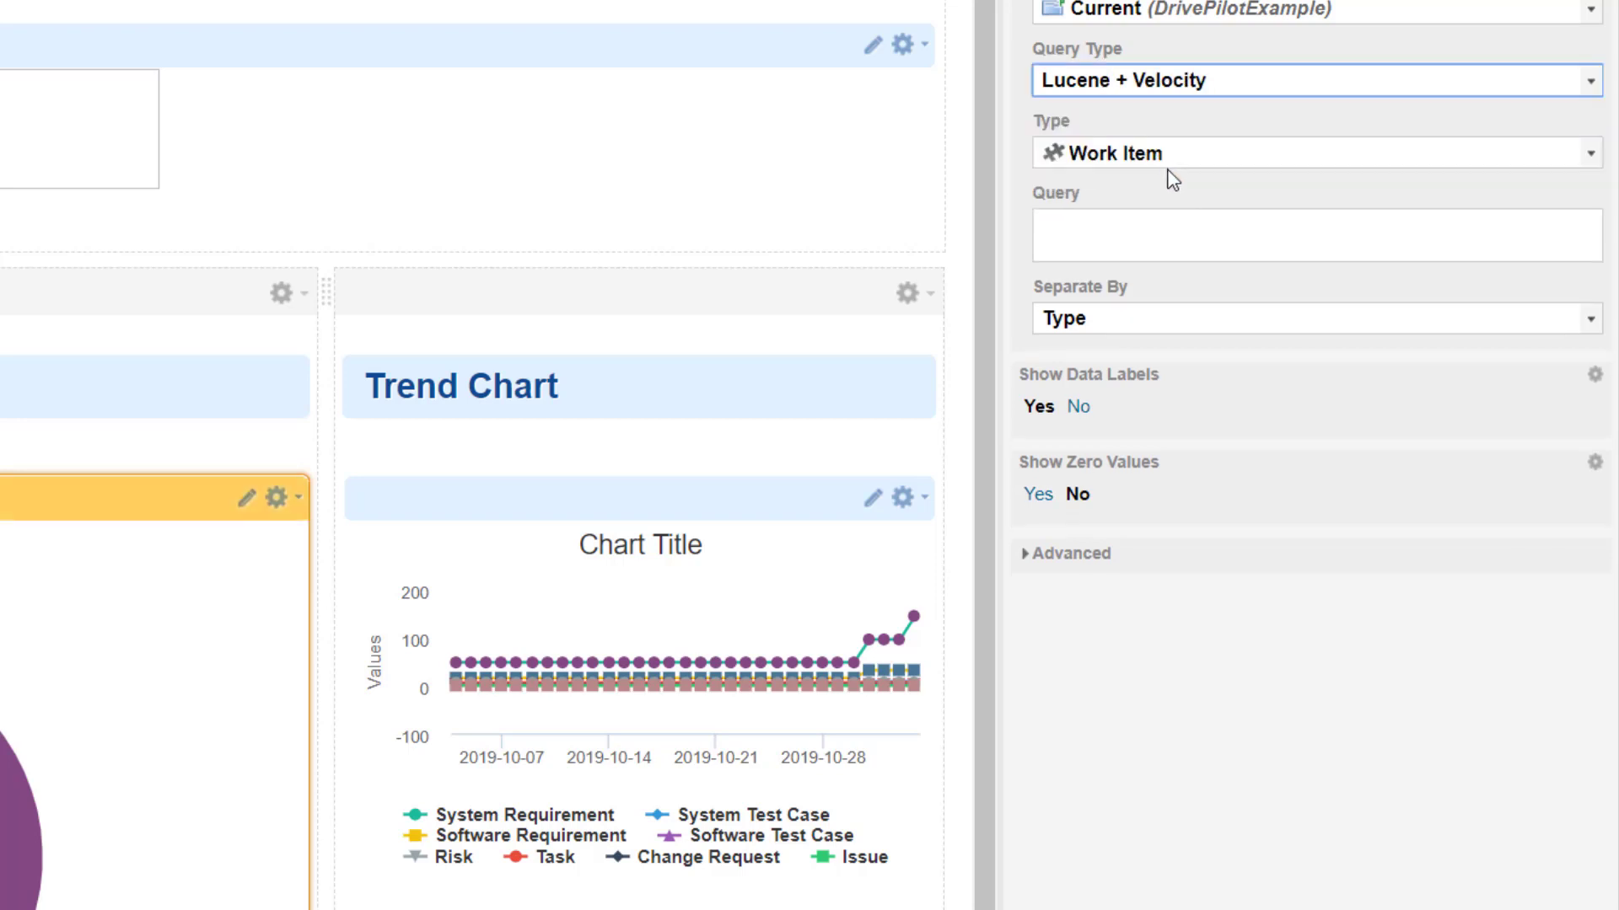
left_click(1091, 219)
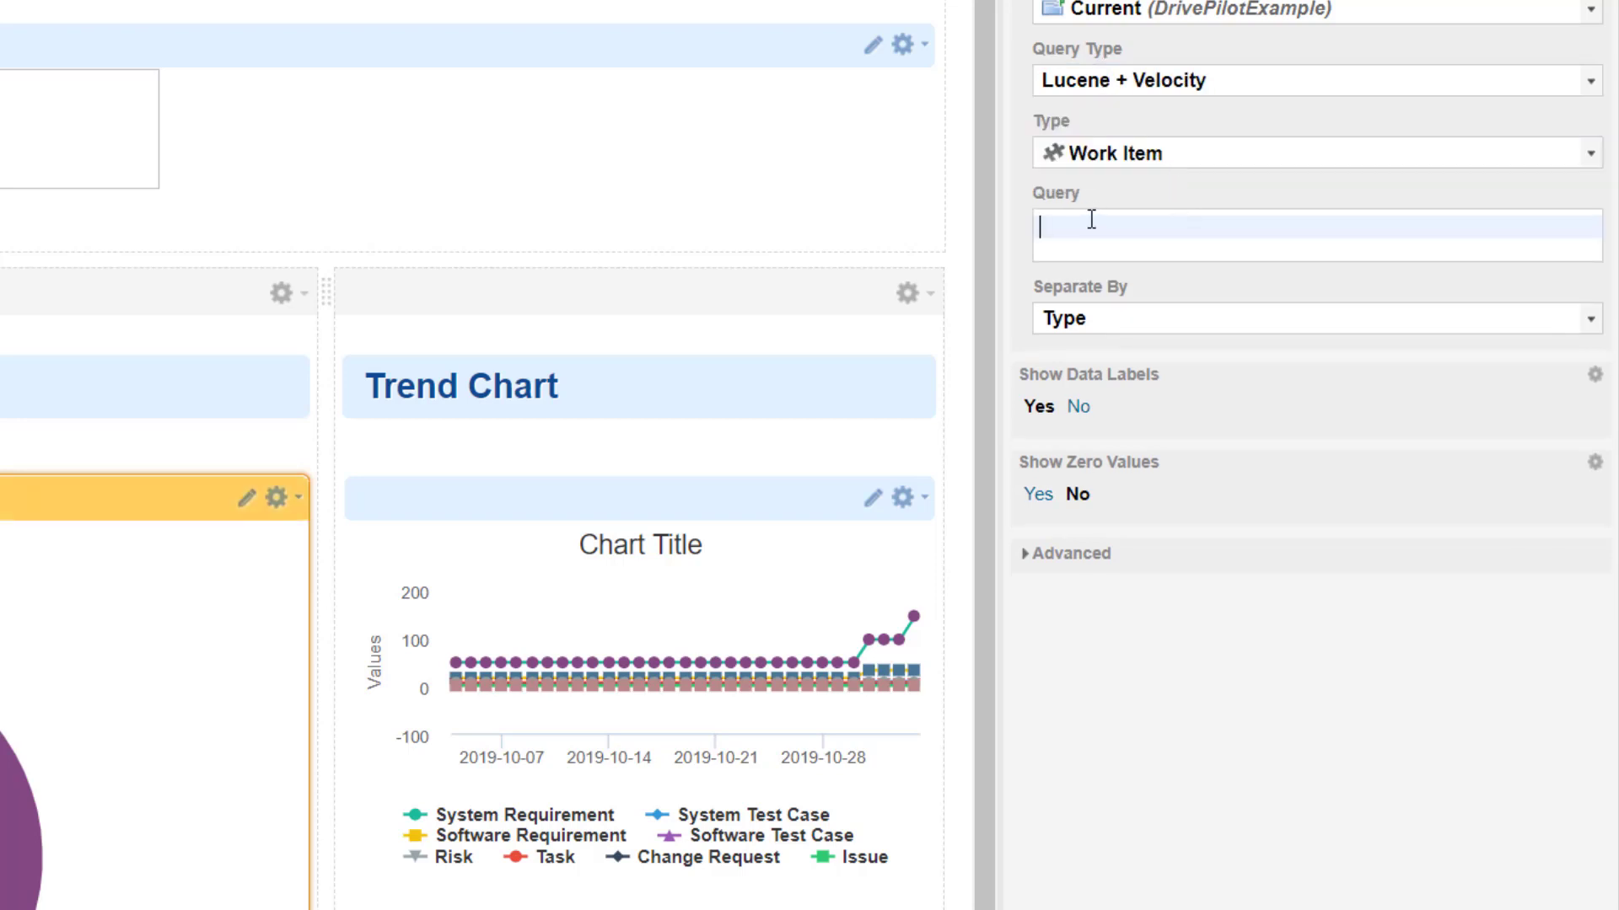
type("created[]")
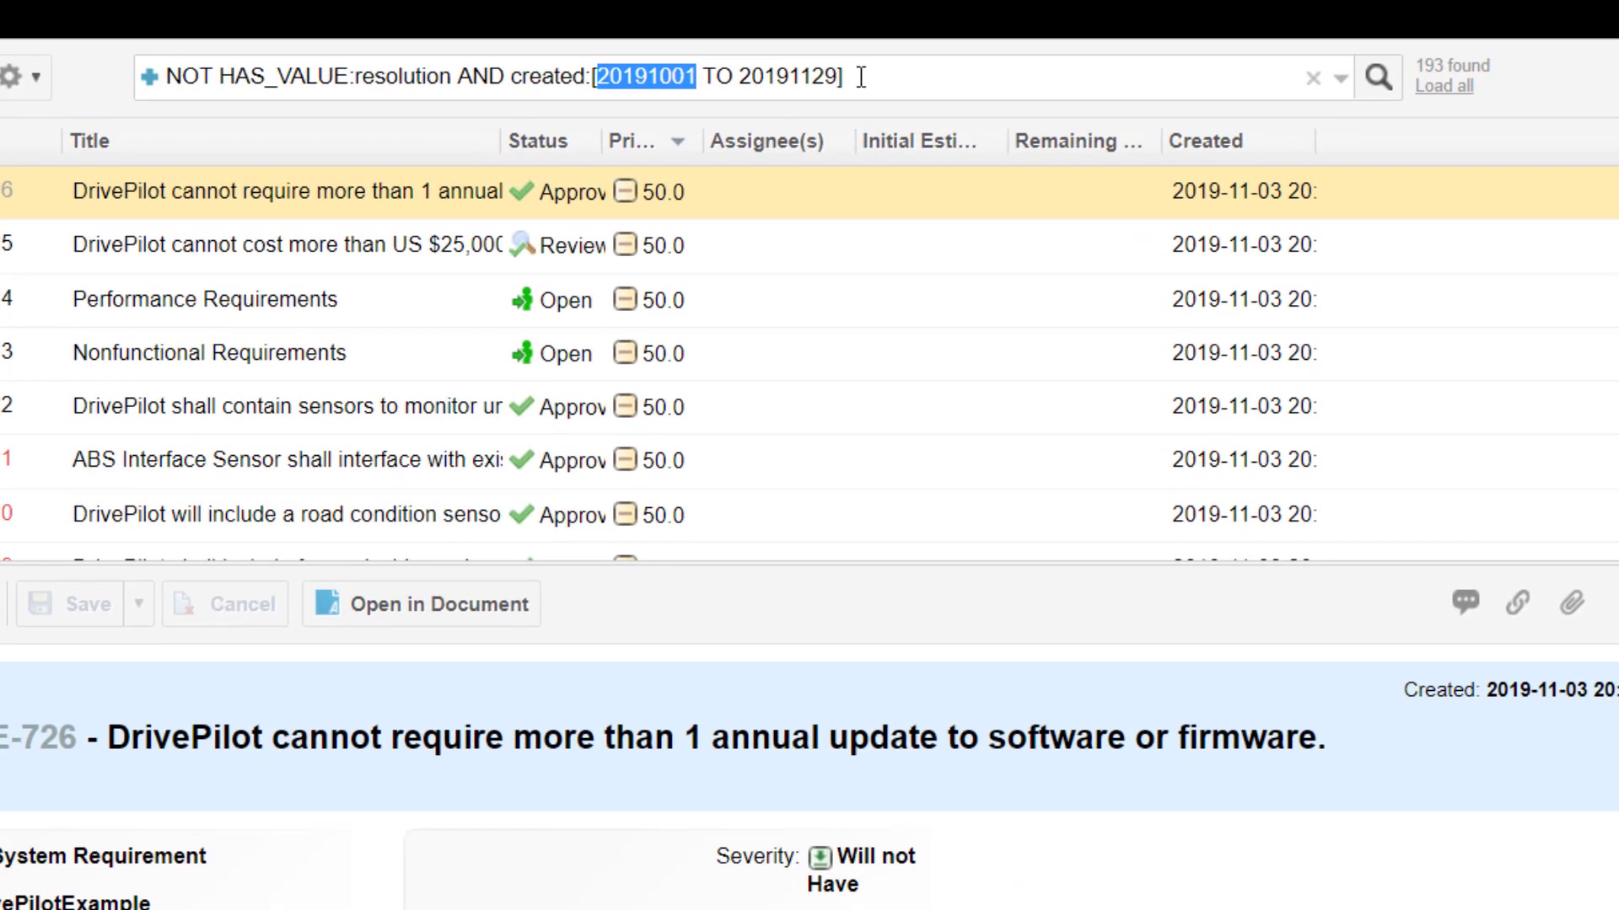
left_click_drag(860, 76, 511, 76)
key("ctrl+c")
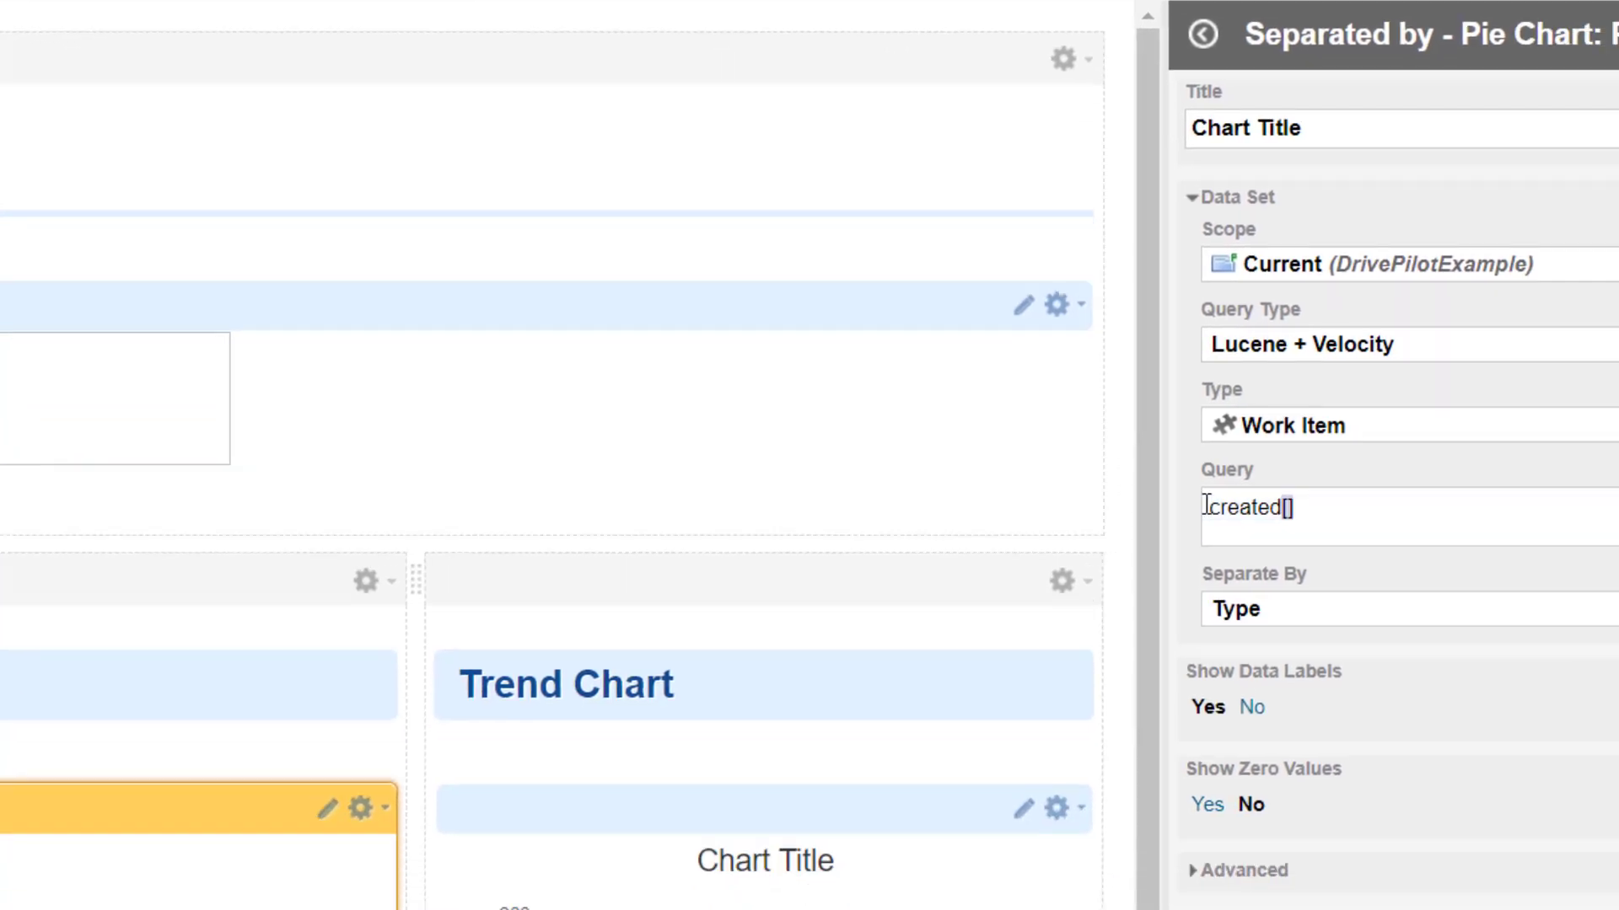
Step: Paste created:[20191001 TO 20191129] and replace both dates with $pageParameters.from/to.toLucene()
key("ctrl+a")
key("ctrl+v")
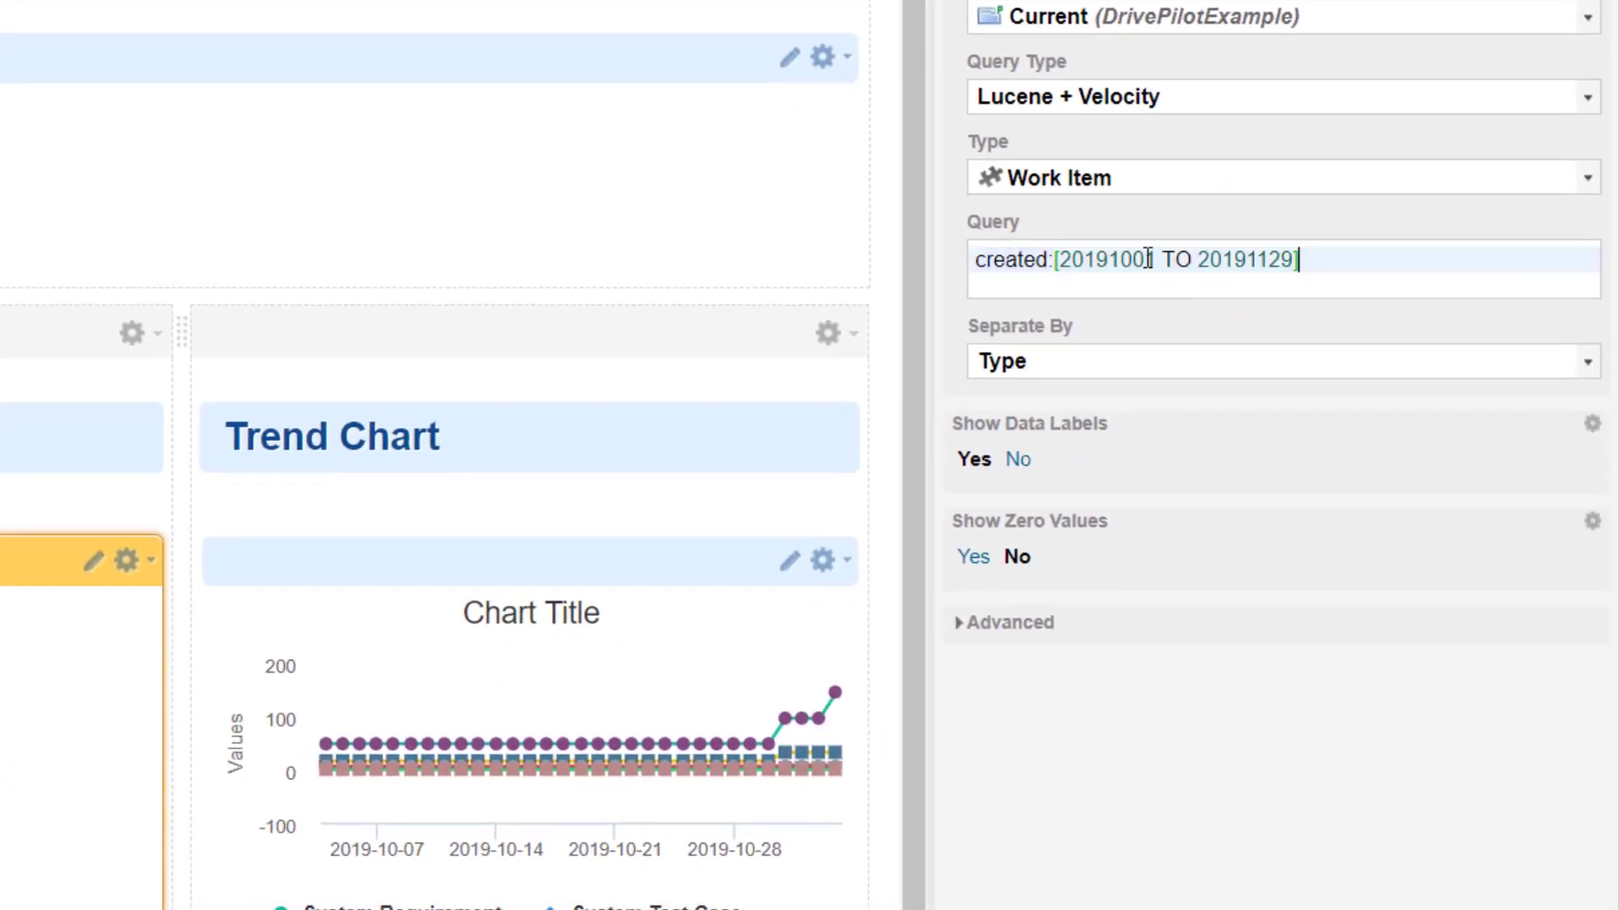
double_click(1113, 260)
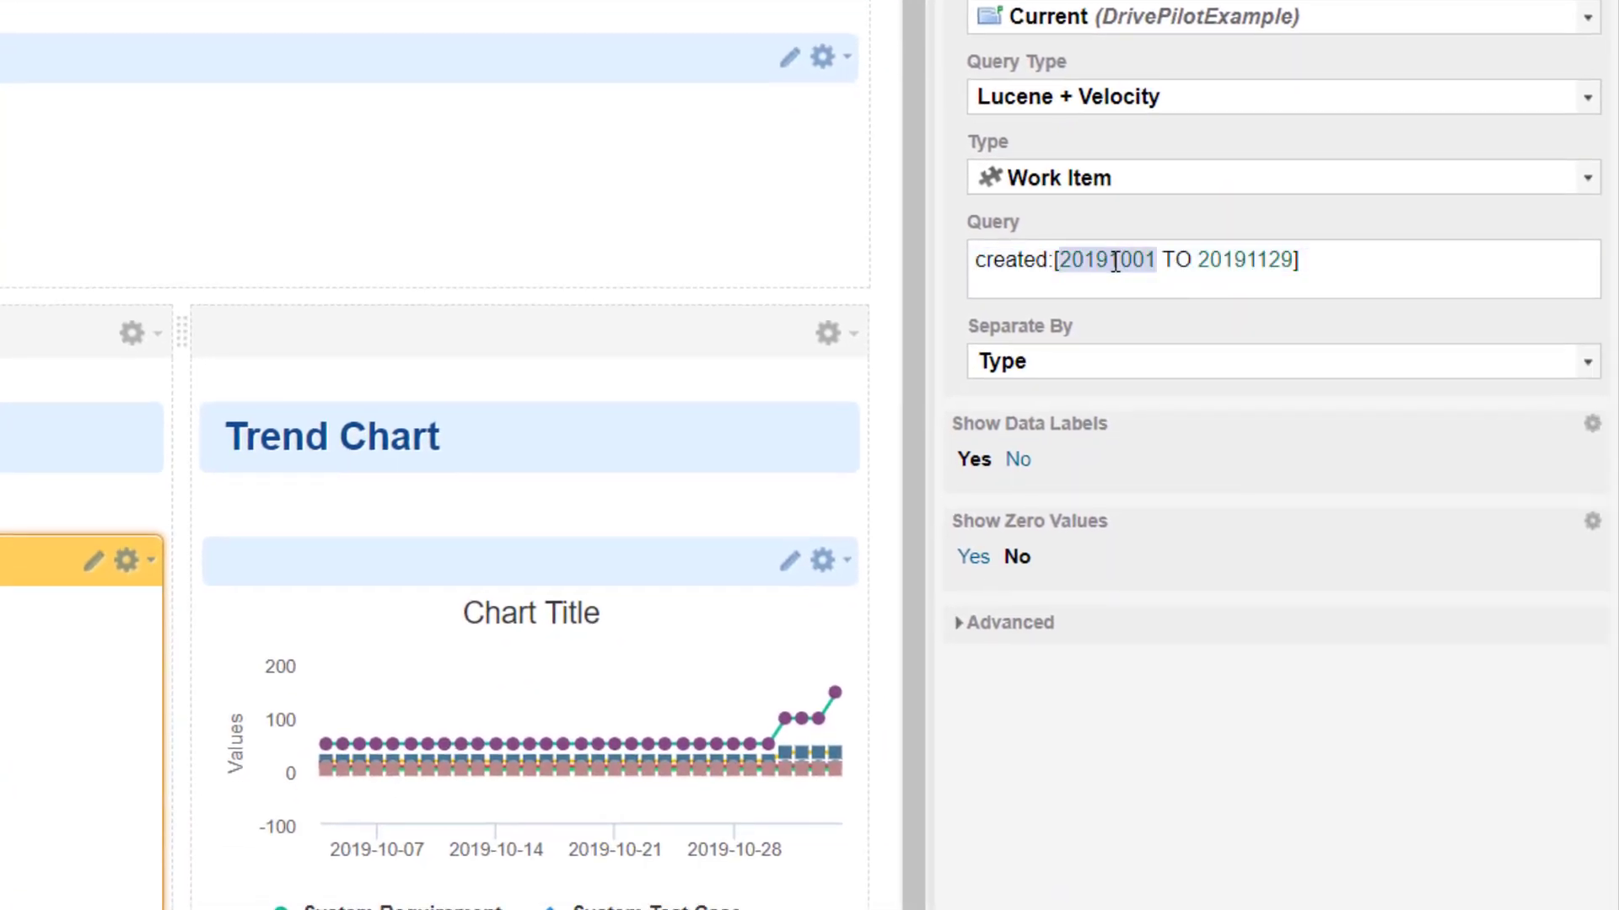
type("$page")
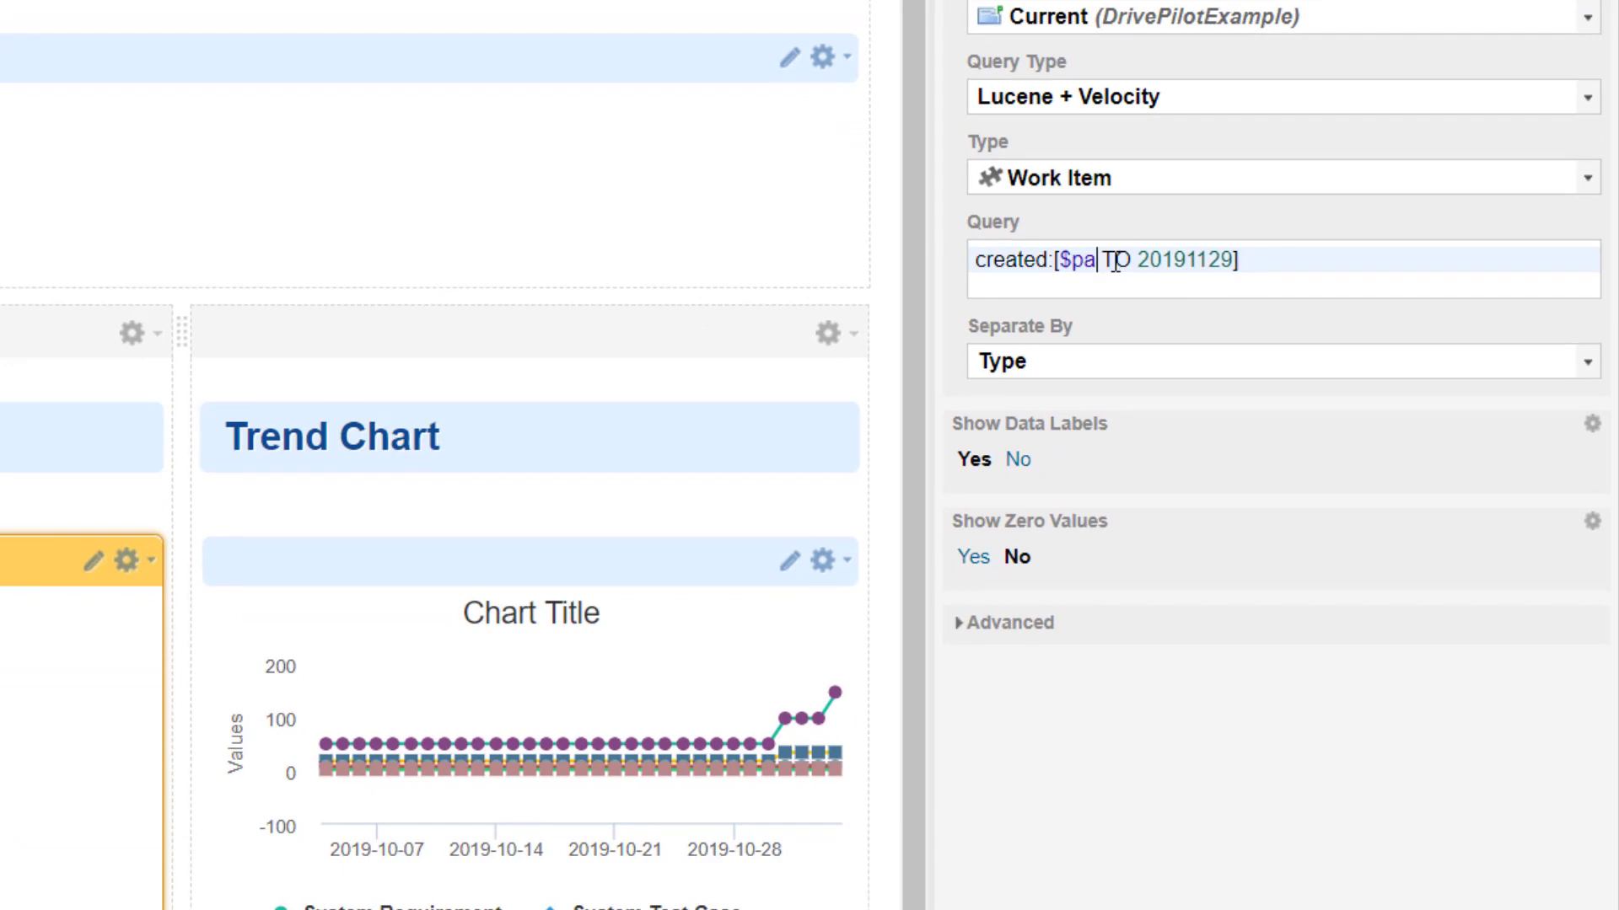
type("Parameters")
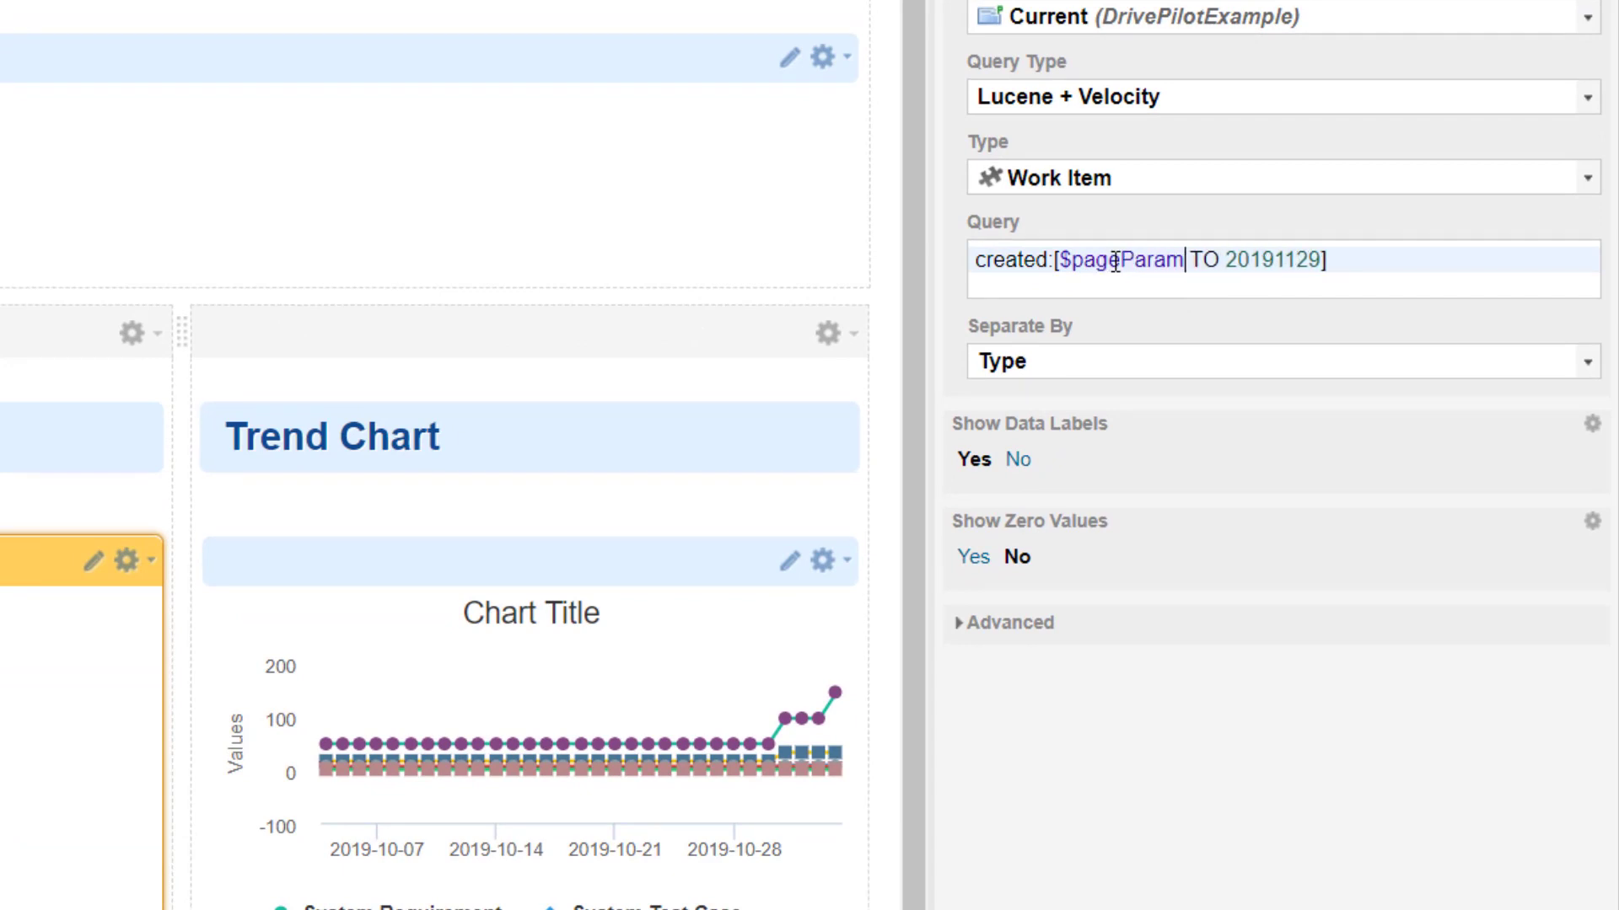
type(".from.")
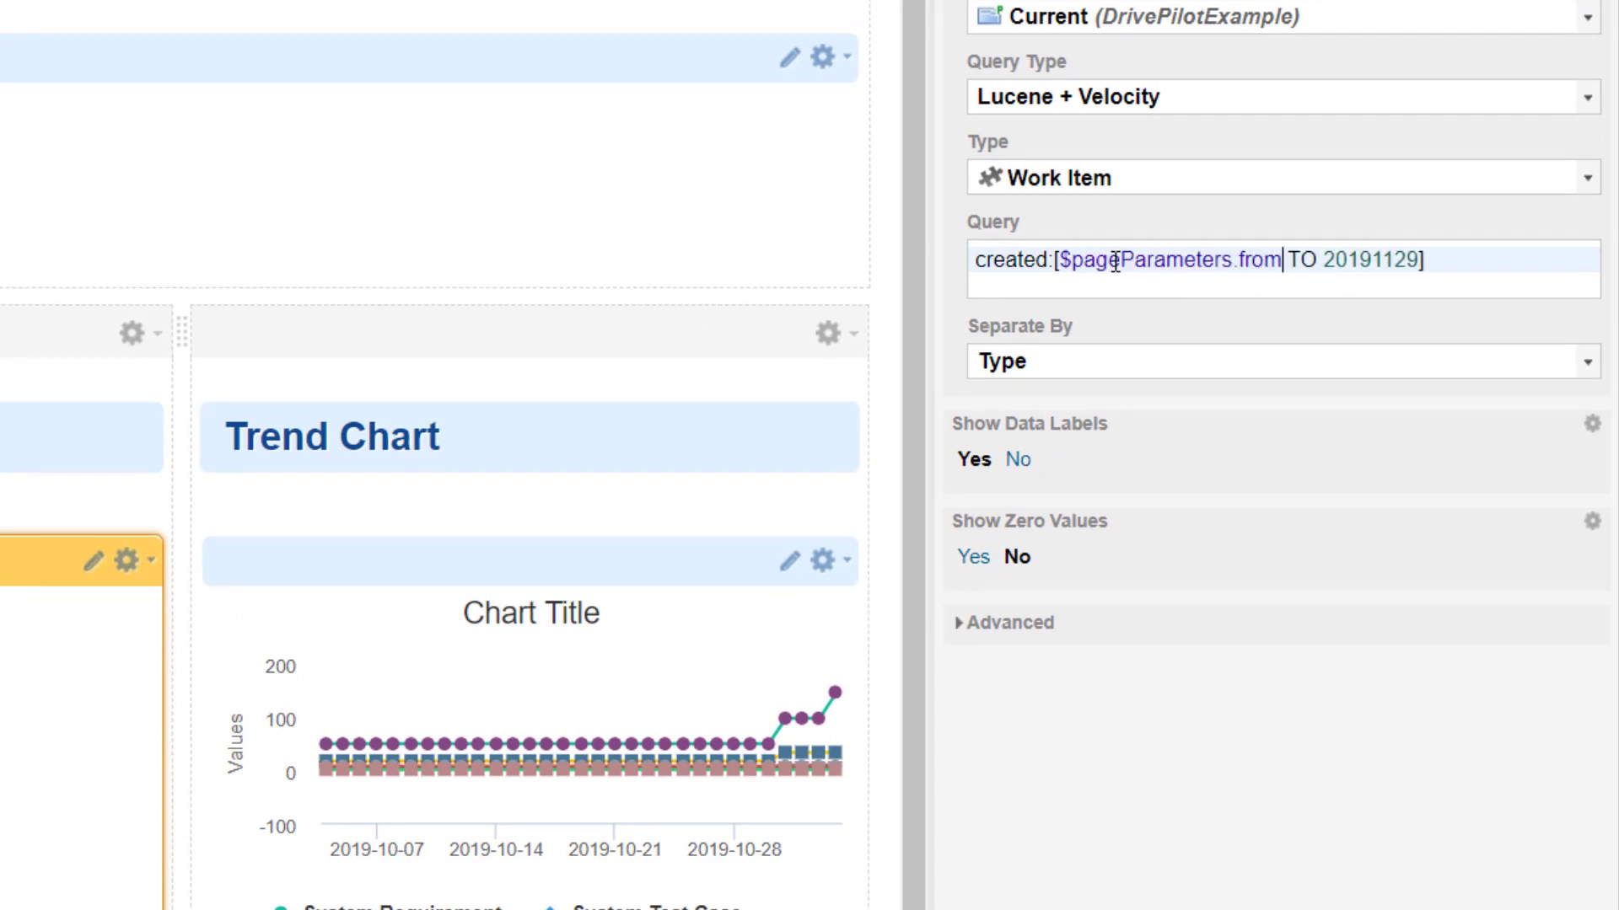
type("Lucene()")
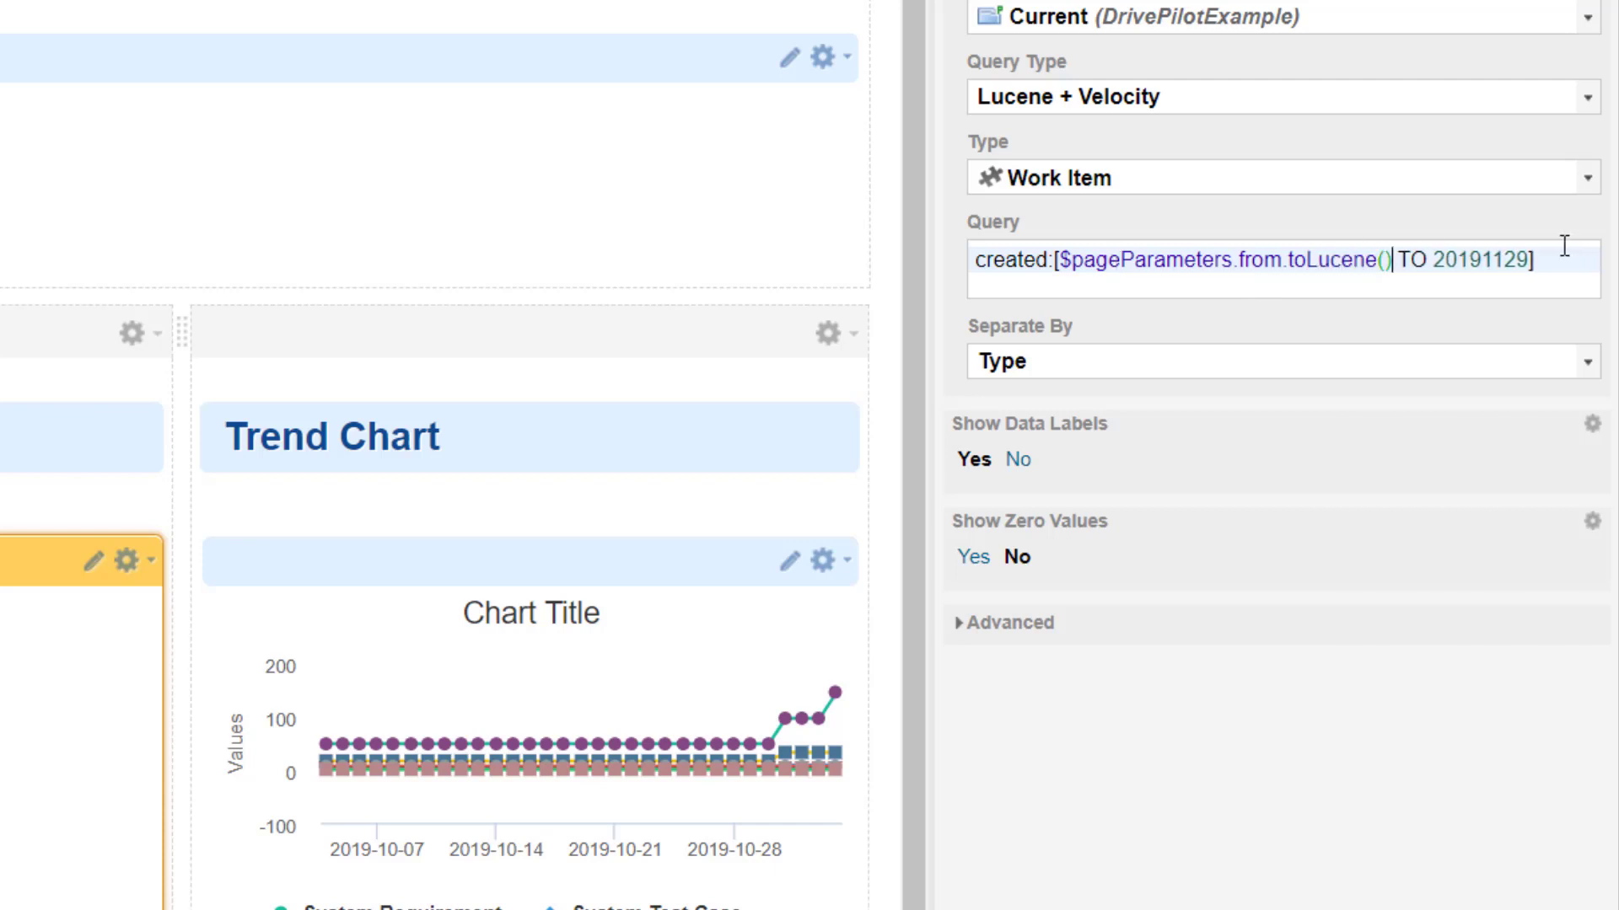
double_click(1477, 262)
type("$pageParameters.")
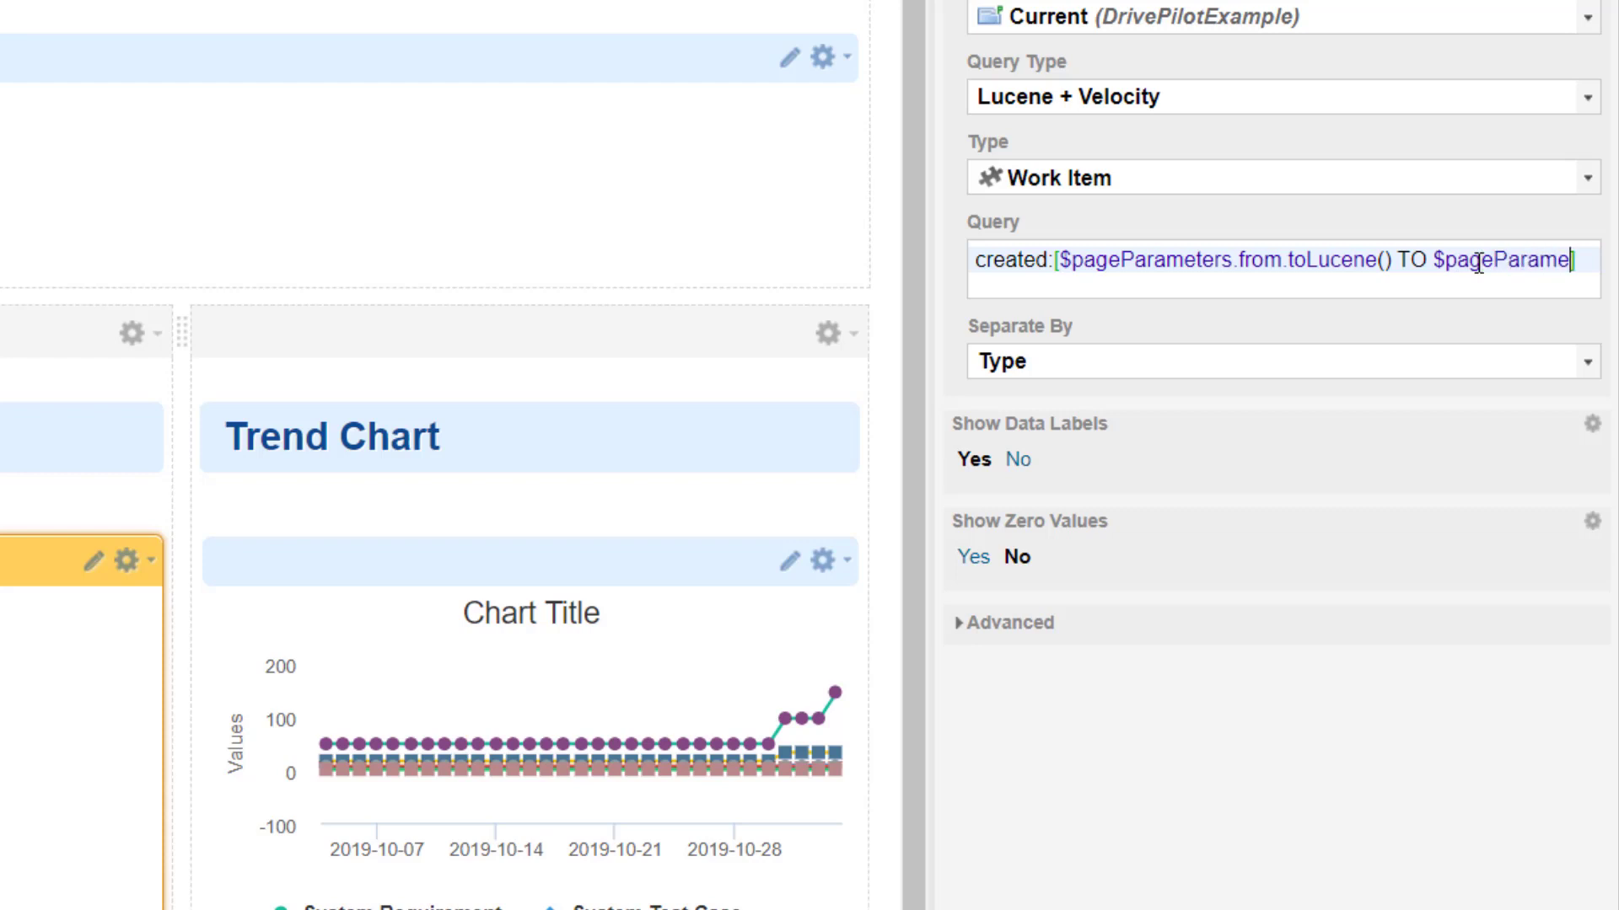
type("to")
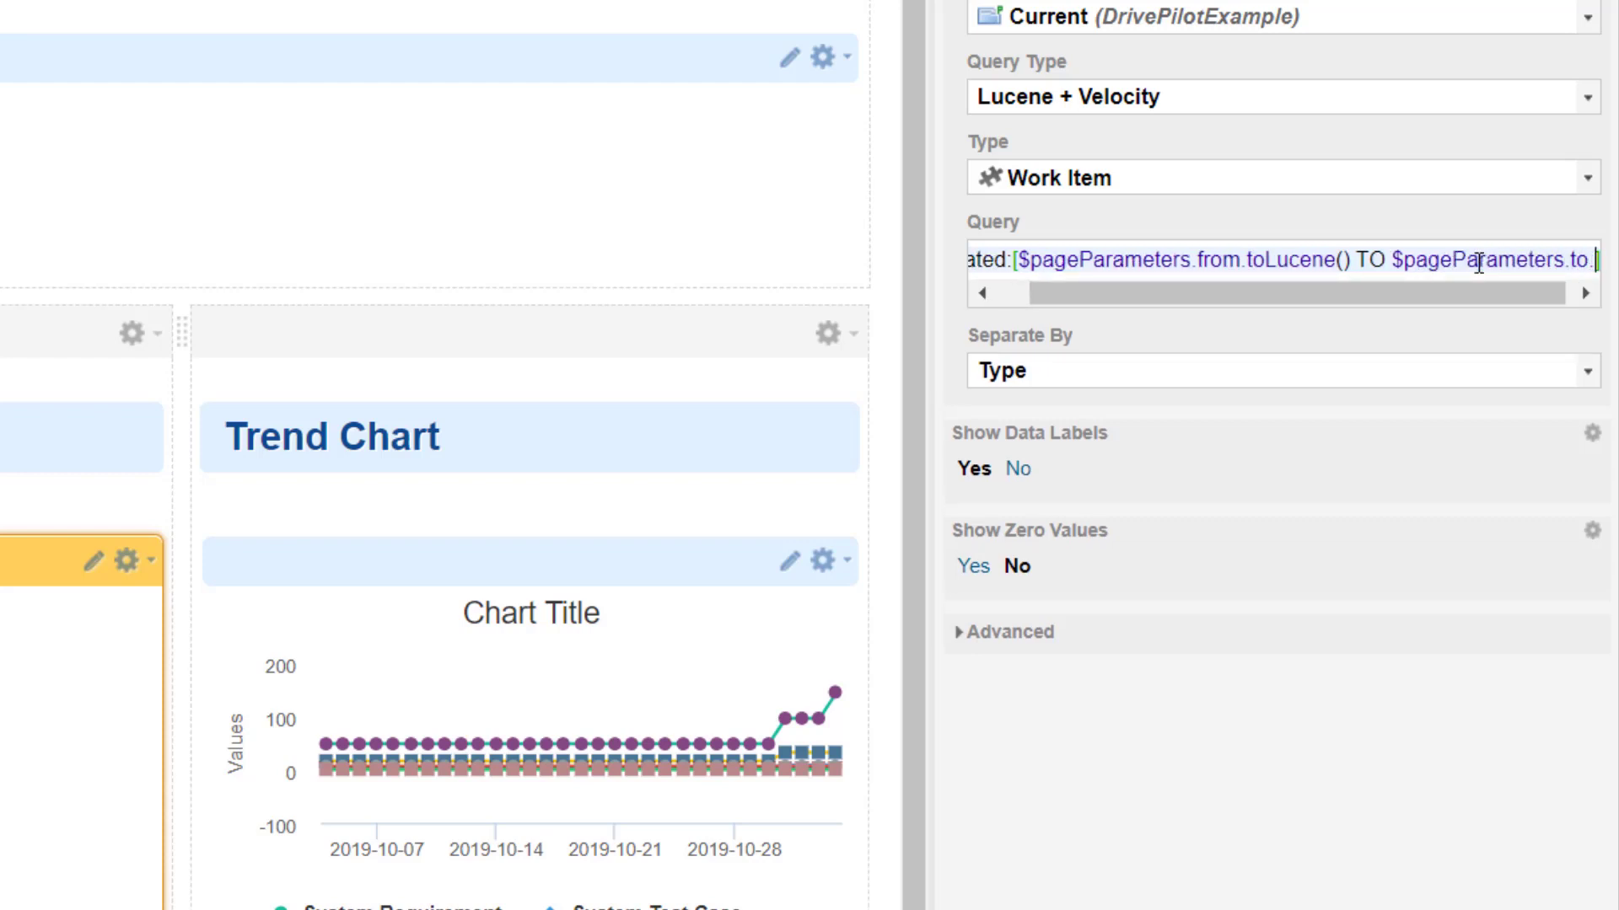
type(".toLucene()")
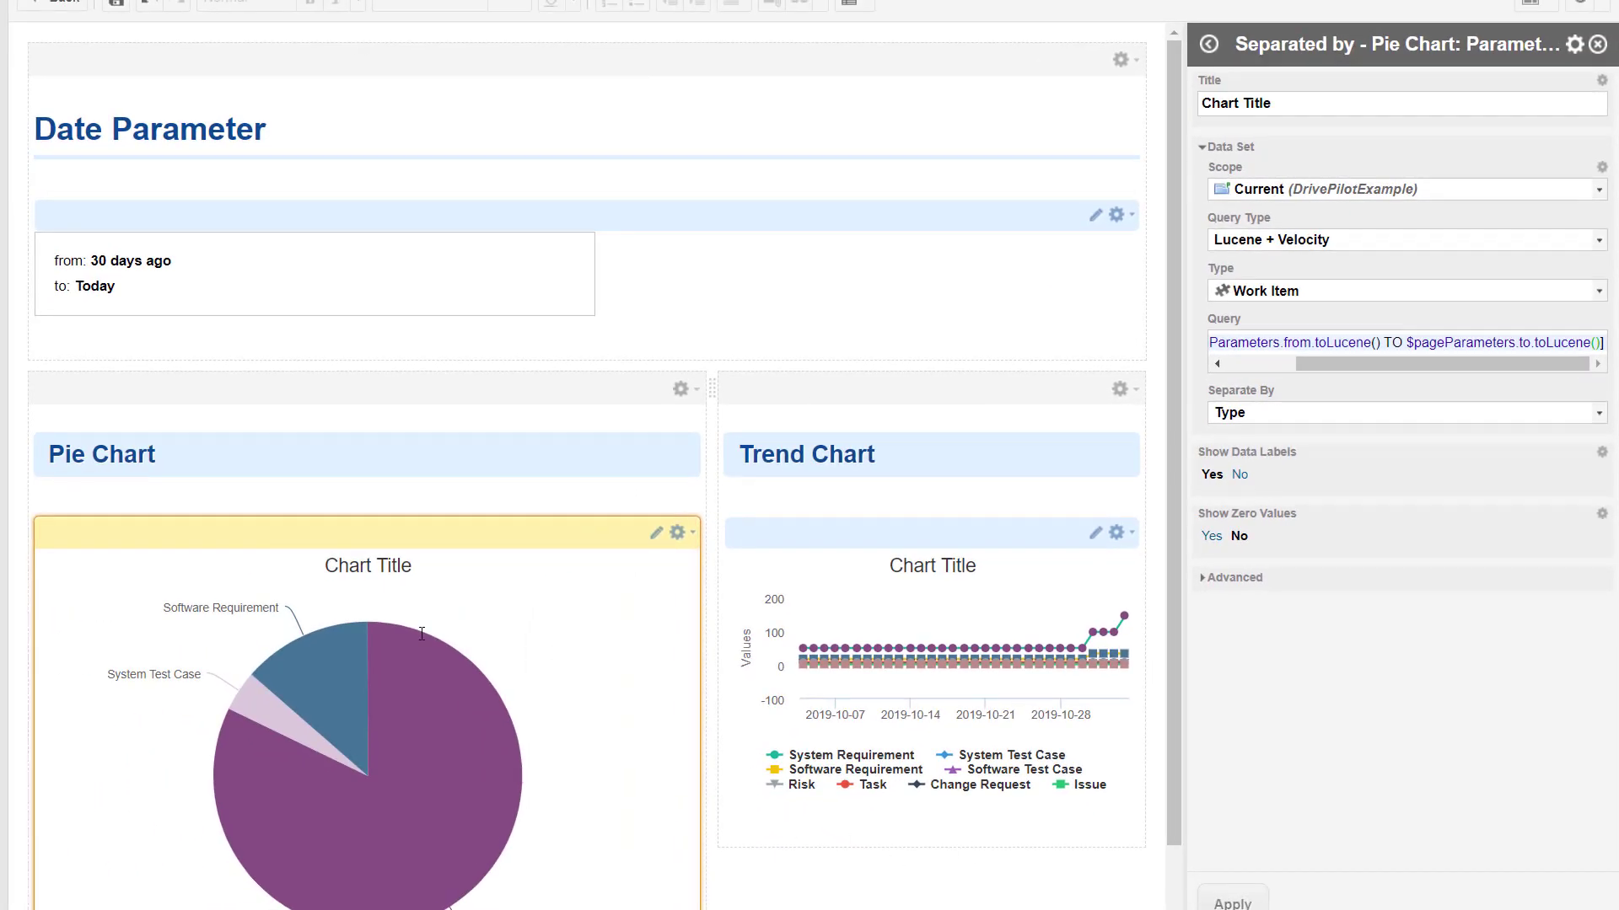
Step: Save the page, return to view mode, and apply a 'from' date of Yesterday
left_click(120, 4)
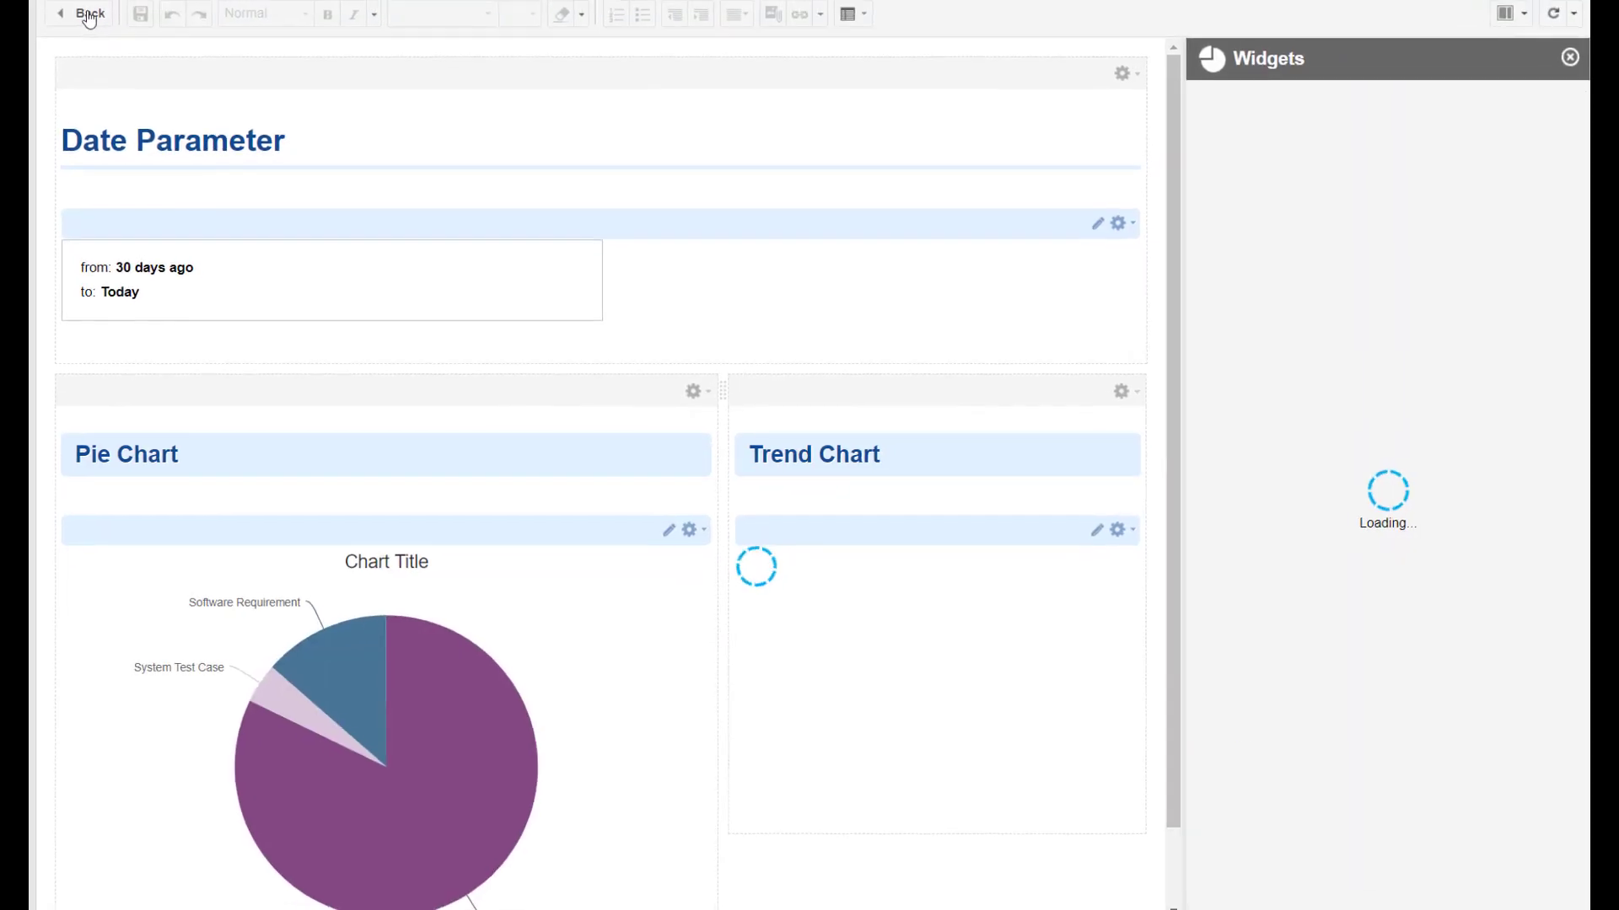
left_click(101, 24)
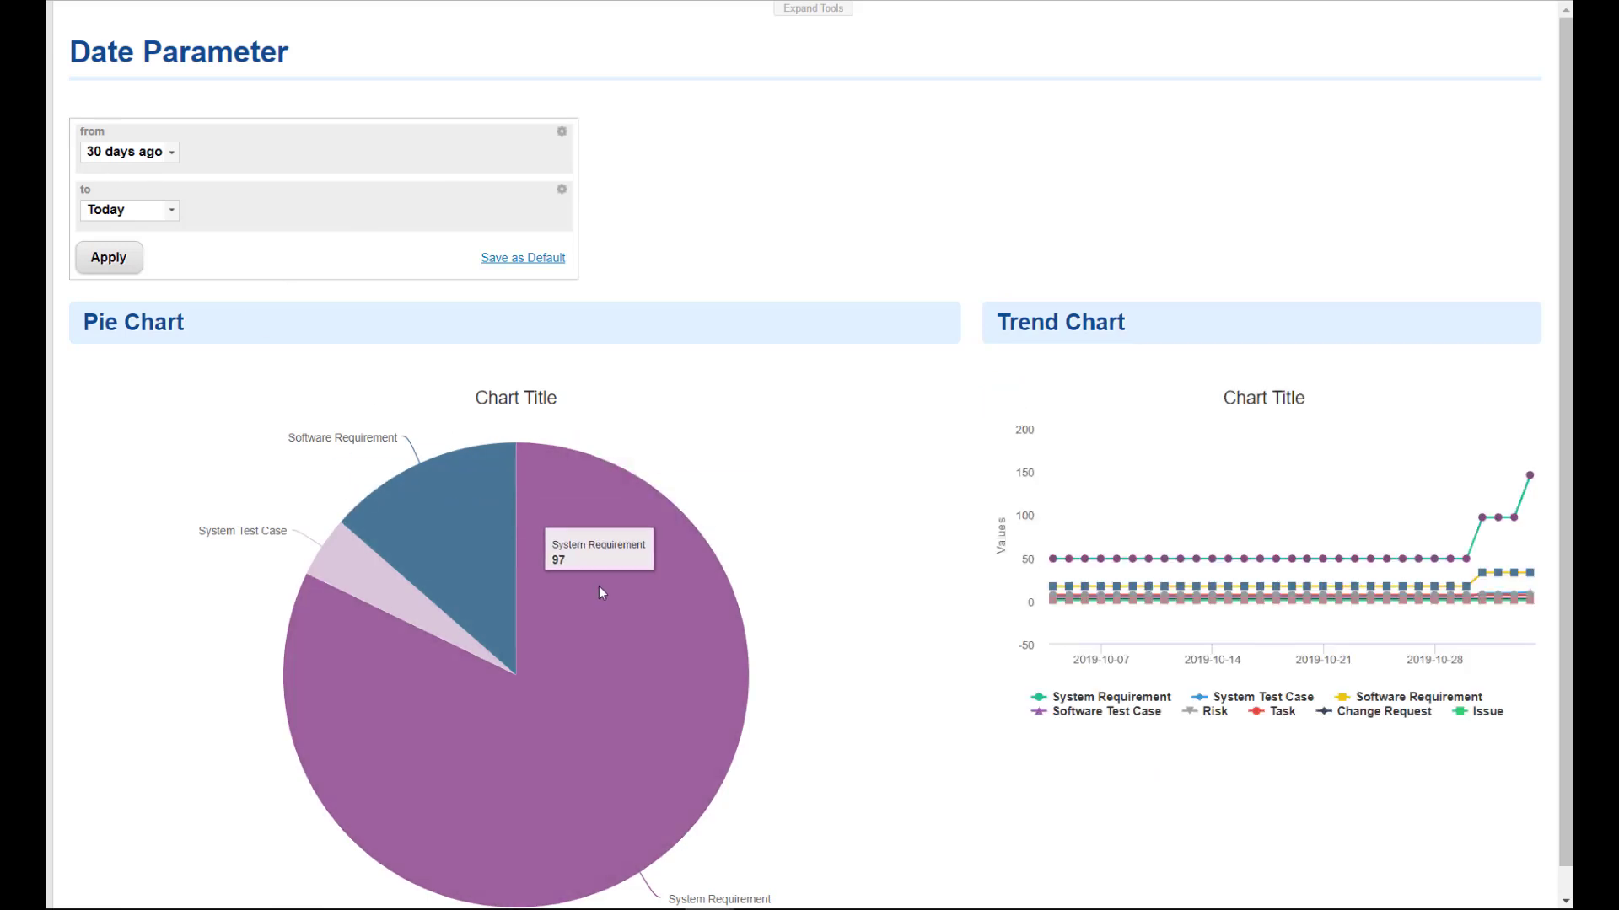
left_click(172, 156)
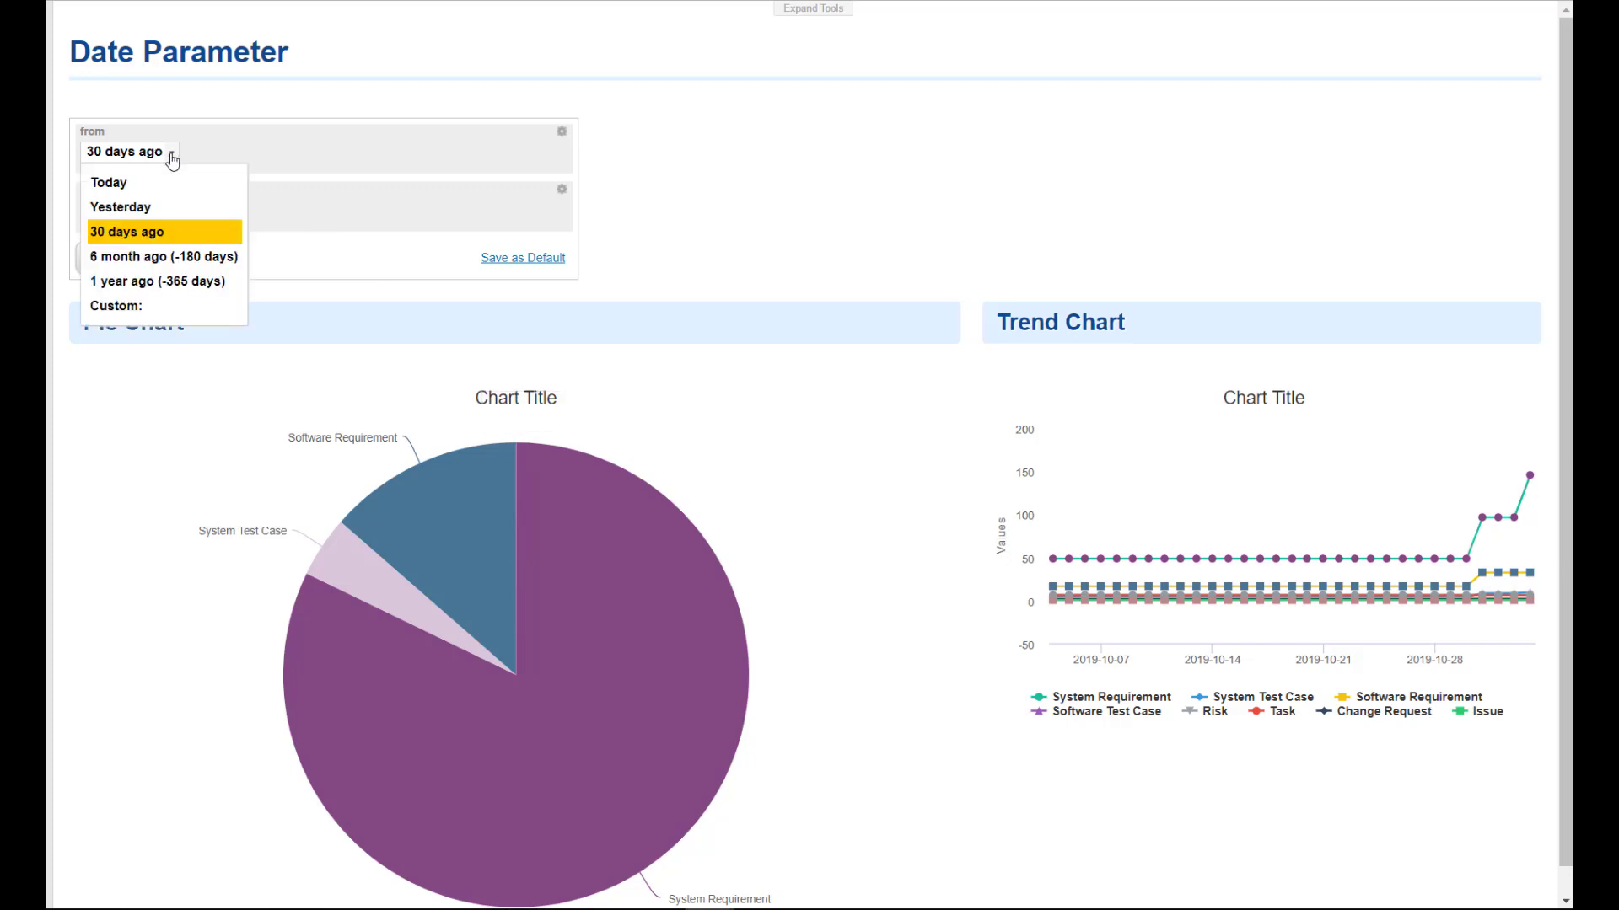
left_click(148, 208)
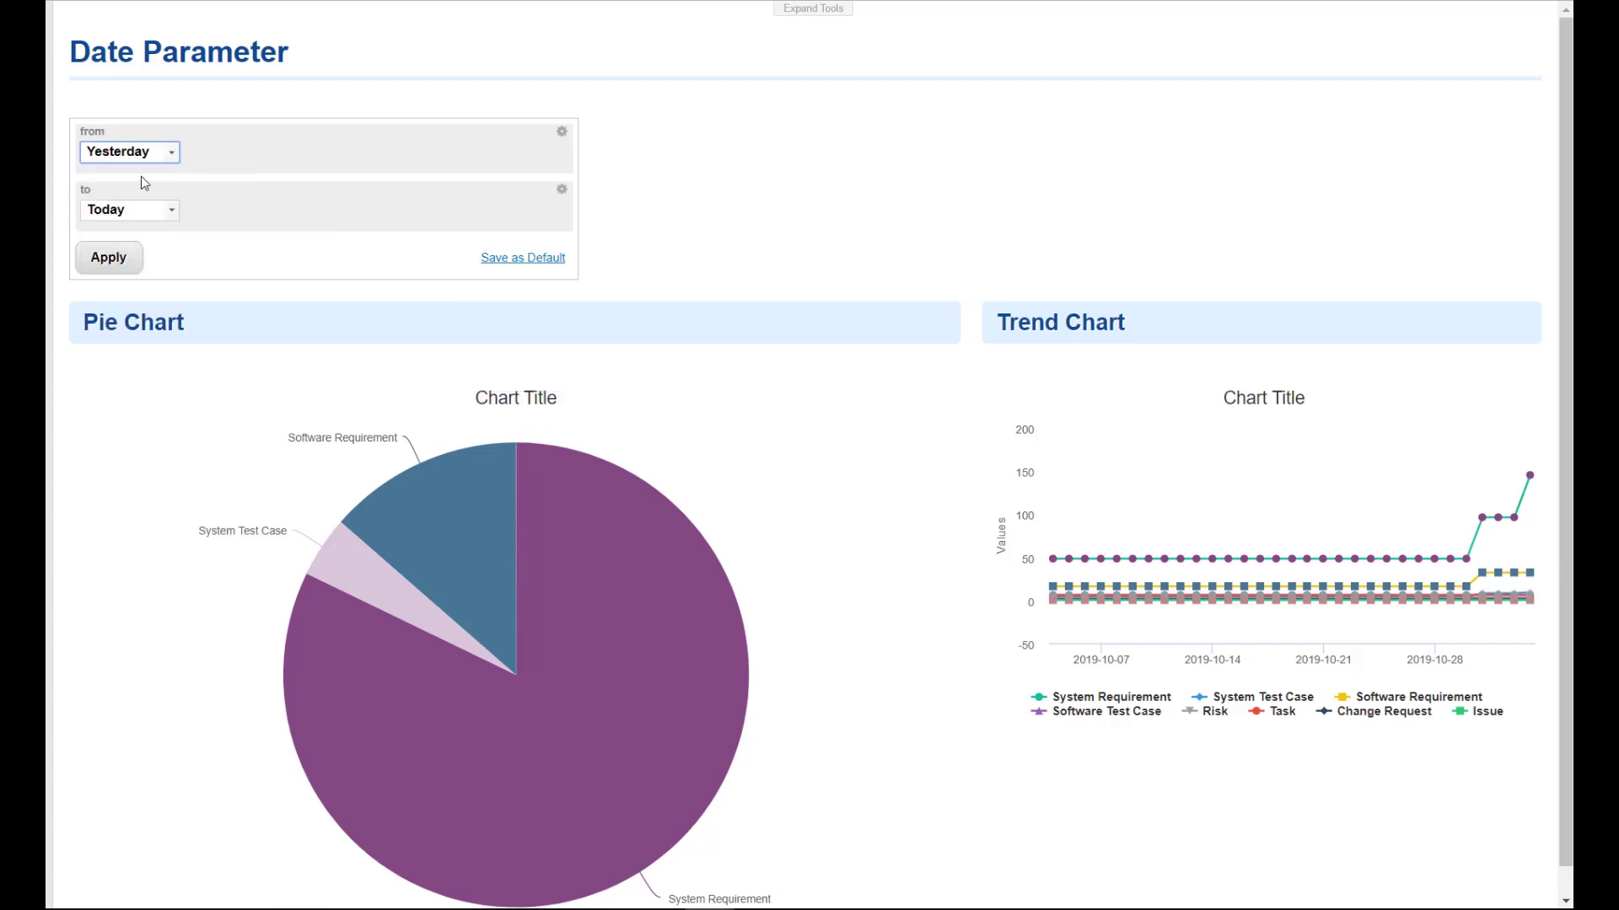
left_click(135, 257)
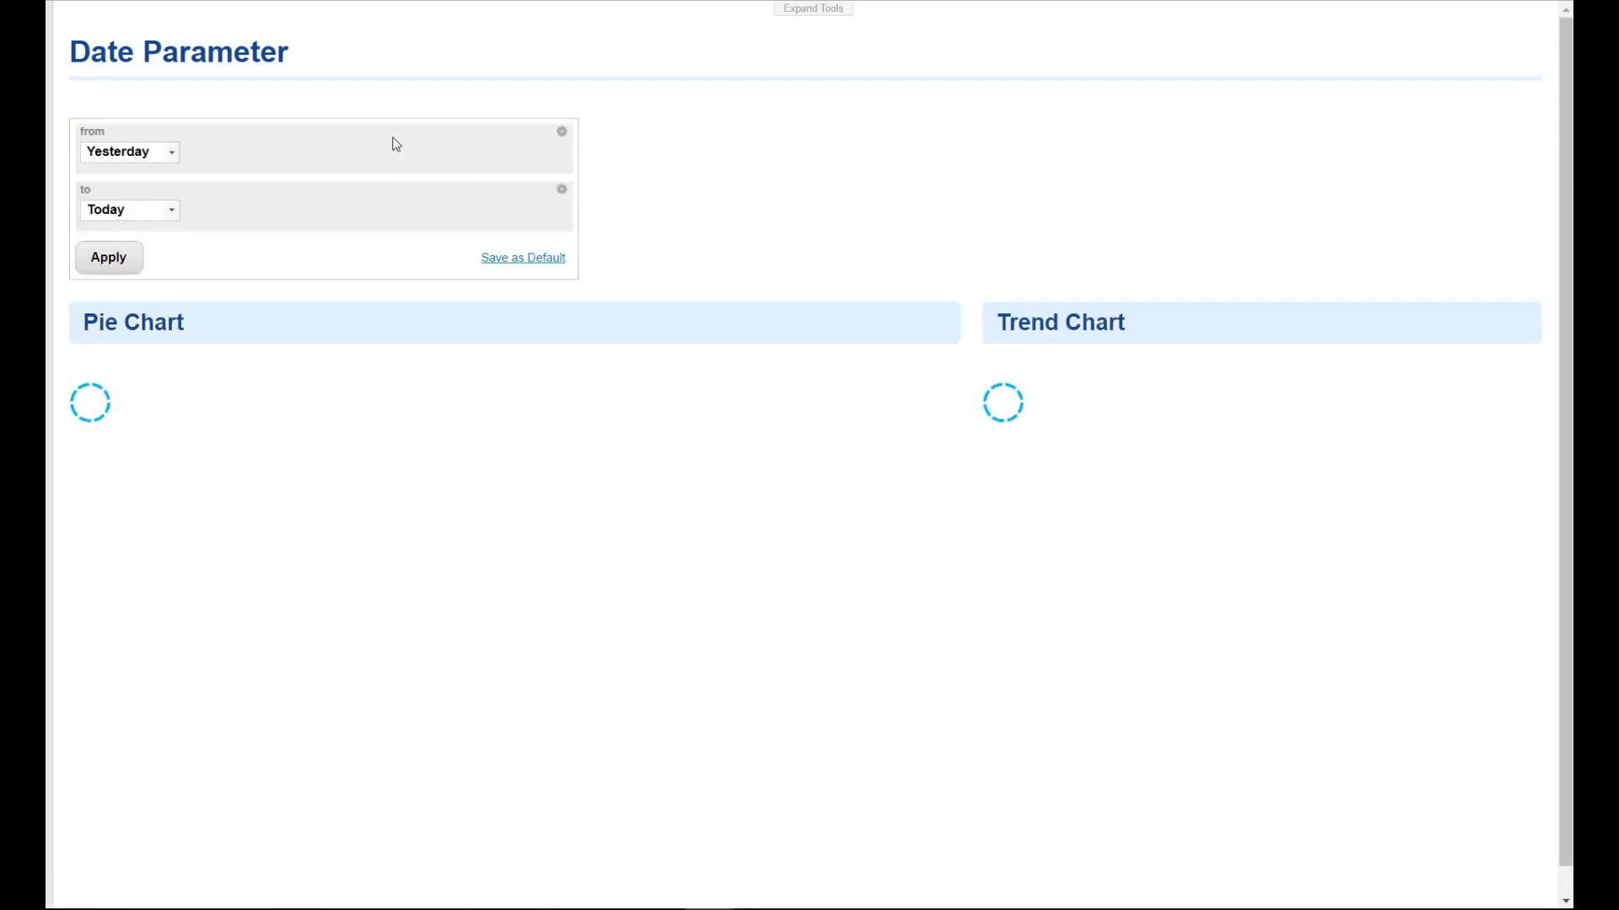